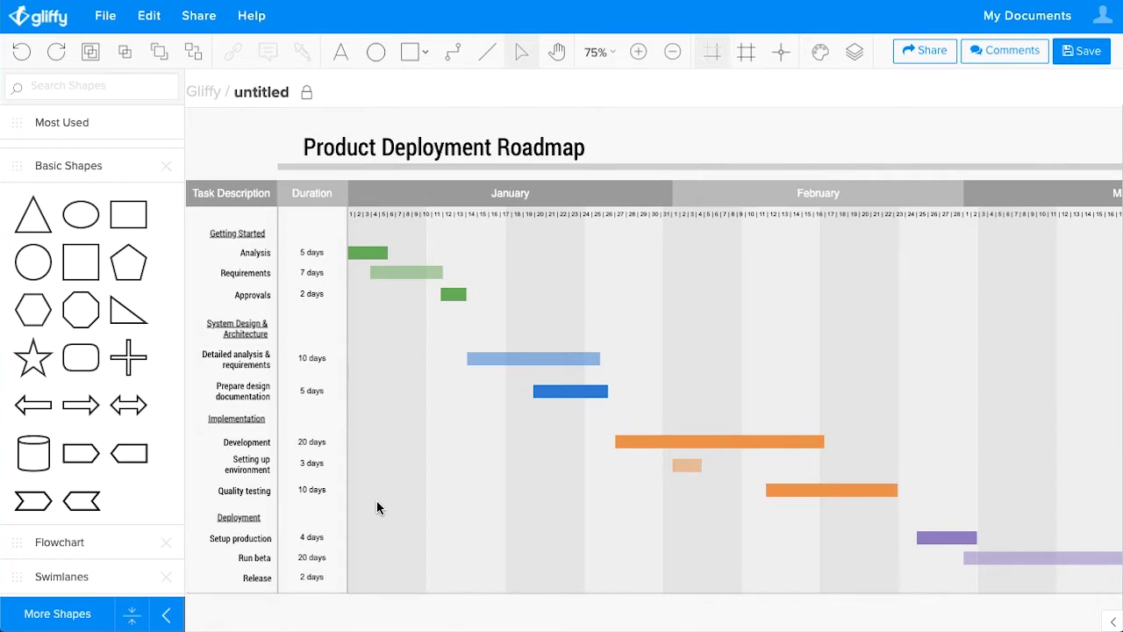
Start a new blank diagram of the Basic Diagram type.
scroll(458, 394, "right", 5)
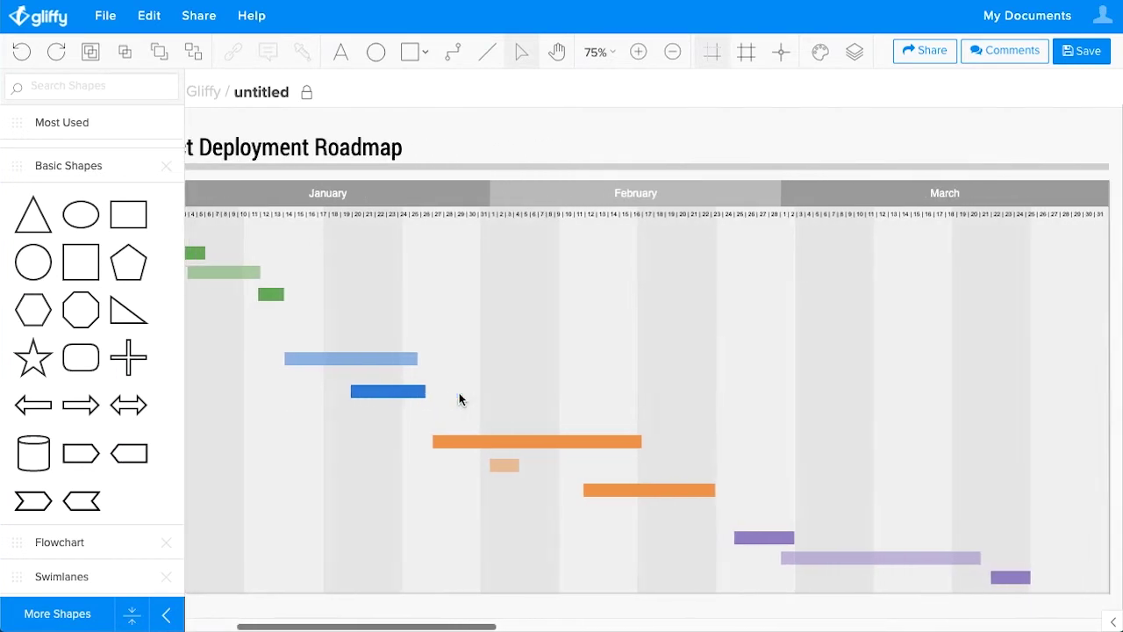
scroll(459, 399, "left", 5)
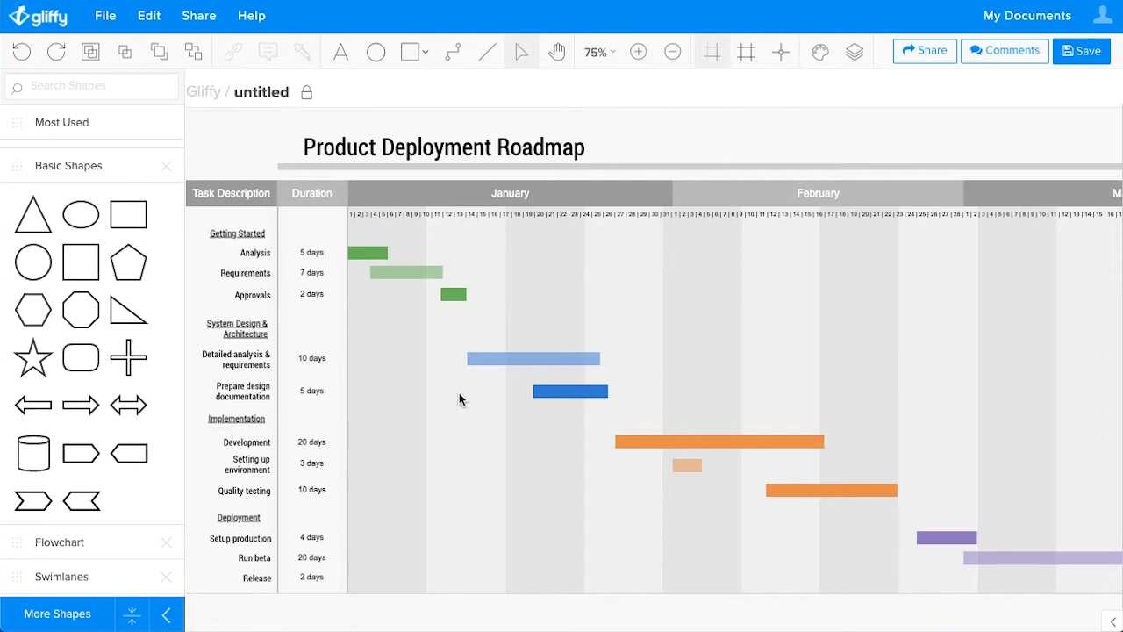
left_click(112, 17)
left_click(114, 48)
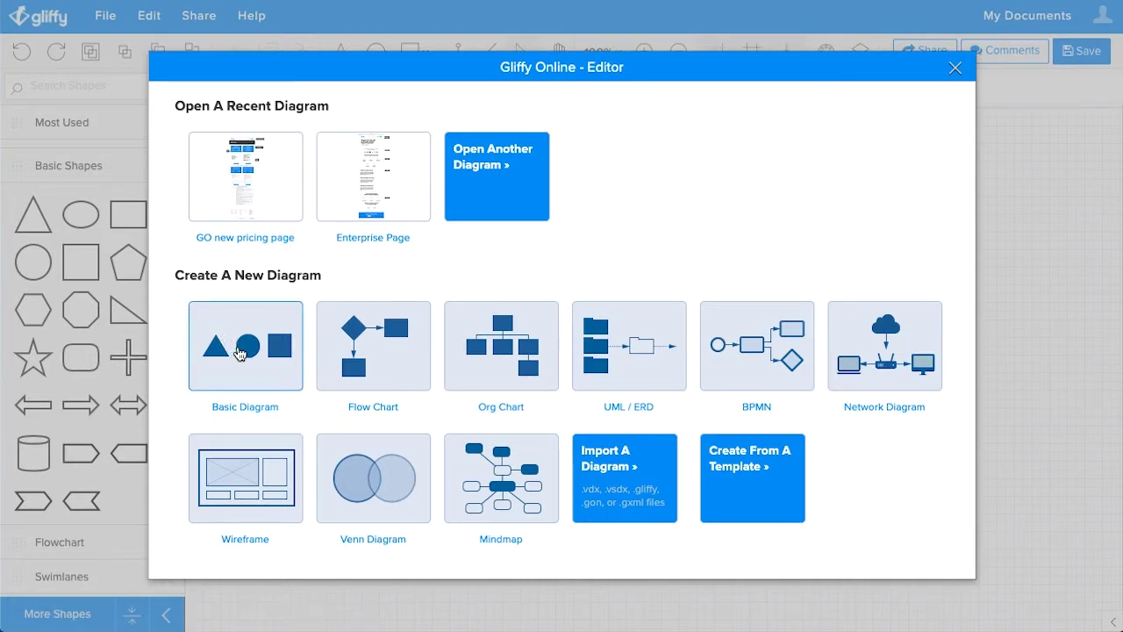
left_click(239, 352)
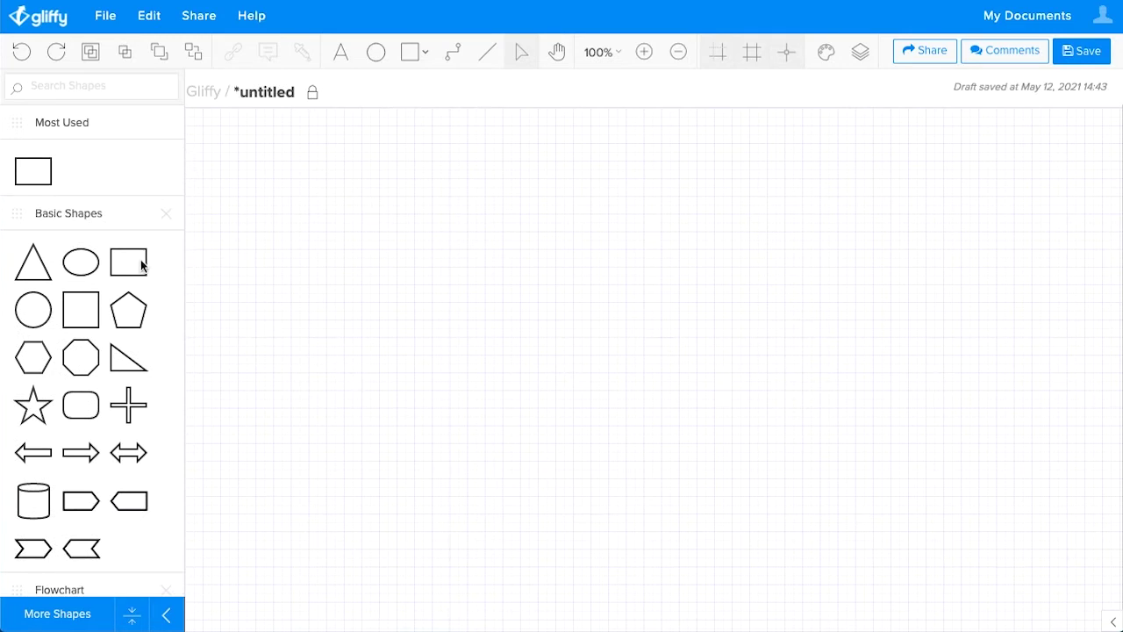
Place a rectangle on the canvas, label it "Jan wk 1" and stretch it vertically into a tall column.
left_click_drag(147, 260, 341, 190)
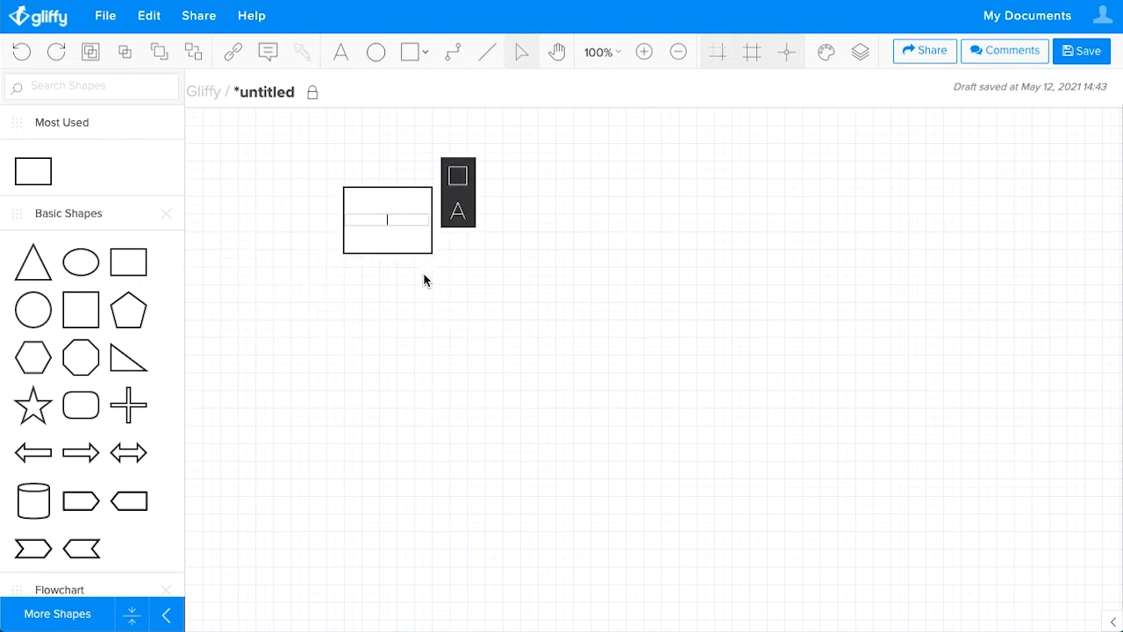
type("Jan wk 1")
left_click(443, 292)
left_click(371, 220)
left_click_drag(387, 252, 391, 570)
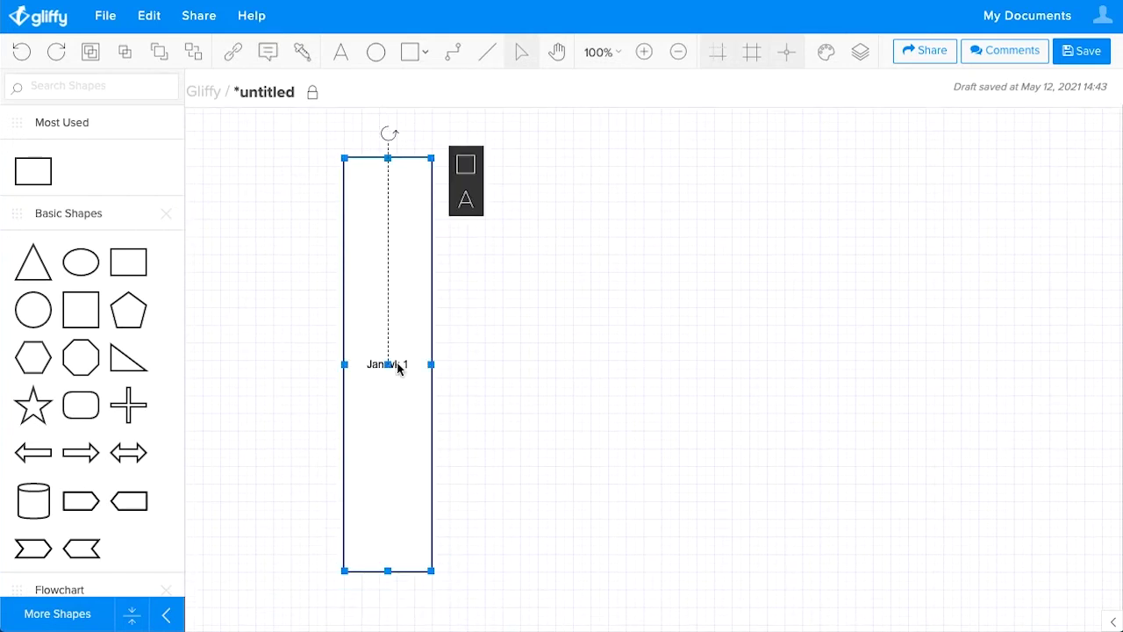
Set the column label's font size to 10px and its position to Text Above.
left_click(466, 202)
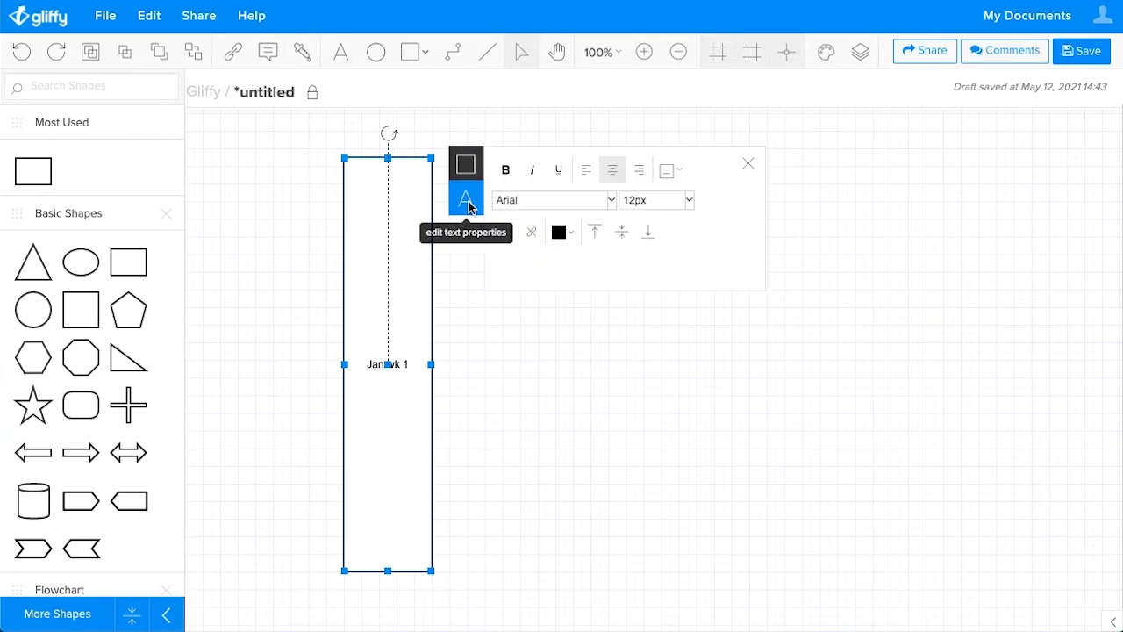
left_click(689, 200)
left_click(639, 256)
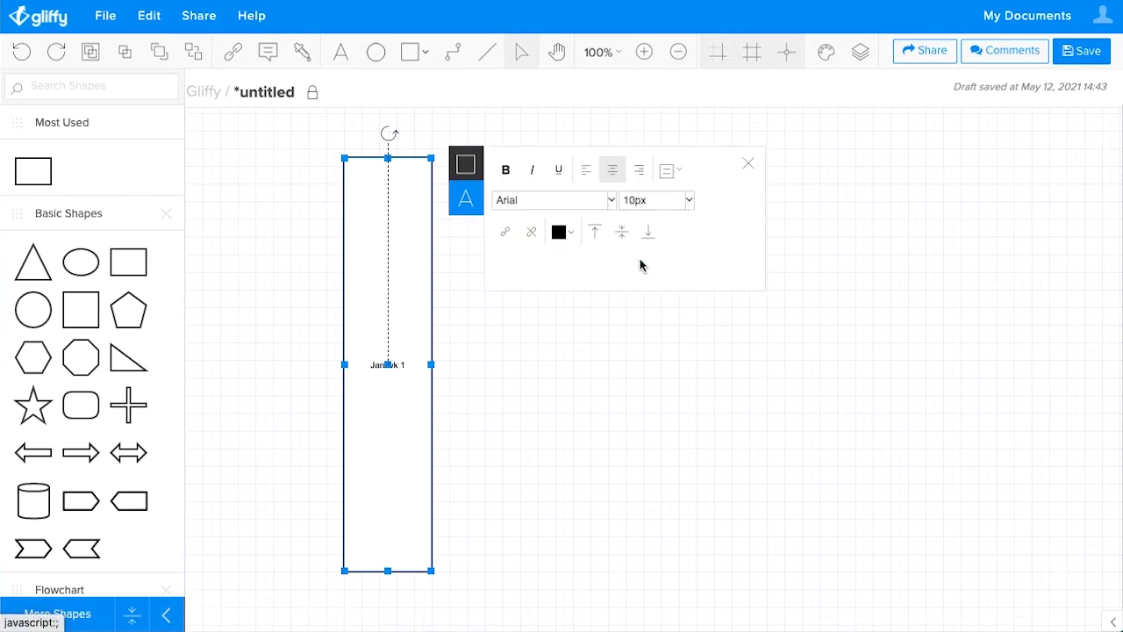
left_click(668, 176)
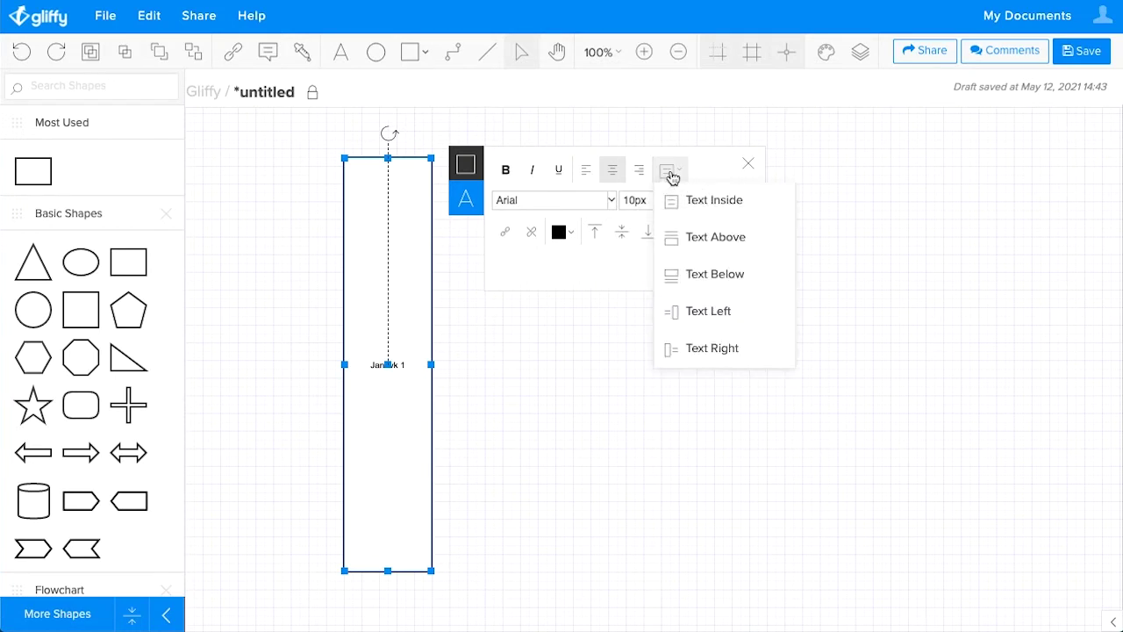
left_click(719, 240)
left_click(606, 416)
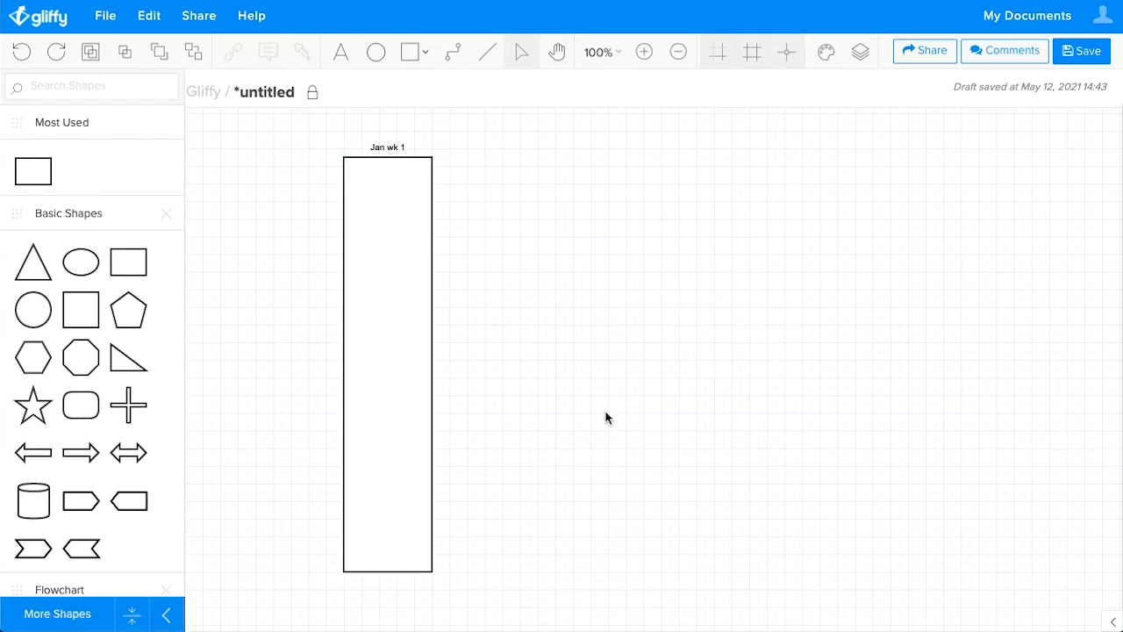
Narrow the "Jan wk 1" column to about half its width, keeping its left edge in place.
left_click(404, 320)
left_click_drag(430, 363, 389, 358)
left_click(491, 311)
Duplicate the "Jan wk 1" column and place the copy flush against its right side with the tops aligned.
left_click(363, 292)
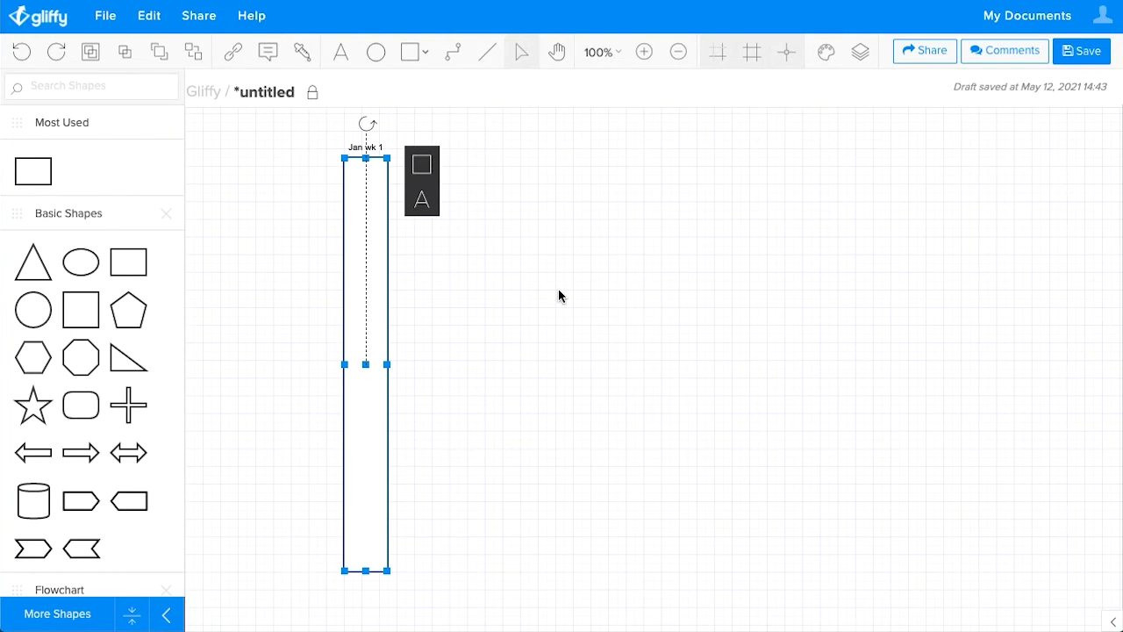
key("ctrl+d")
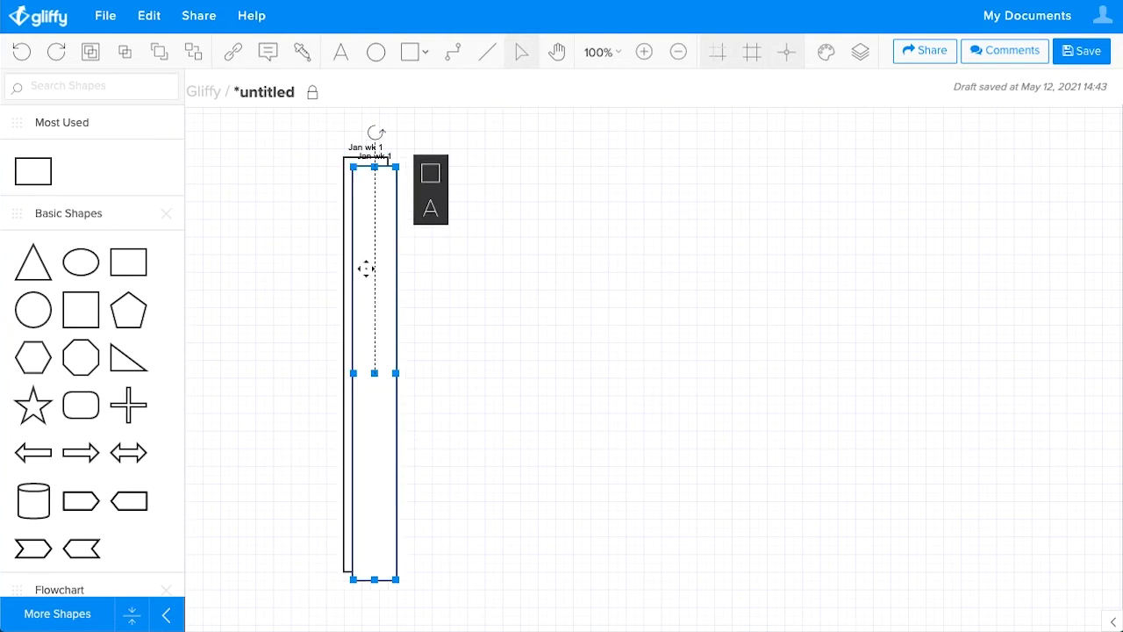
left_click_drag(371, 283, 409, 273)
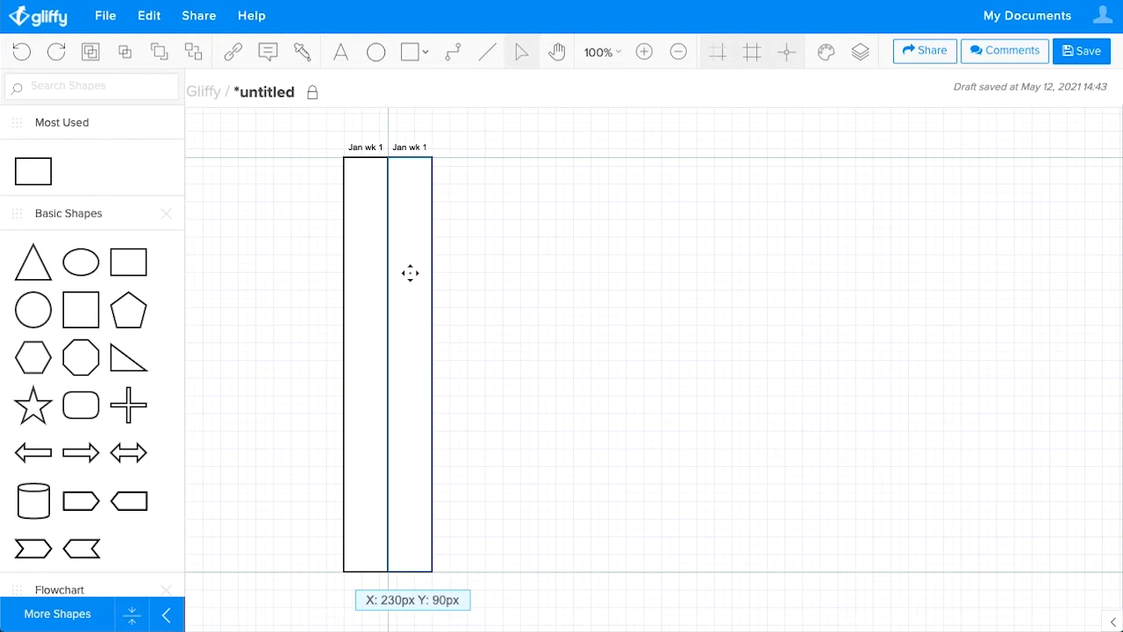
left_click_drag(411, 273, 411, 273)
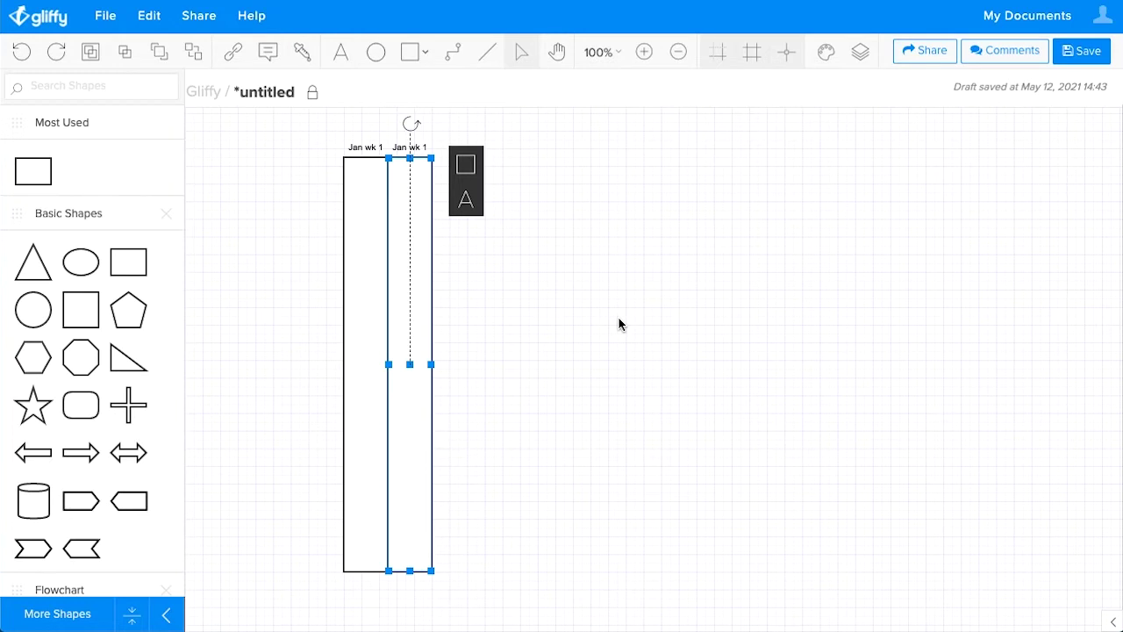
Duplicate the column repeatedly to build a long row of more than 20 adjoining columns.
key("ctrl+d")
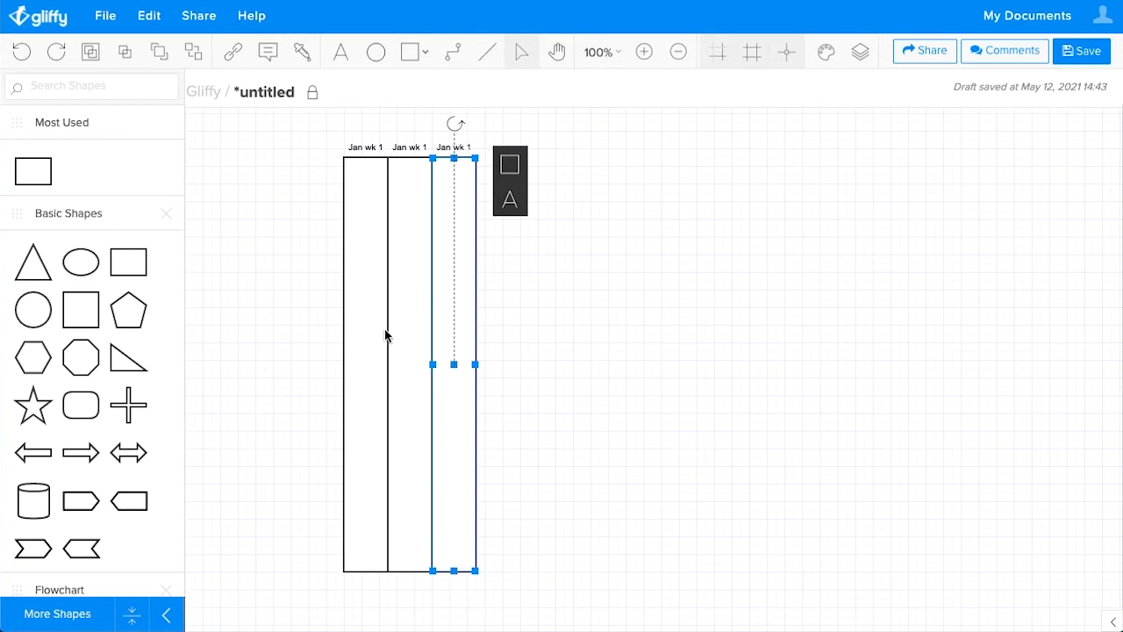
key("ctrl+d")
key("ctrl+d")
key("ctrl+d")
key("ctrl+d")
key("ctrl+d")
key("ctrl+d")
key("ctrl+d")
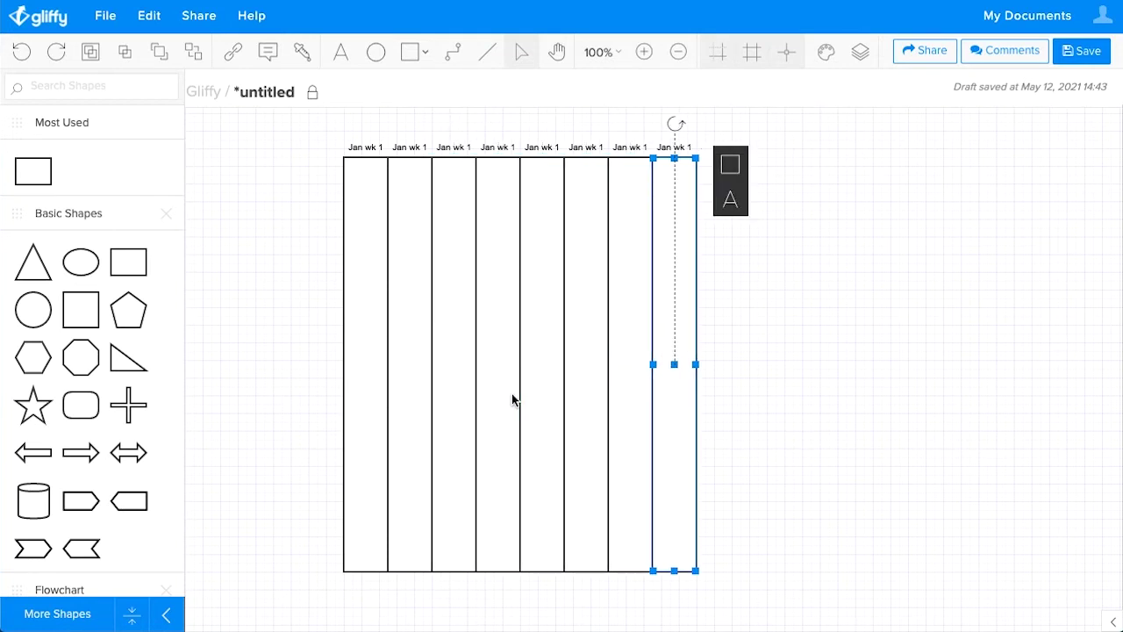
key("ctrl+d")
key("ctrl+d")
key("ctrl+d")
key("ctrl+d")
key("ctrl+d")
key("ctrl+d")
key("ctrl+d")
key("ctrl+d")
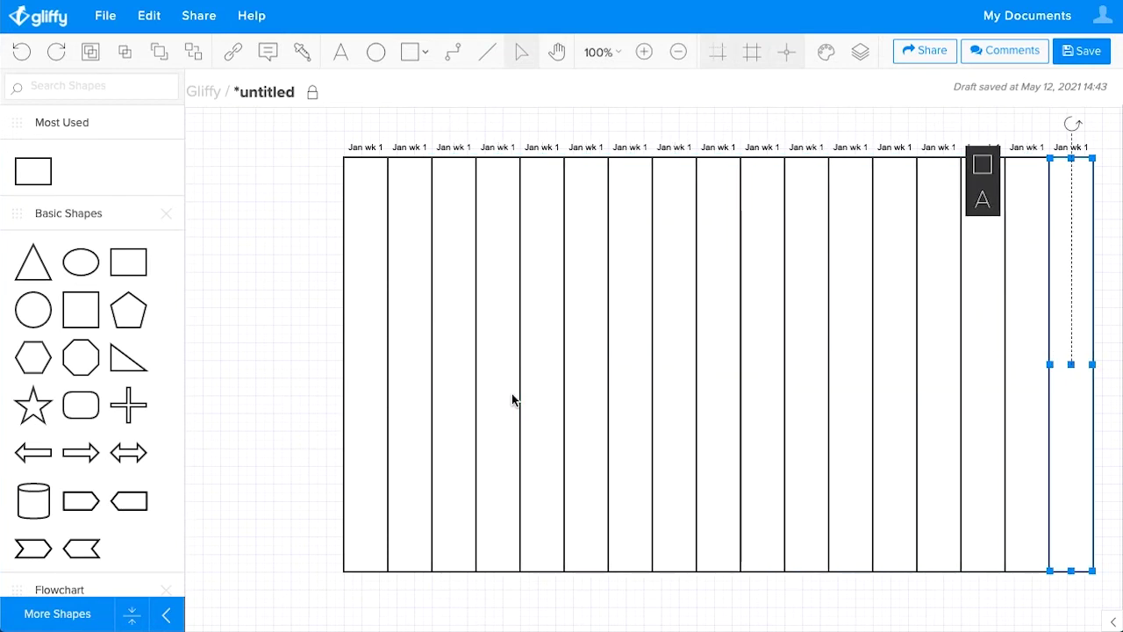
key("ctrl+d")
key("ctrl+d")
key("ctrl+d")
key("ctrl+d")
key("ctrl+d")
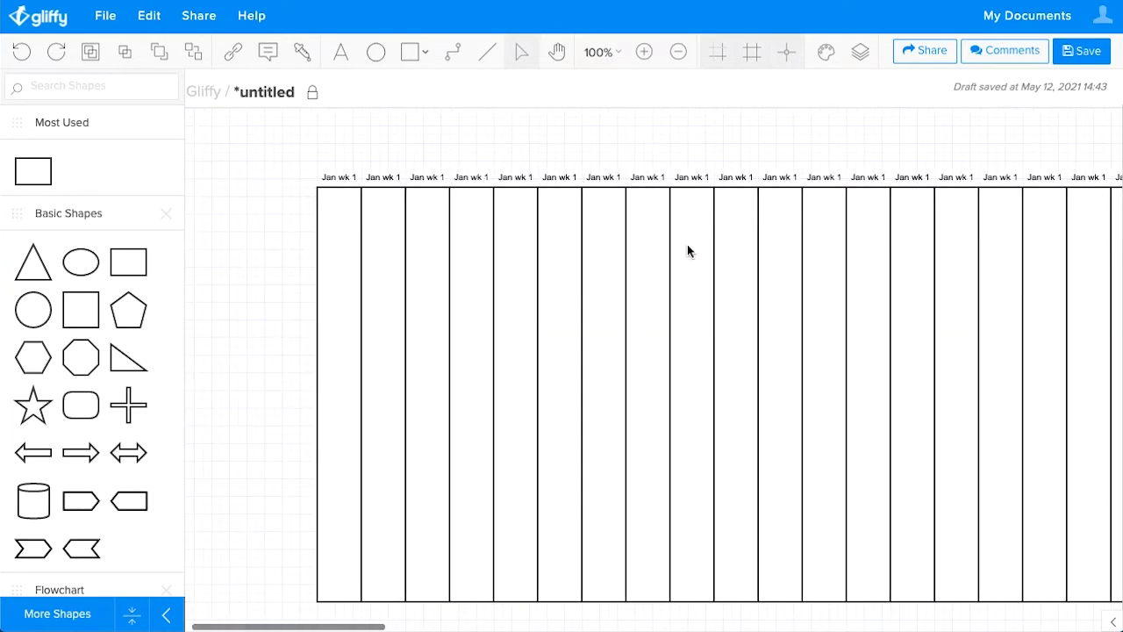
Rename the second, third and fourth column labels to "Jan wk 2", "Jan wk 3" and "Jan wk 4".
left_click(539, 136)
left_click(387, 181)
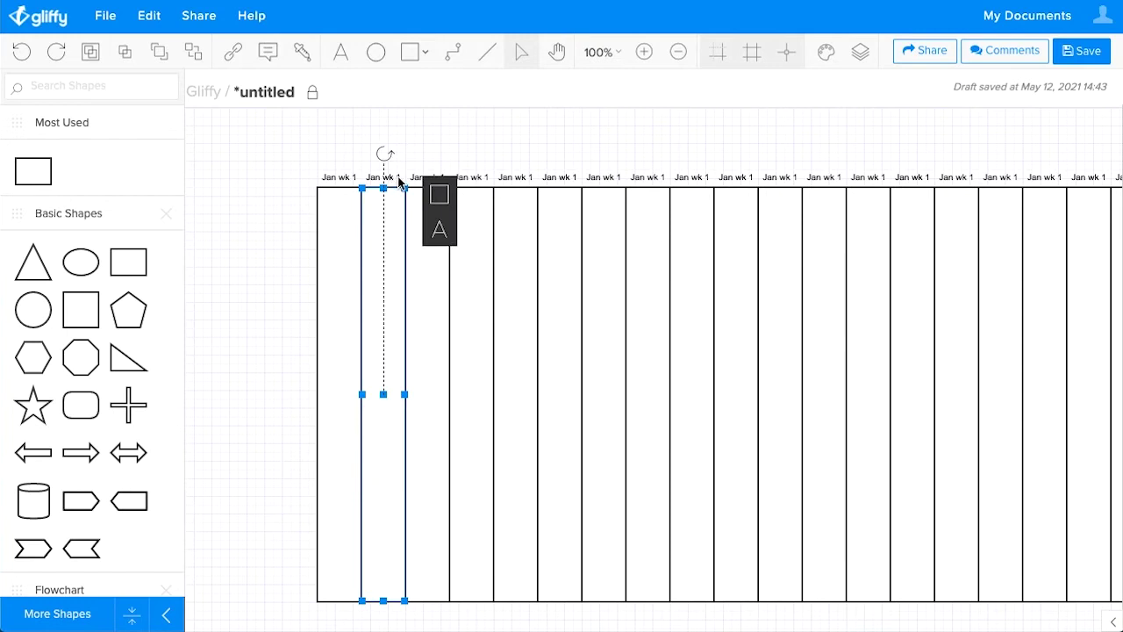
double_click(399, 180)
type("Jan wk 2")
left_click(433, 179)
double_click(427, 179)
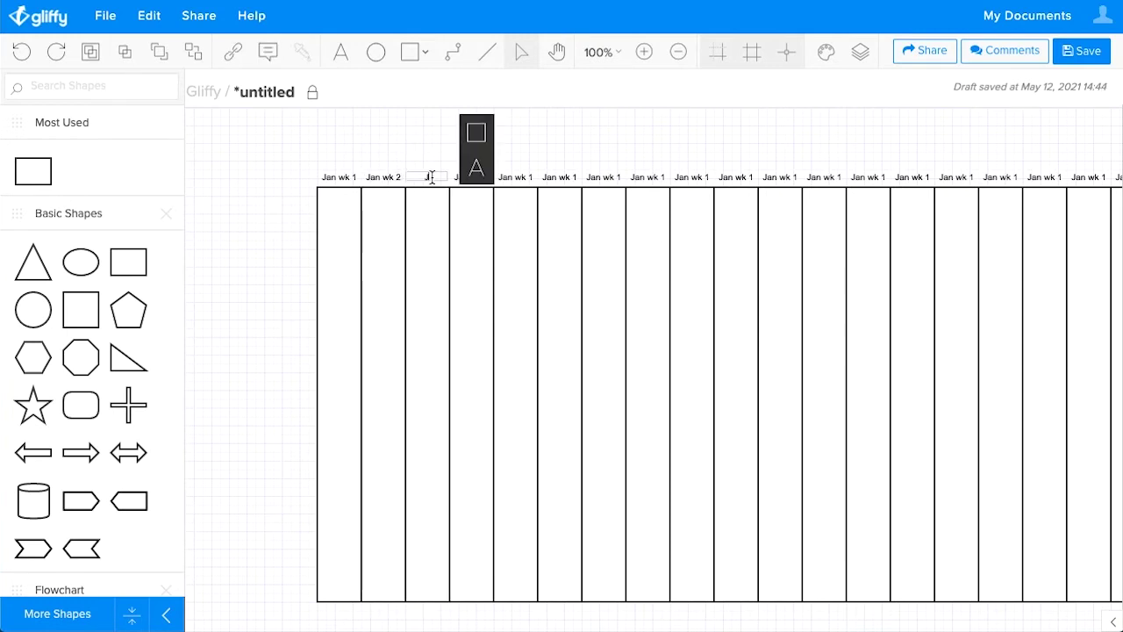
type("Jan wk 3")
left_click(403, 152)
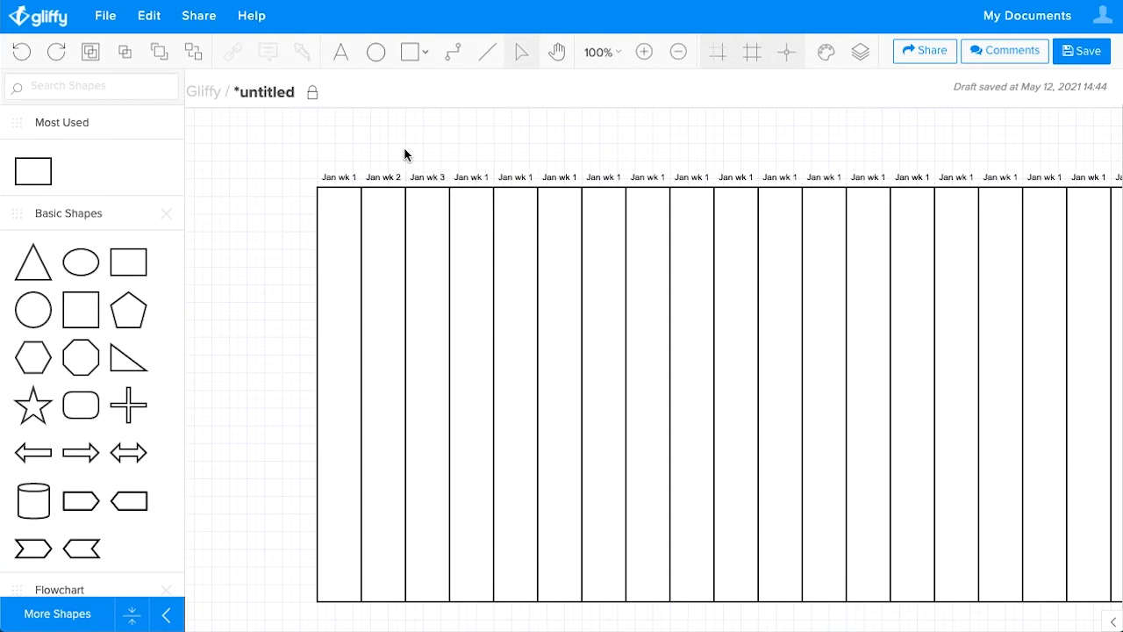
left_click(476, 183)
double_click(477, 182)
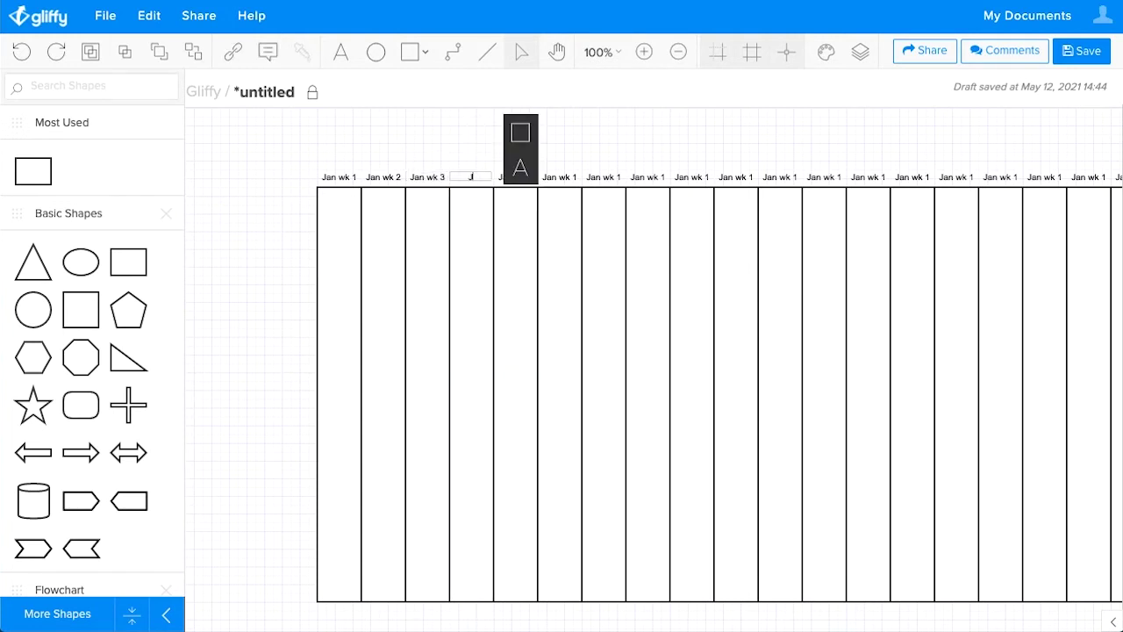
type("Jan wk 4")
left_click(622, 132)
Rename the next four column labels to "Feb wk 1", "Feb wk 2", "Feb wk 3" and "Feb wk 4".
left_click(523, 179)
double_click(523, 180)
type("Feb wk 1")
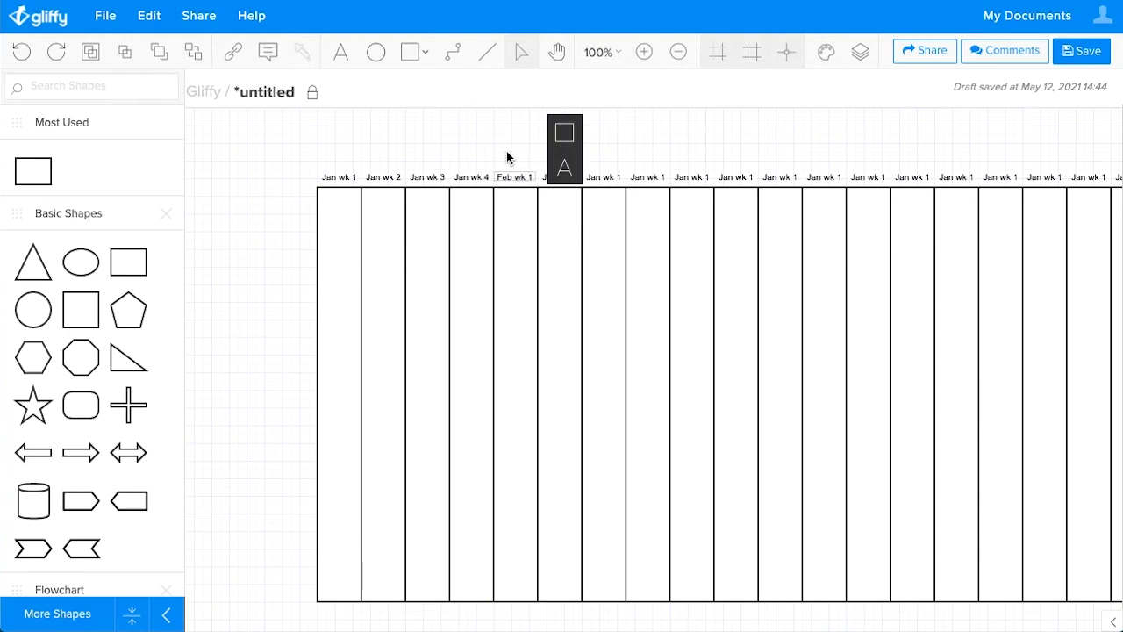
left_click(557, 178)
left_click(615, 226)
type("Fe")
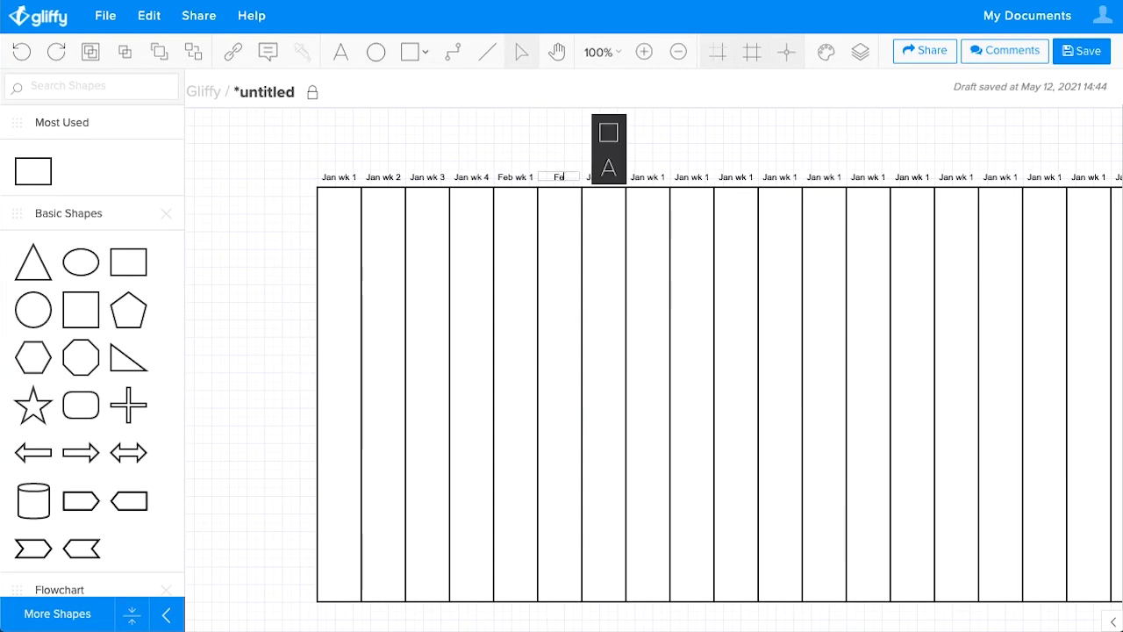
type("b wk 2")
left_click(561, 147)
left_click(605, 181)
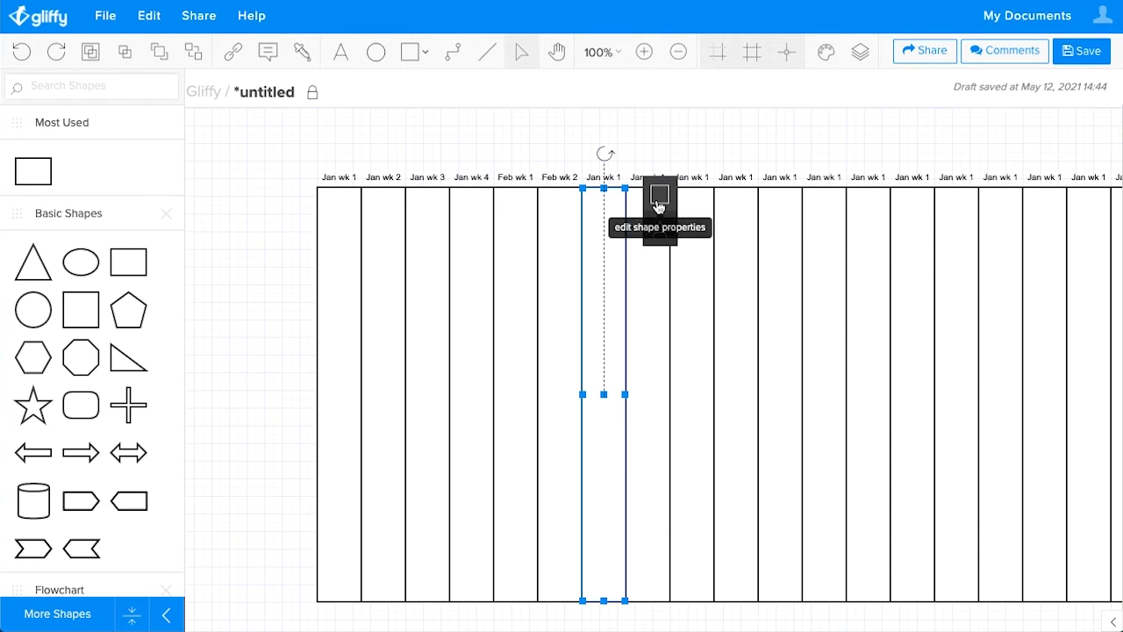
type("Feb wk 3")
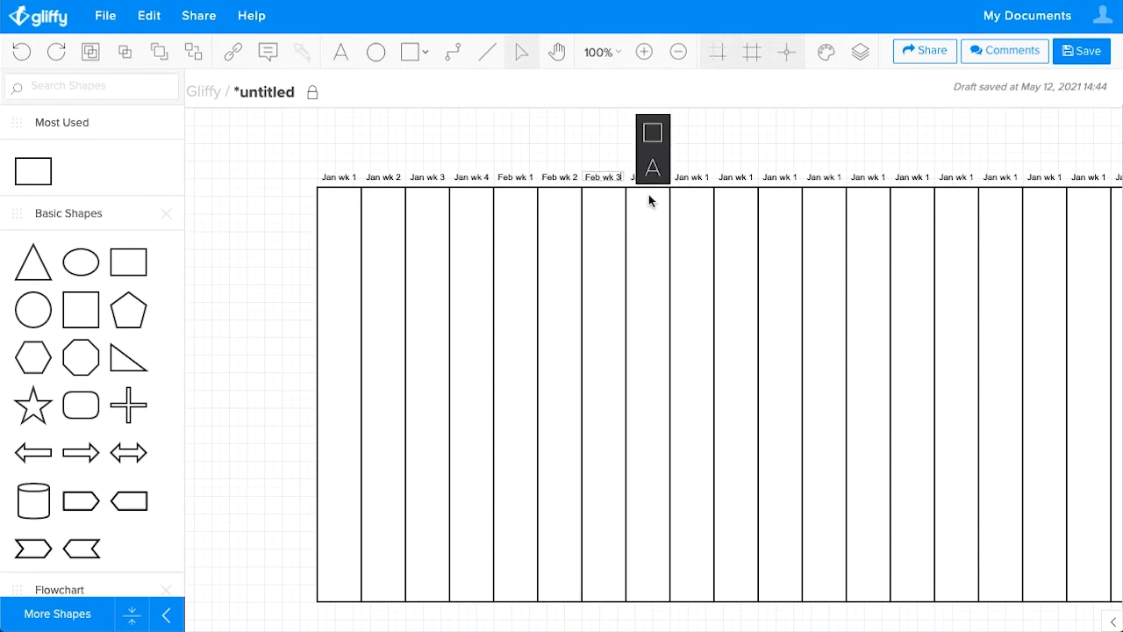
left_click(601, 138)
left_click(647, 180)
type("Feb wk 4")
left_click(622, 141)
Rename the following four column labels to "Mar wk 1", "Mar wk 2", "Mar wk 3" and "Mar wk 4".
left_click(691, 181)
type("March")
key("BackSpace")
key("BackSpace")
type("wk 1")
left_click(734, 181)
type("Mar wk 2")
left_click(790, 175)
left_click(778, 180)
type("Mar wk 3")
left_click(824, 180)
type("Mar wk 4")
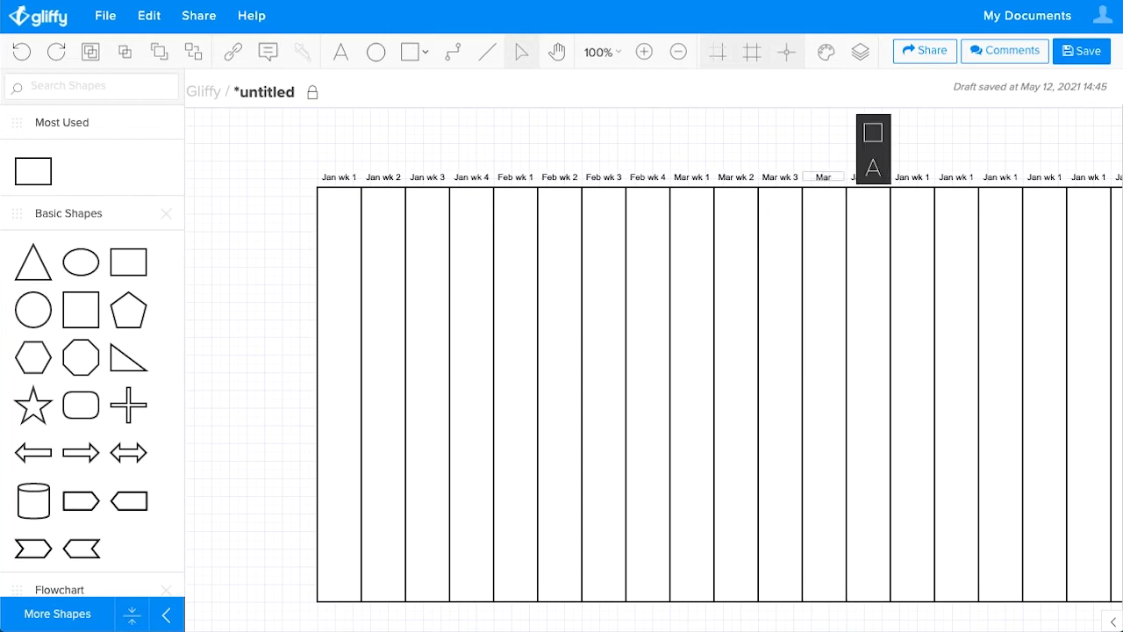
left_click(826, 227)
Delete all surplus "Jan wk 1" columns to the right of the "Mar wk 4" column.
scroll(826, 227, "right", 5)
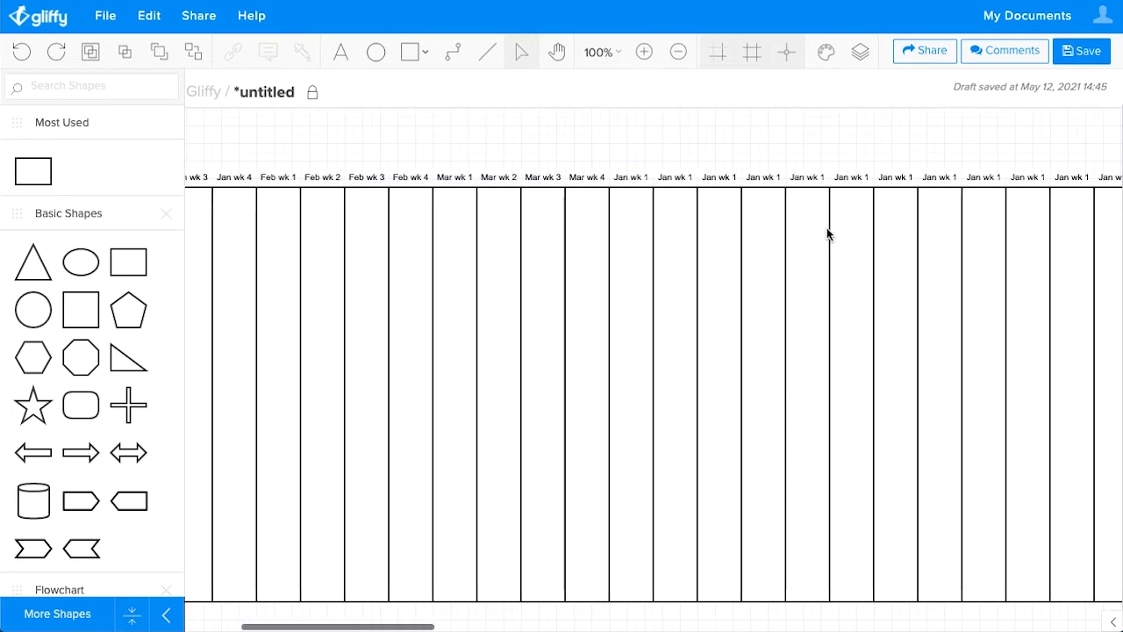
left_click_drag(559, 137, 959, 394)
scroll(961, 396, "up", 5)
key("Delete")
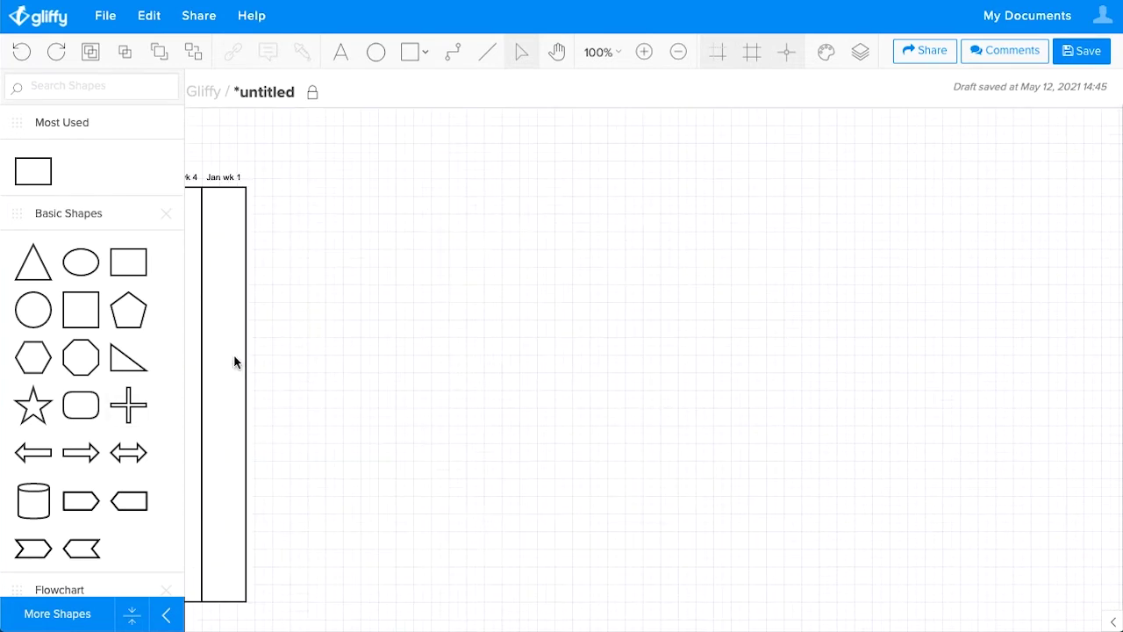
left_click(229, 354)
scroll(546, 309, "left", 10)
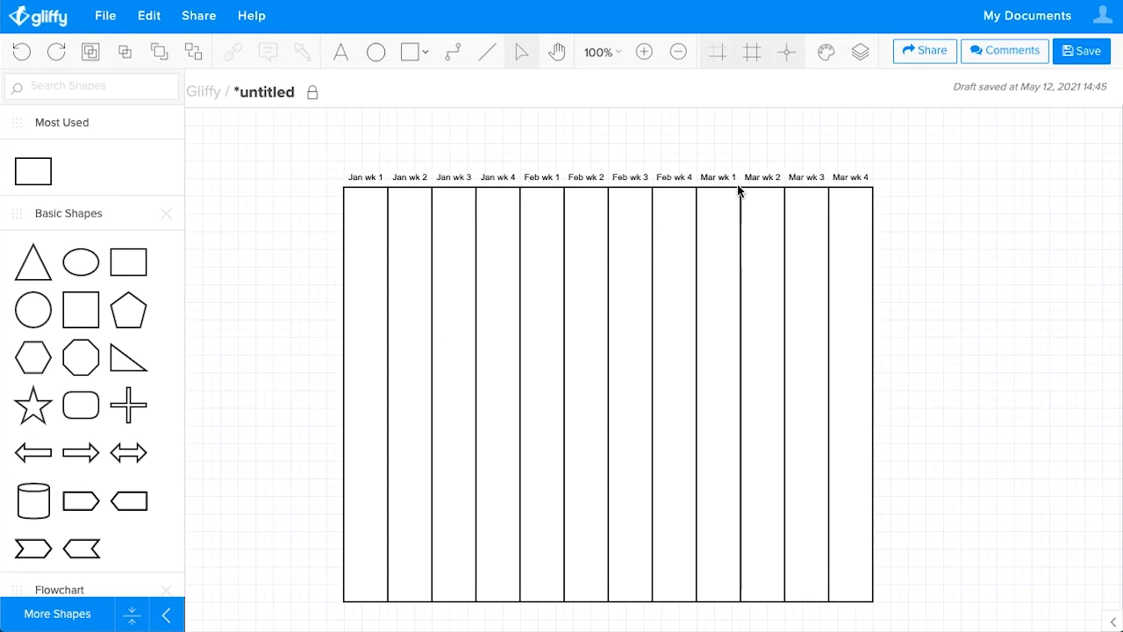
Move the "Jan wk 1" column away to the left and the "Mar wk 4" column away to the right of the group.
left_click(366, 273)
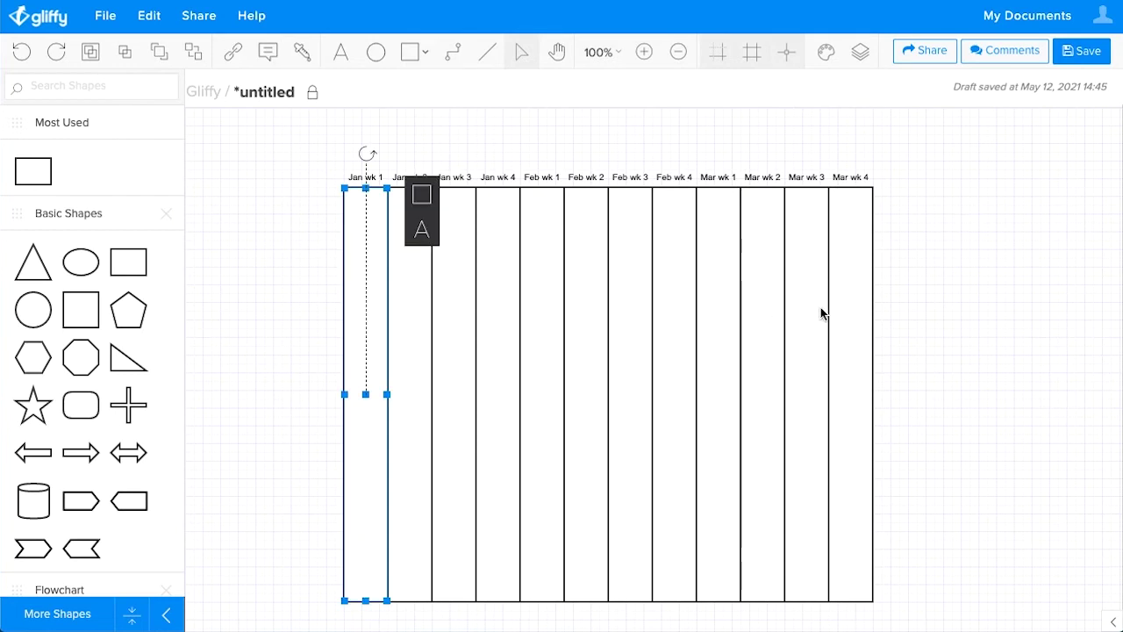
left_click(916, 343)
left_click_drag(358, 334, 281, 311)
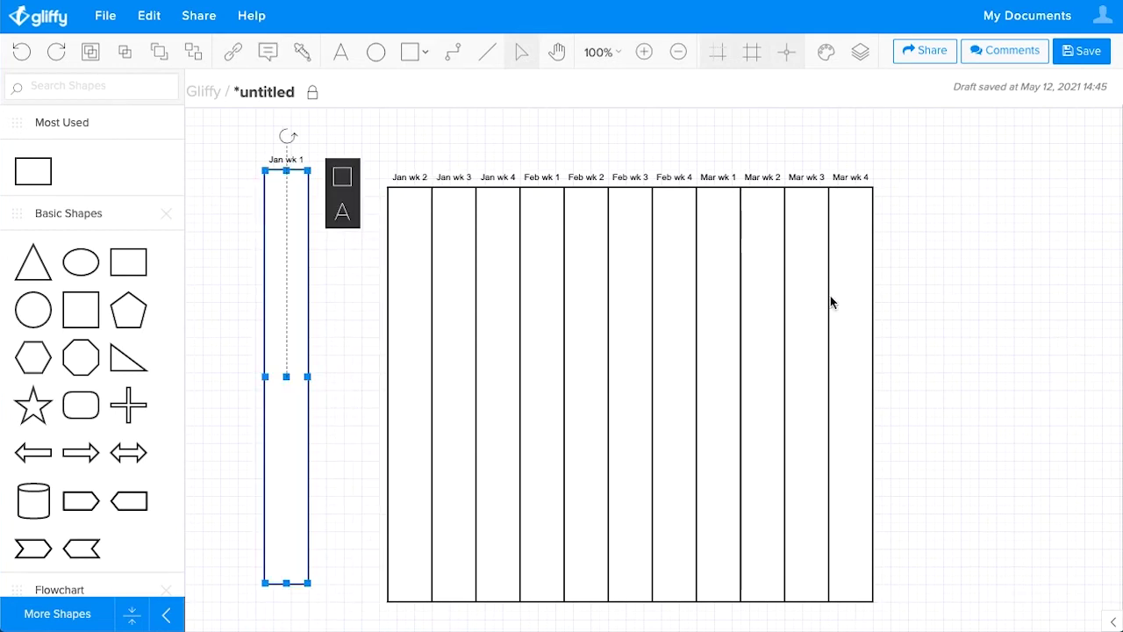
left_click_drag(870, 301, 1030, 290)
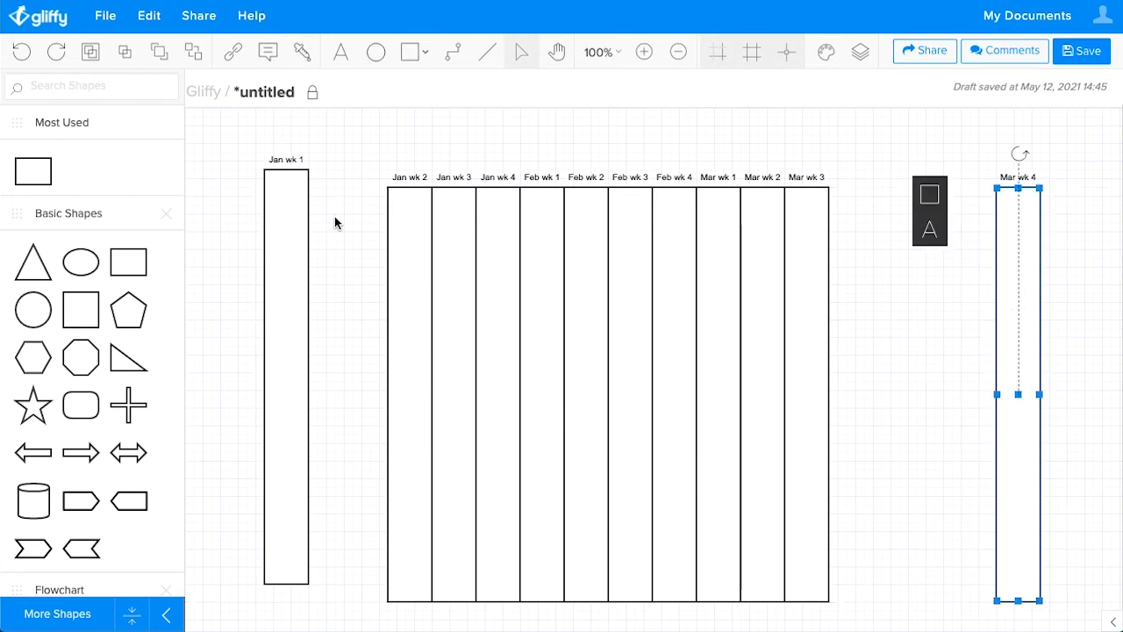
Move the columns "Jan wk 2" through "Mar wk 4" up together until their tops align with the "Jan wk 1" column.
left_click_drag(367, 164, 1050, 413)
scroll(1050, 417, "up", 3)
mouse_move(782, 466)
left_mouse_down()
mouse_move(781, 441)
mouse_move(782, 453)
left_mouse_up()
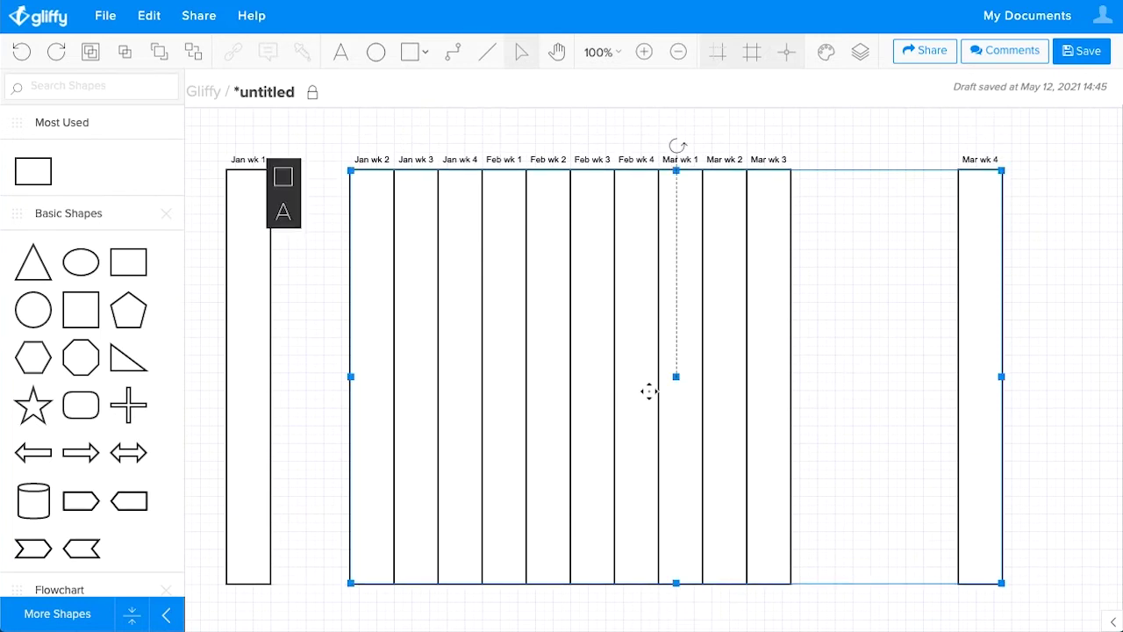
left_click(846, 124)
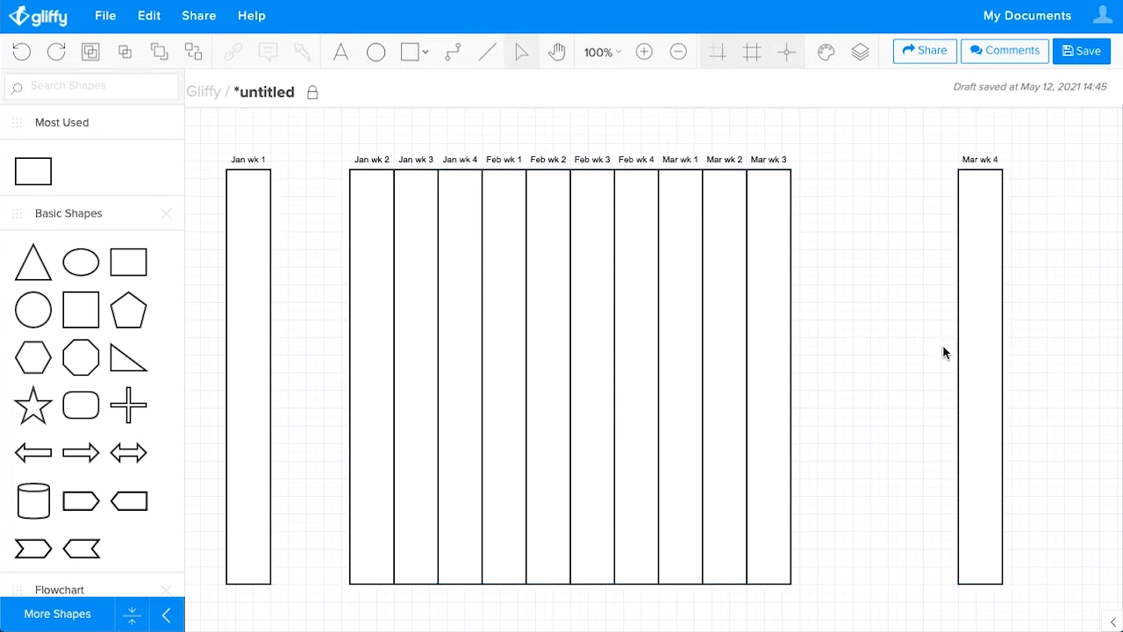
Move the "Jan wk 1" column to the right, closer to the "Jan wk 2" column.
scroll(886, 369, "left", 1)
left_click_drag(270, 292, 317, 292)
left_click(281, 293)
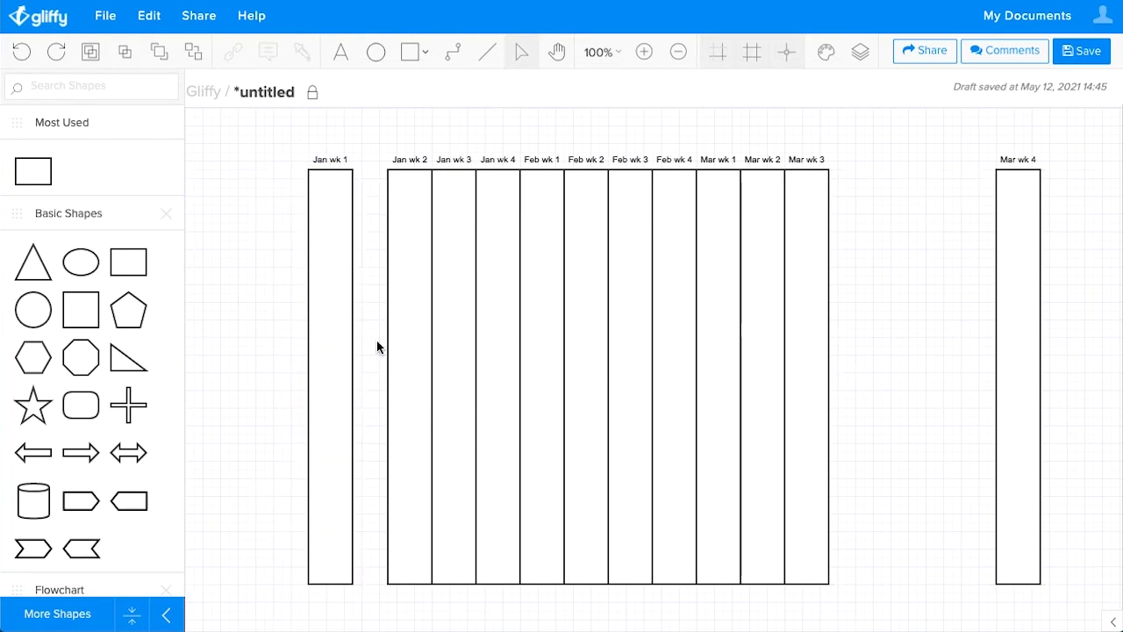
Select all twelve weekly columns and distribute them evenly by their horizontal centers.
left_click_drag(236, 128, 777, 569)
scroll(777, 569, "left", 8)
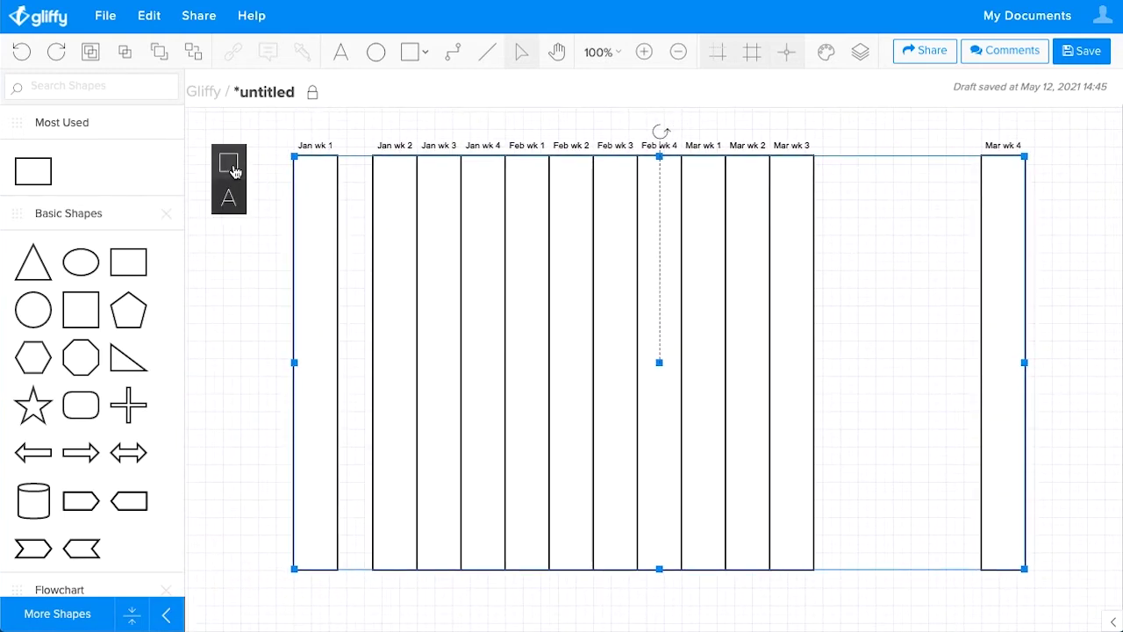
left_click(235, 166)
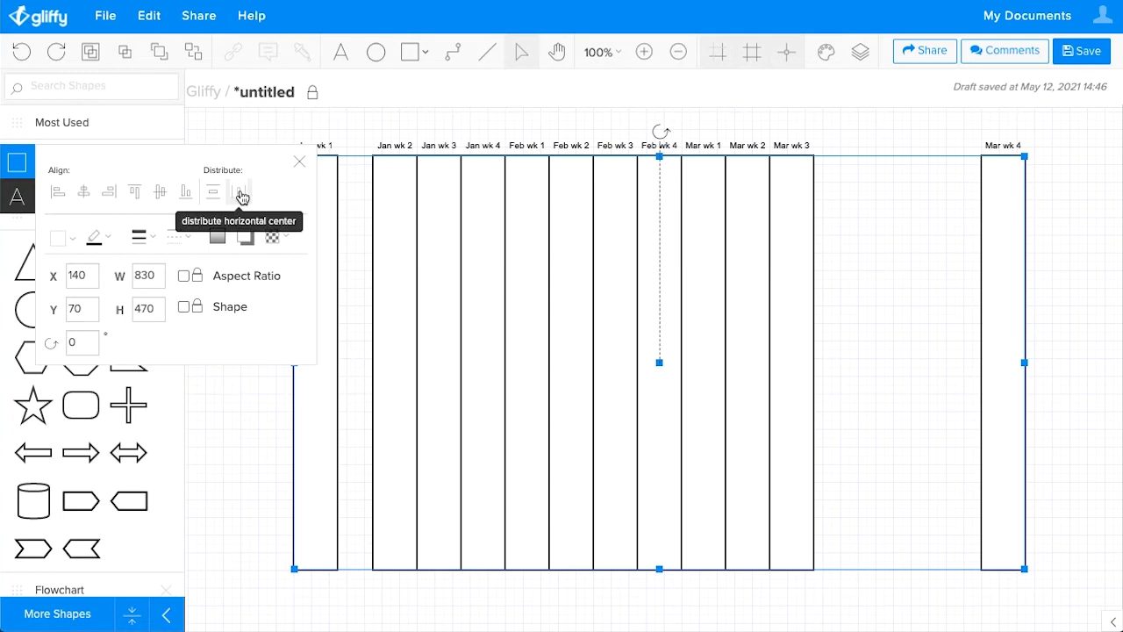
left_click(242, 195)
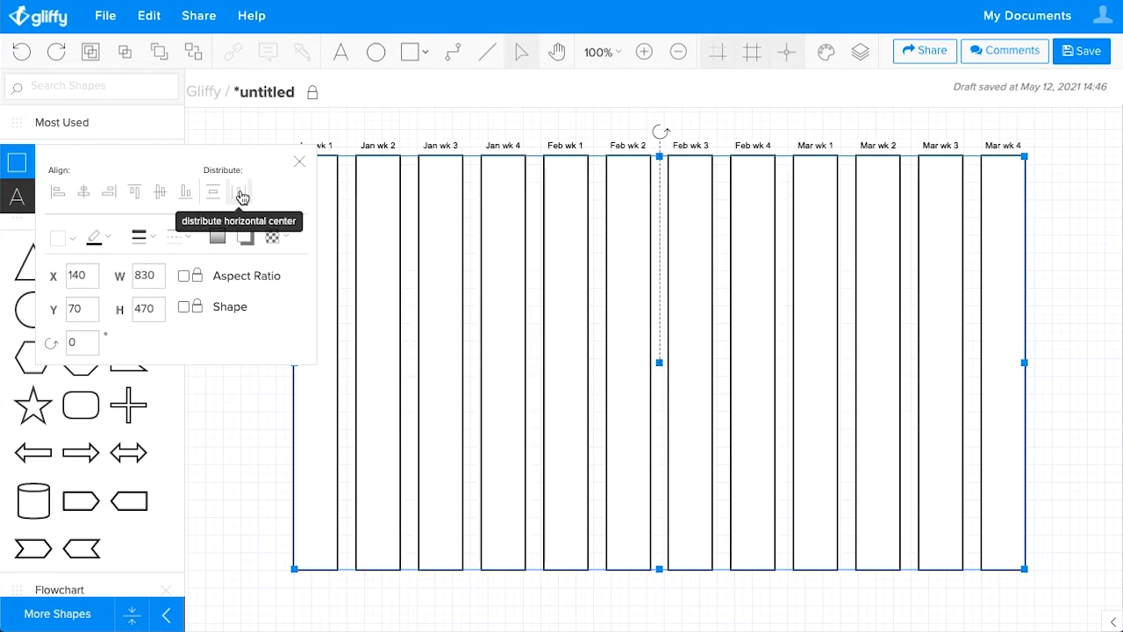
left_click(430, 125)
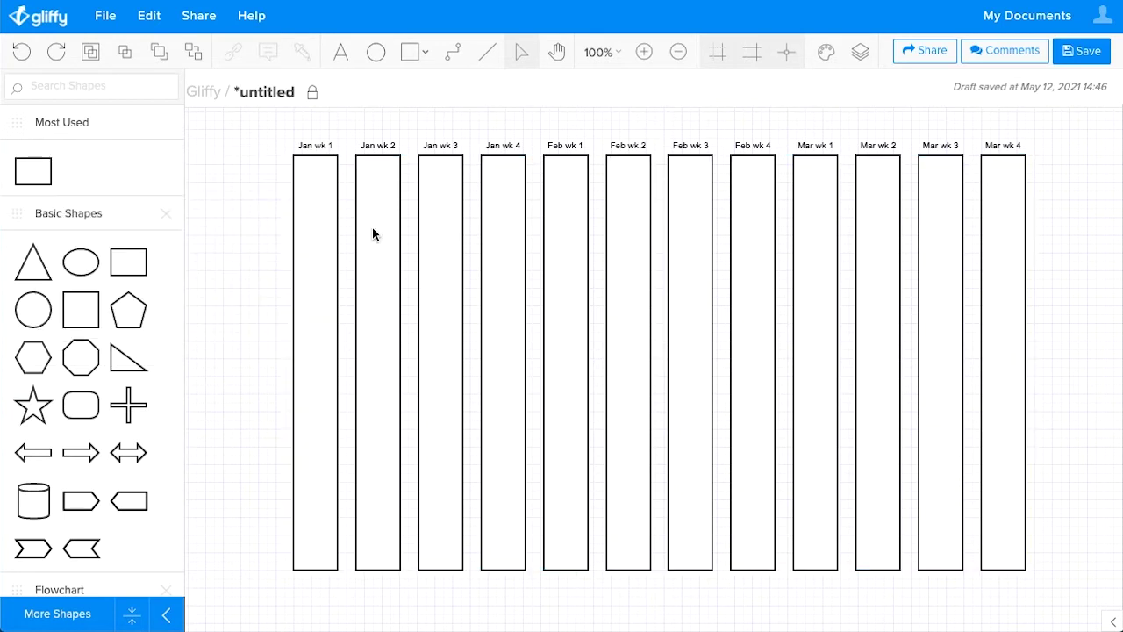
Widen every weekly column to the right until each touches the next, giving "Mar wk 4" the same width as the others.
right_click(314, 250)
left_click(225, 269)
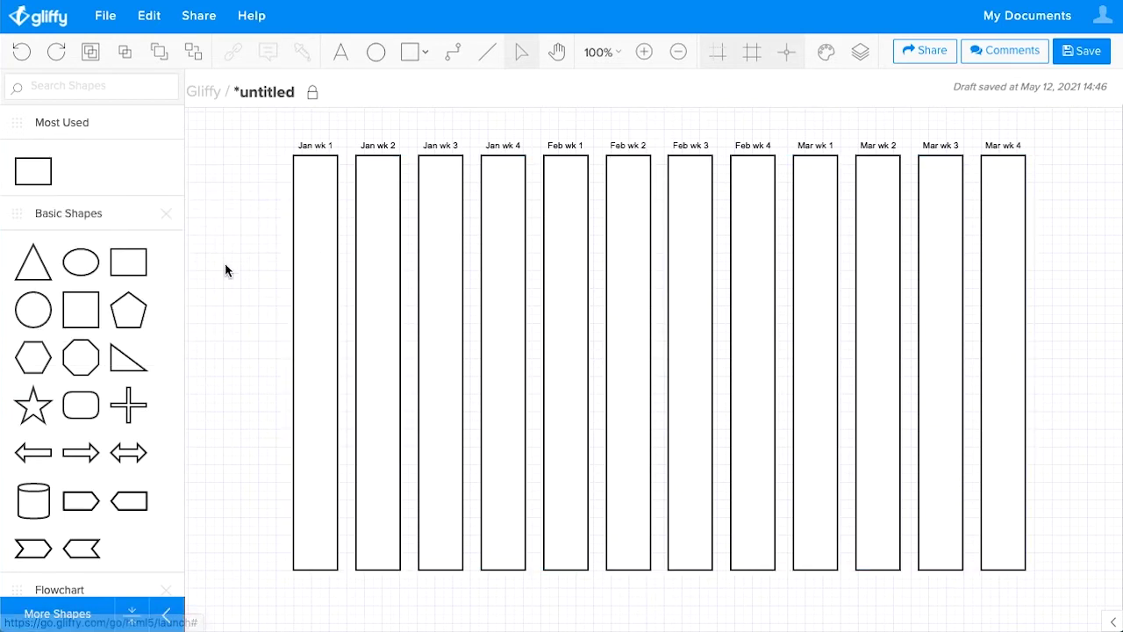
left_click(306, 281)
left_click_drag(337, 362, 1043, 362)
left_click(380, 362)
left_click(460, 361)
left_click(503, 362)
left_click(567, 363)
left_click(636, 362)
left_click(702, 360)
left_click(753, 362)
left_click(834, 357)
left_click(886, 361)
left_click(935, 353)
left_click(1003, 362)
left_click(733, 602)
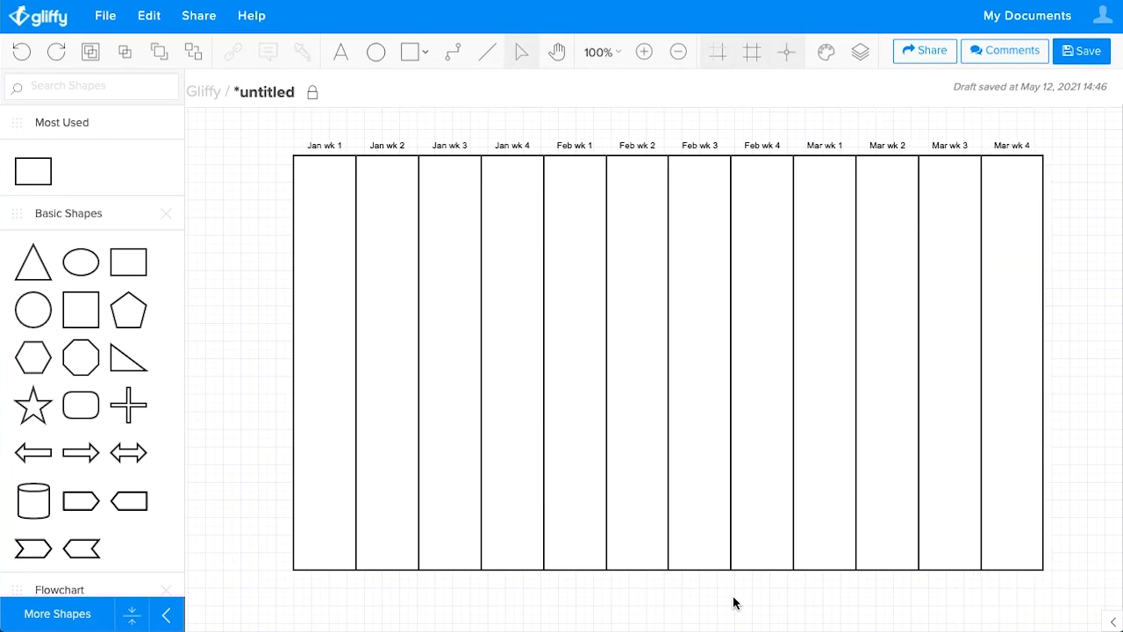
Fill the wk 1 and wk 3 columns of January, February and March with the lightest orange.
left_click(328, 356)
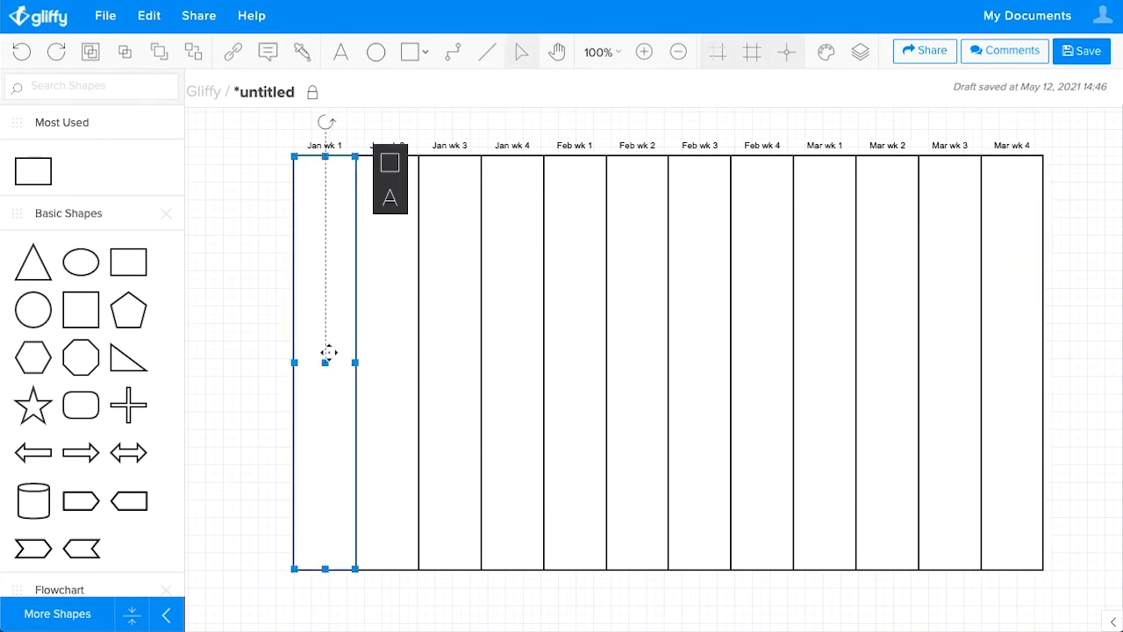
left_click(462, 351, "shift")
left_click(571, 351, "shift")
left_click(705, 358, "shift")
left_click(820, 365, "shift")
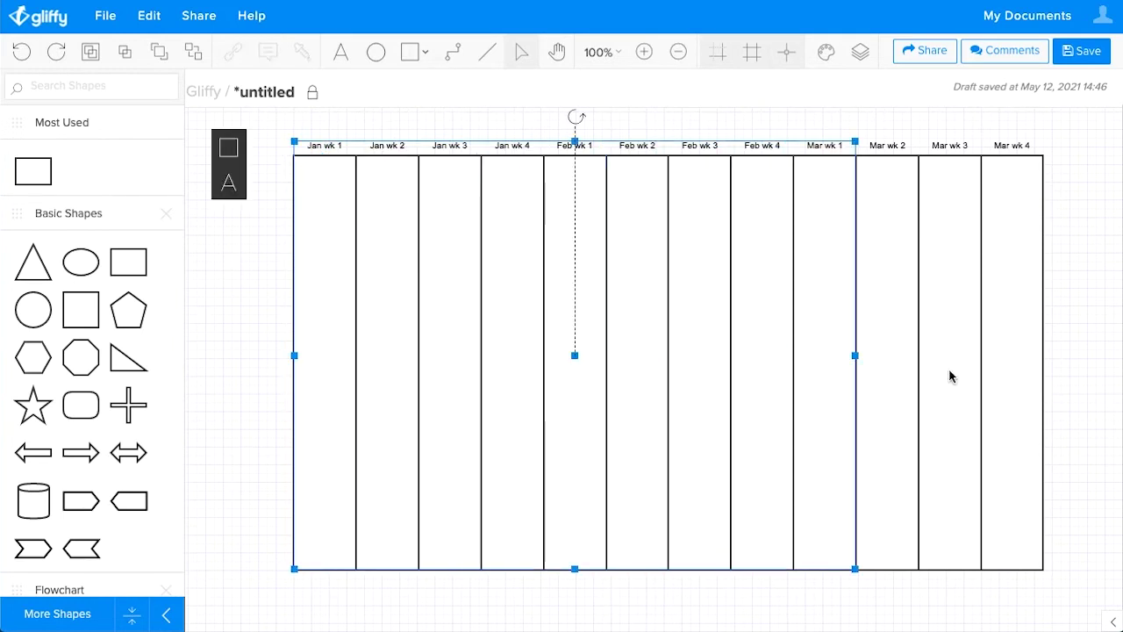
left_click(956, 373, "shift")
left_click(219, 155)
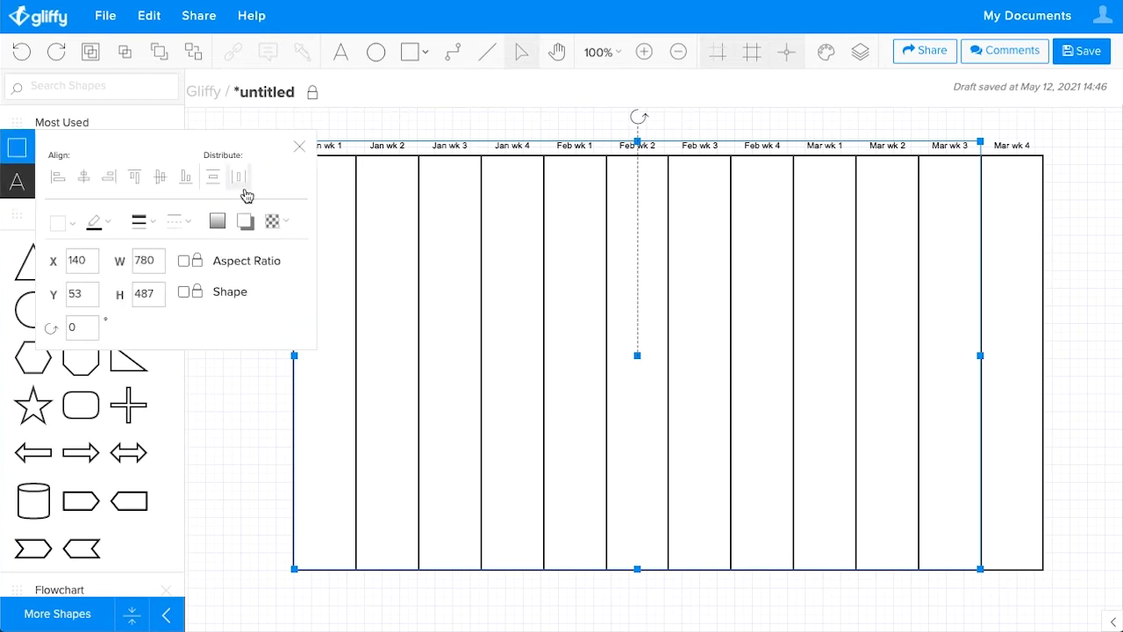
left_click(73, 221)
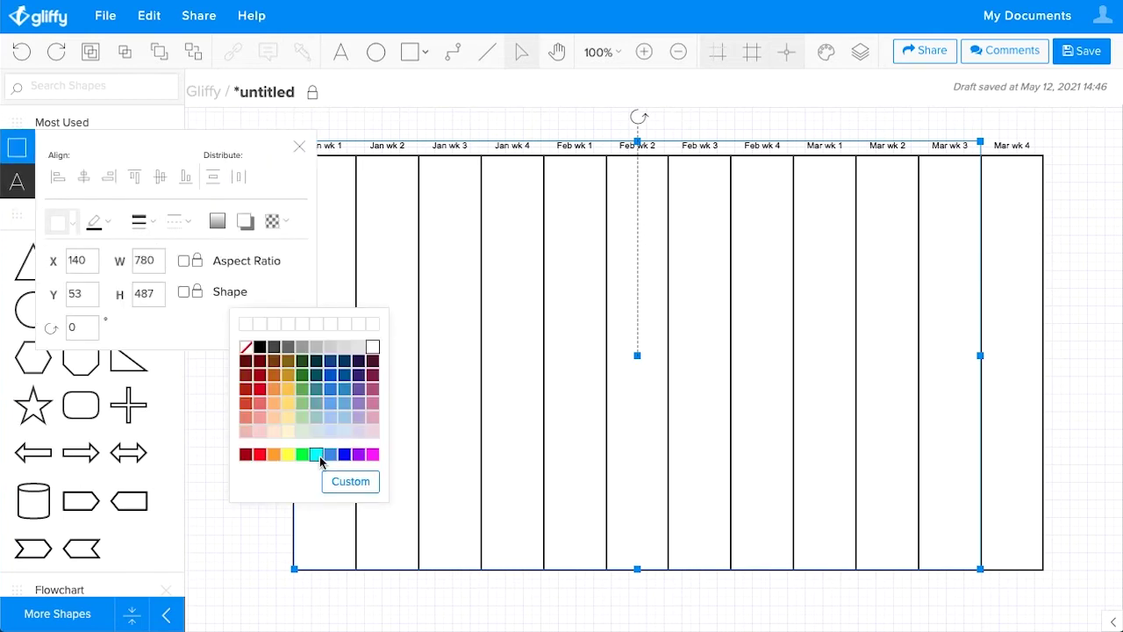
left_click(273, 432)
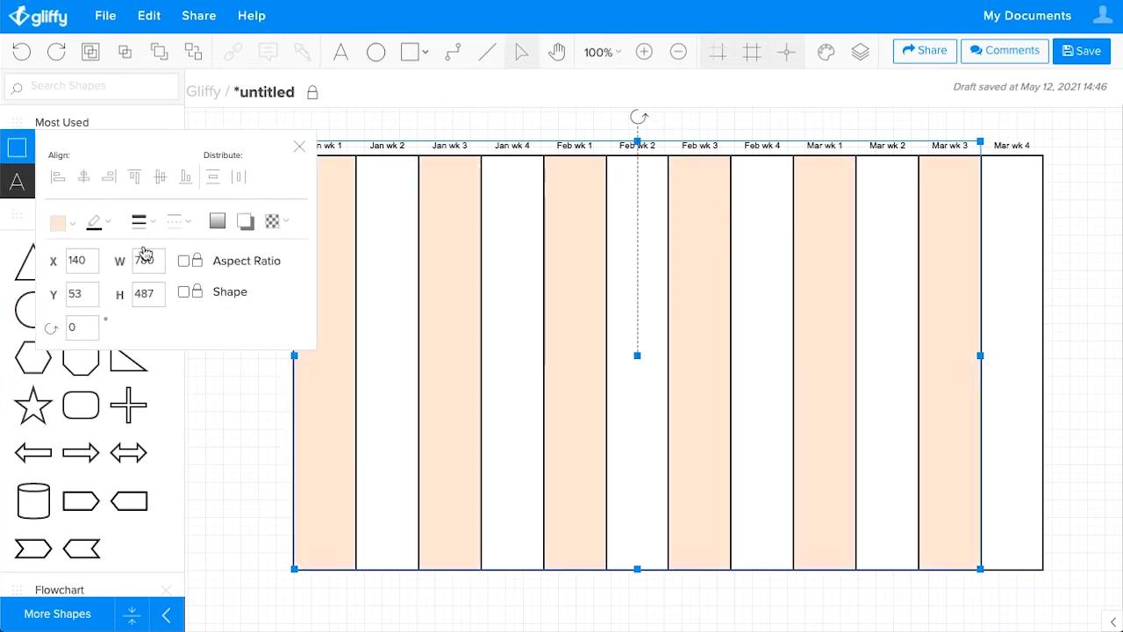
Set the outline color of the selected wk 1 and wk 3 columns to white.
left_click(110, 224)
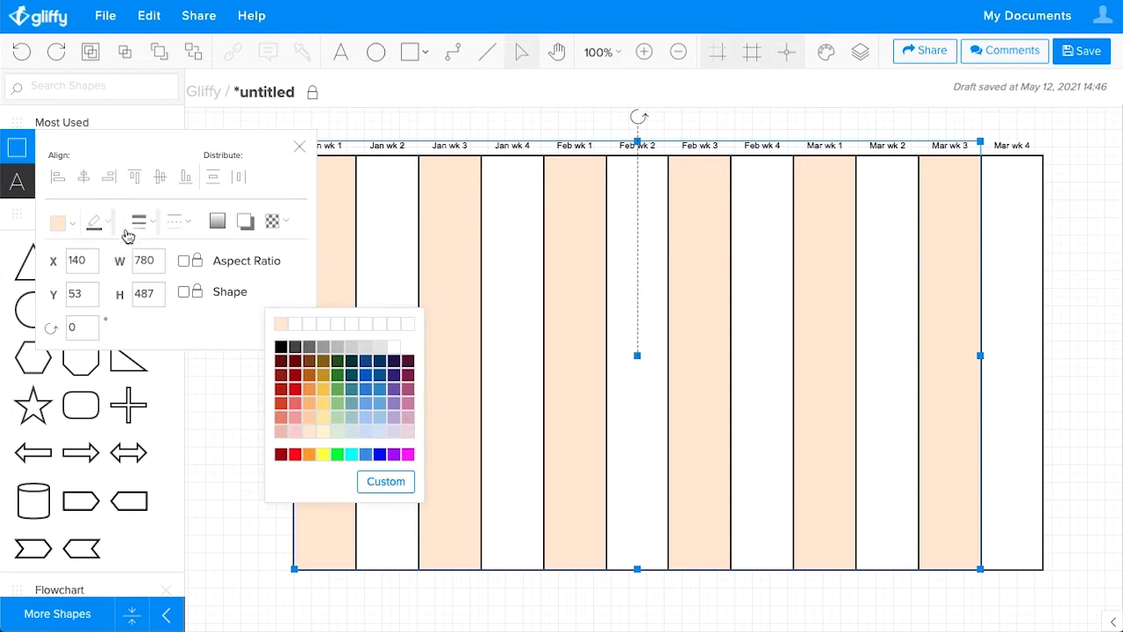
left_click(390, 345)
left_click(243, 462)
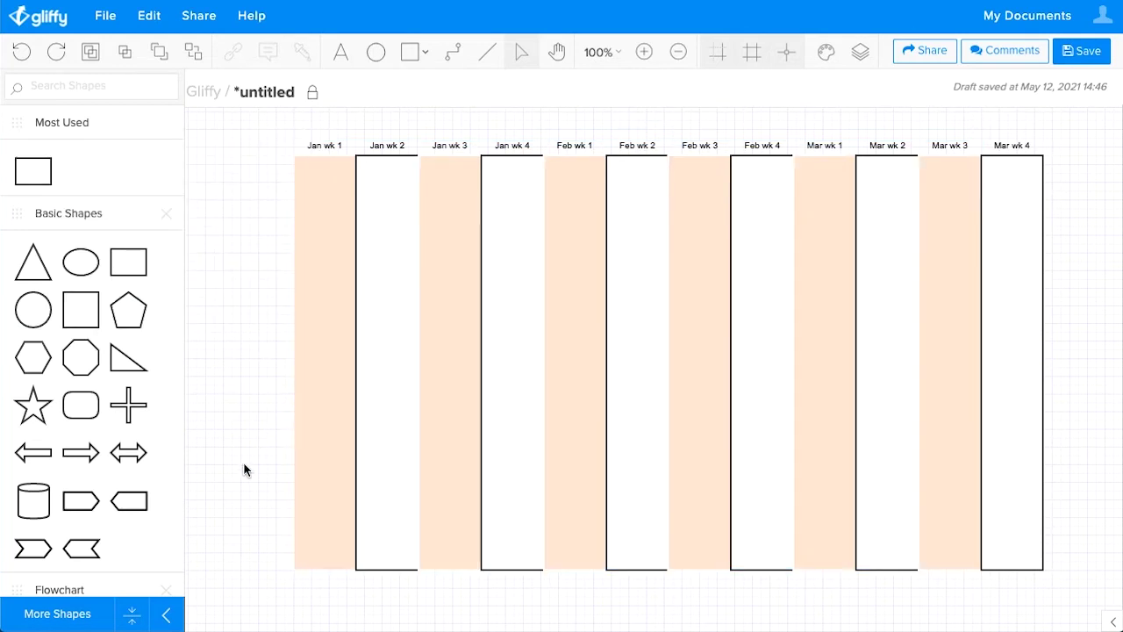
Fill the wk 2 and wk 4 columns of all three months with a slightly darker light orange.
left_click(377, 301)
left_click(527, 339, "shift")
left_click(629, 339, "shift")
left_click(768, 343, "shift")
left_click(893, 365, "shift")
left_click(1006, 365, "shift")
left_click(288, 148)
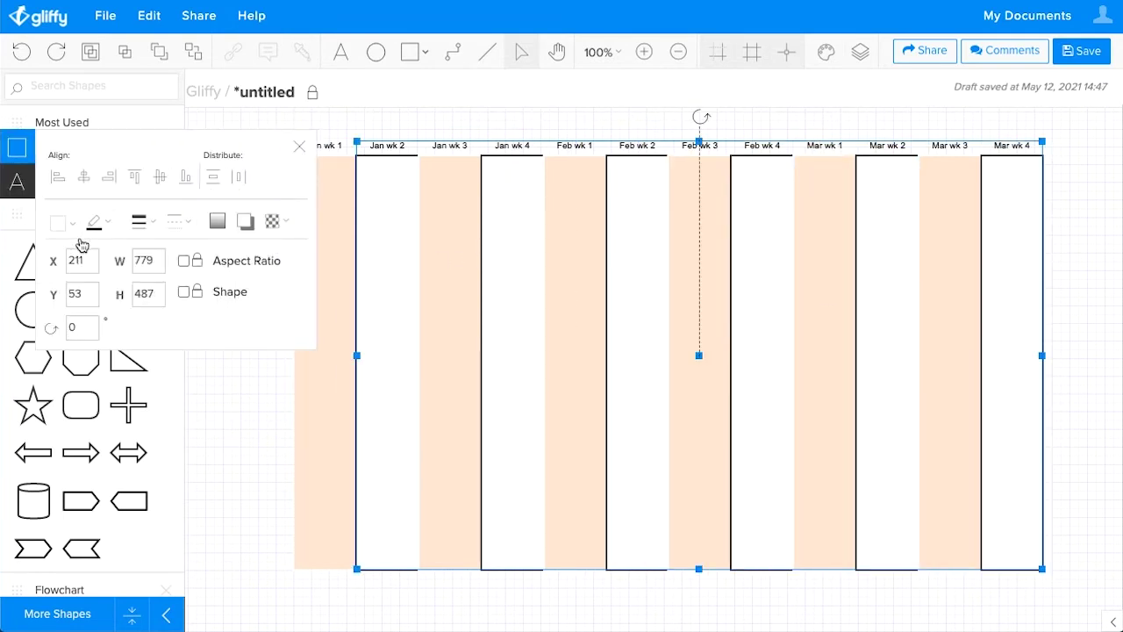
left_click(60, 221)
left_click(344, 431)
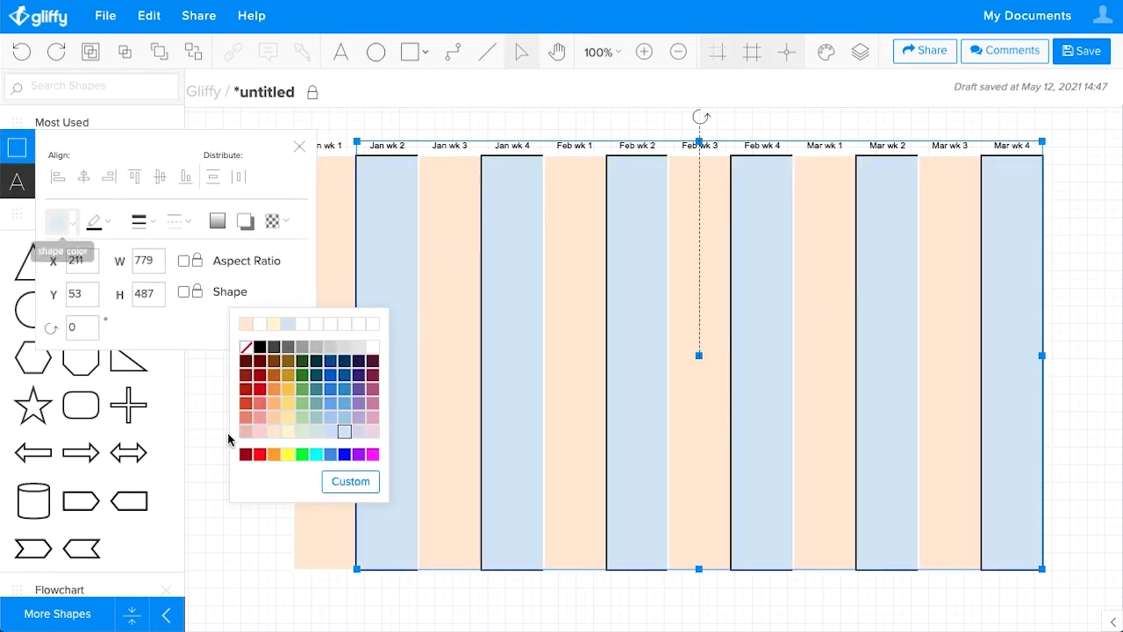
left_click(272, 418)
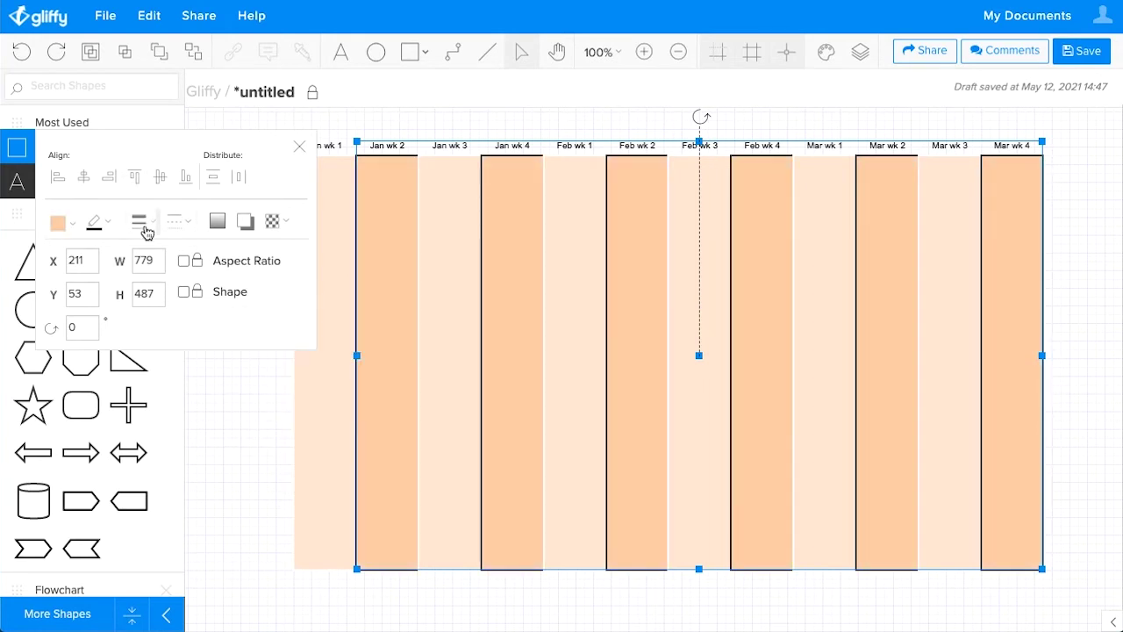
Set the outline color of the selected wk 2 and wk 4 columns to white.
left_click(115, 228)
left_click(395, 345)
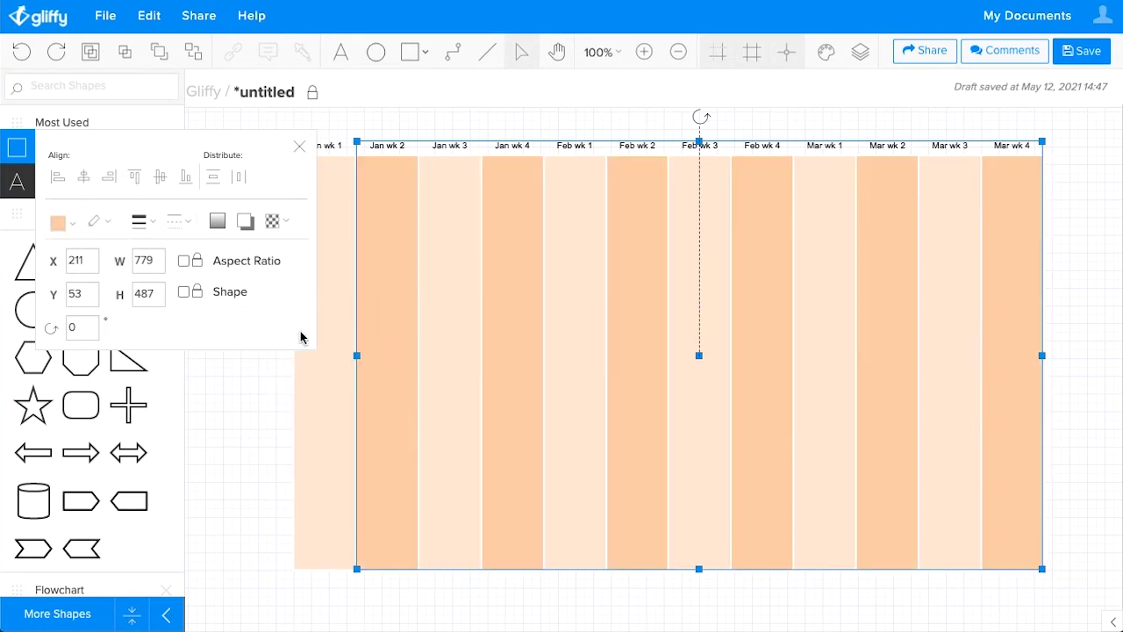
left_click(206, 487)
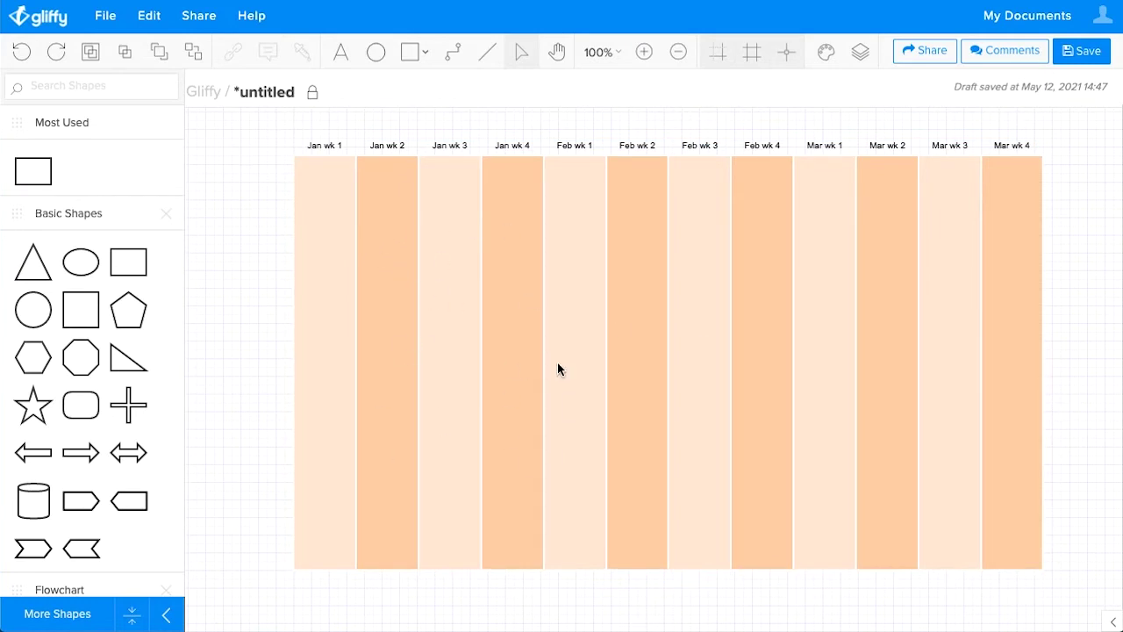
Duplicate the "Jan wk 1" column directly to its left and widen the copy to 120.
scroll(558, 368, "left", 2)
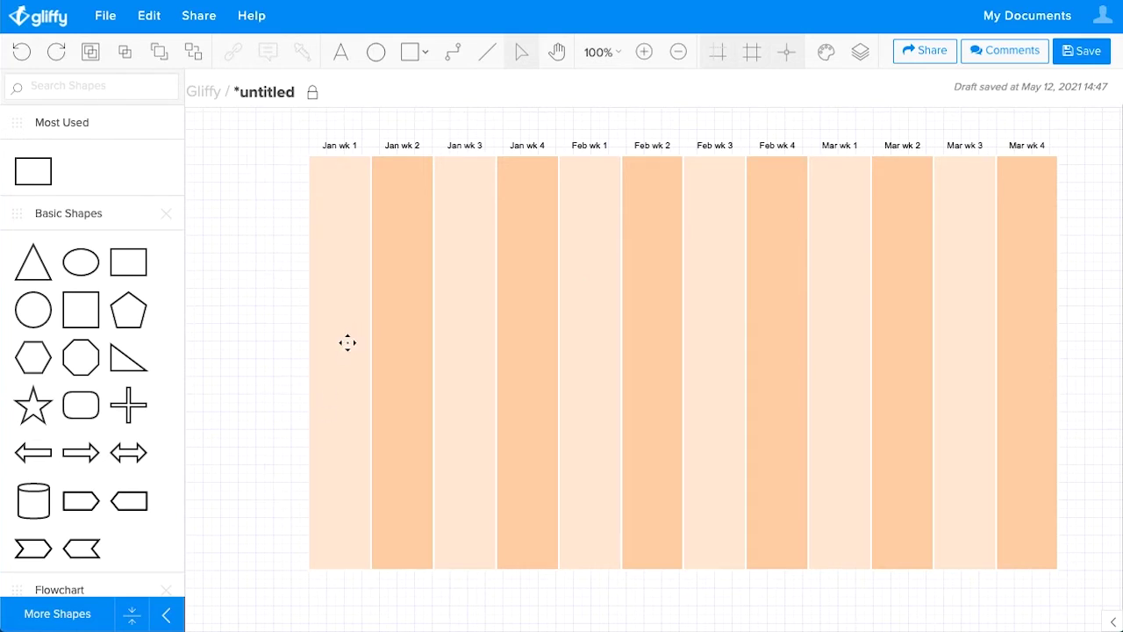
left_click(347, 343)
left_click_drag(351, 346, 289, 319)
left_click_drag(247, 362, 202, 362)
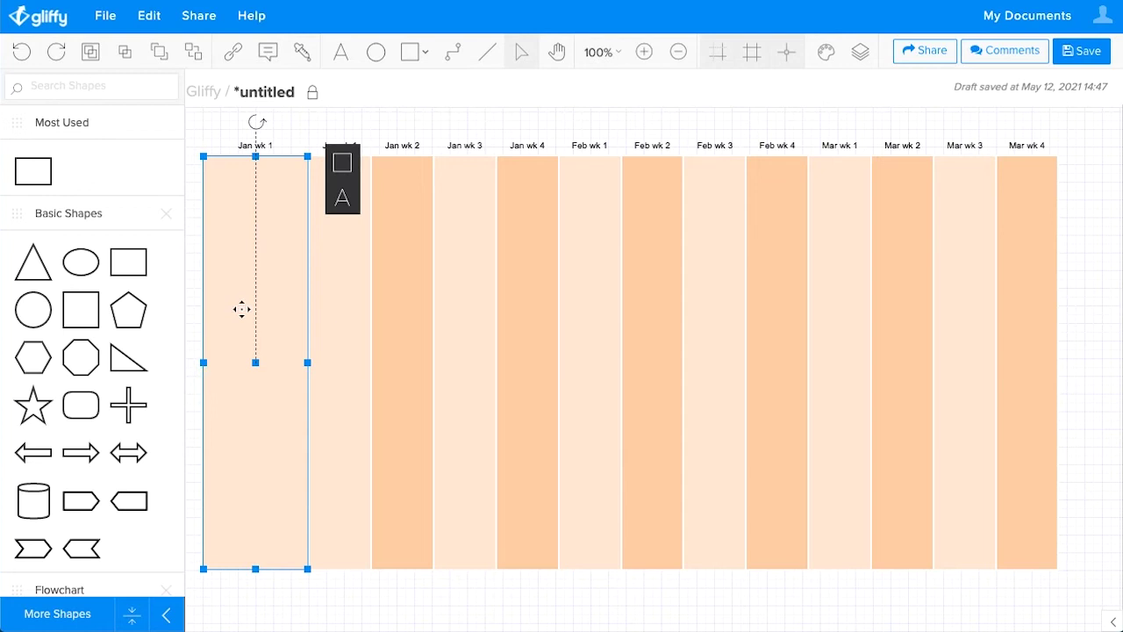
Rename the wide leftmost column's label to "Projects".
double_click(259, 240)
type("Projects")
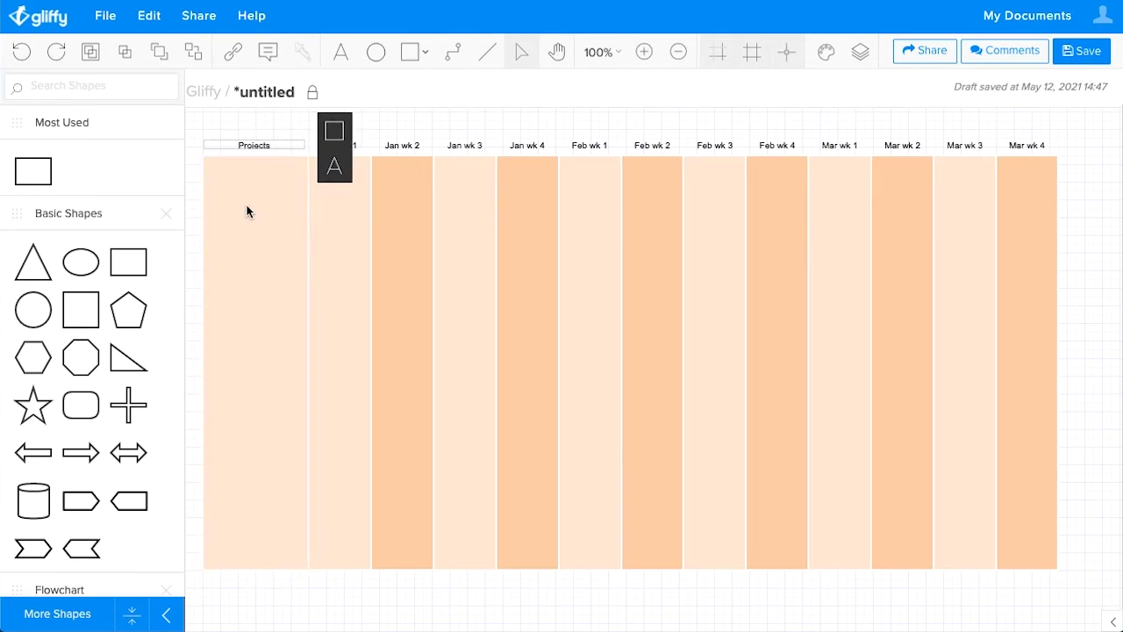
left_click(253, 206)
Fill the "Projects" column with light pink.
left_click(263, 261)
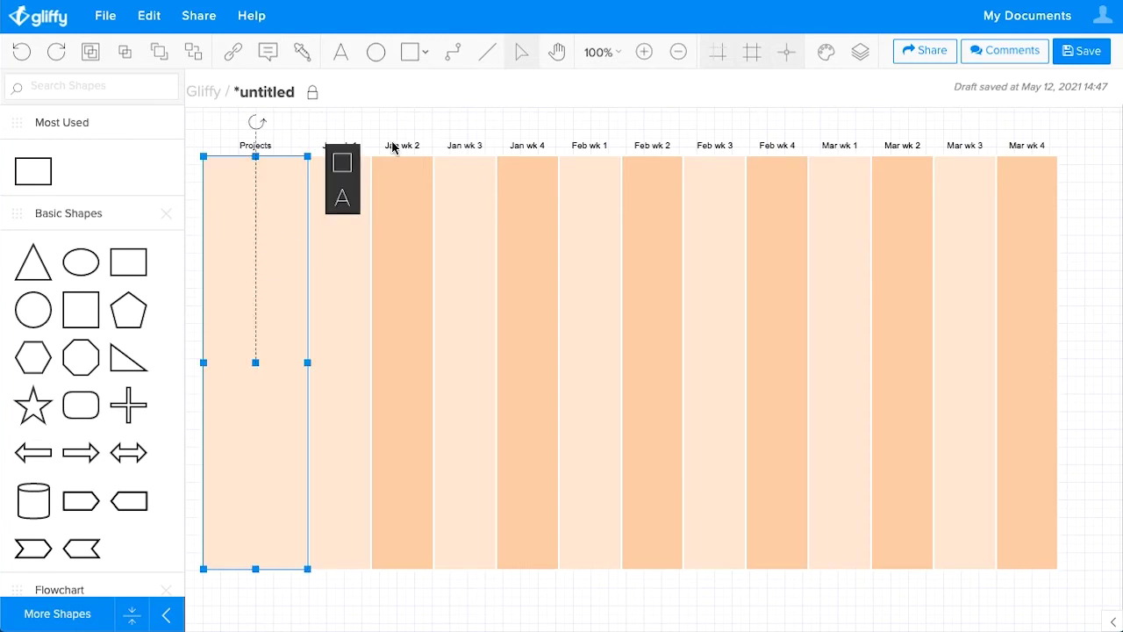
left_click(342, 165)
left_click(400, 180)
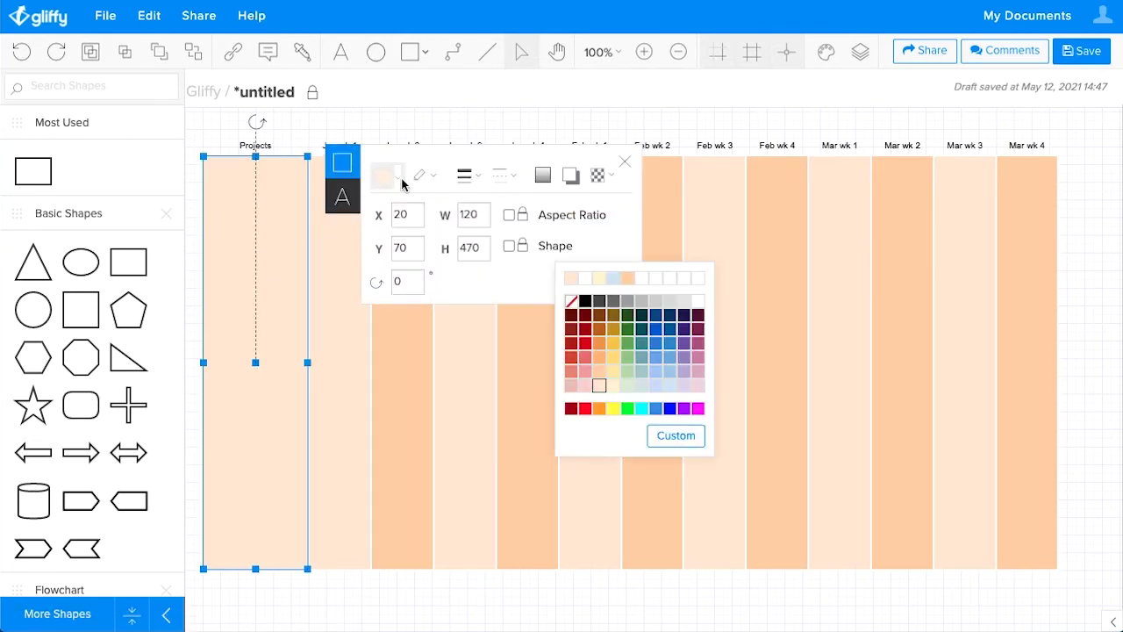
left_click(585, 386)
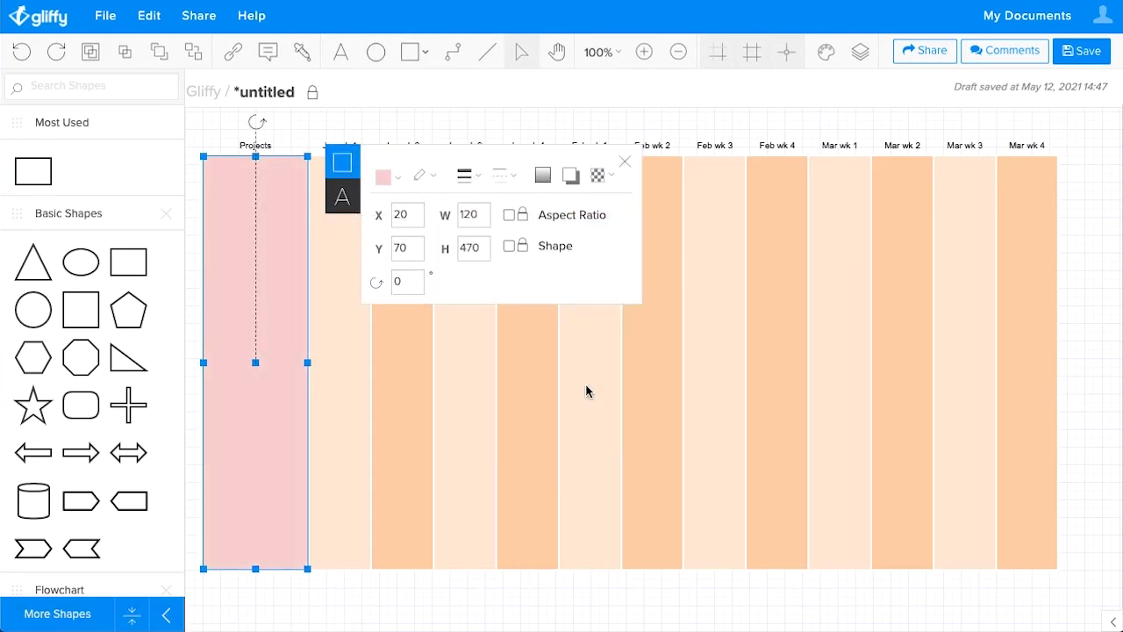
left_click(839, 114)
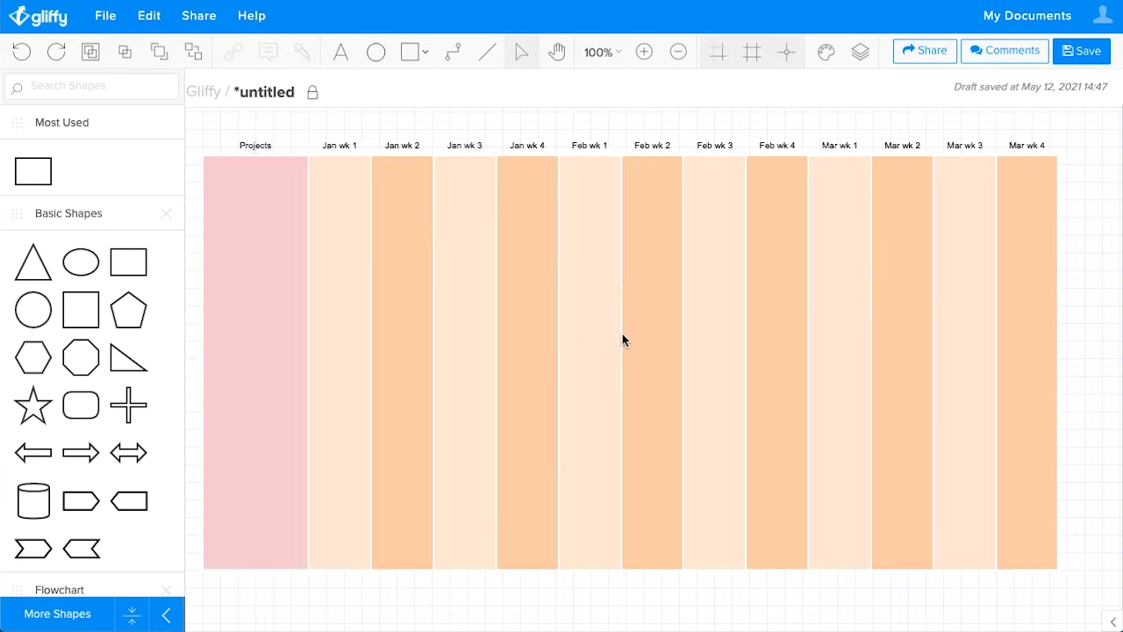
Widen the "Projects" column slightly by extending its left edge outward.
left_click(278, 320)
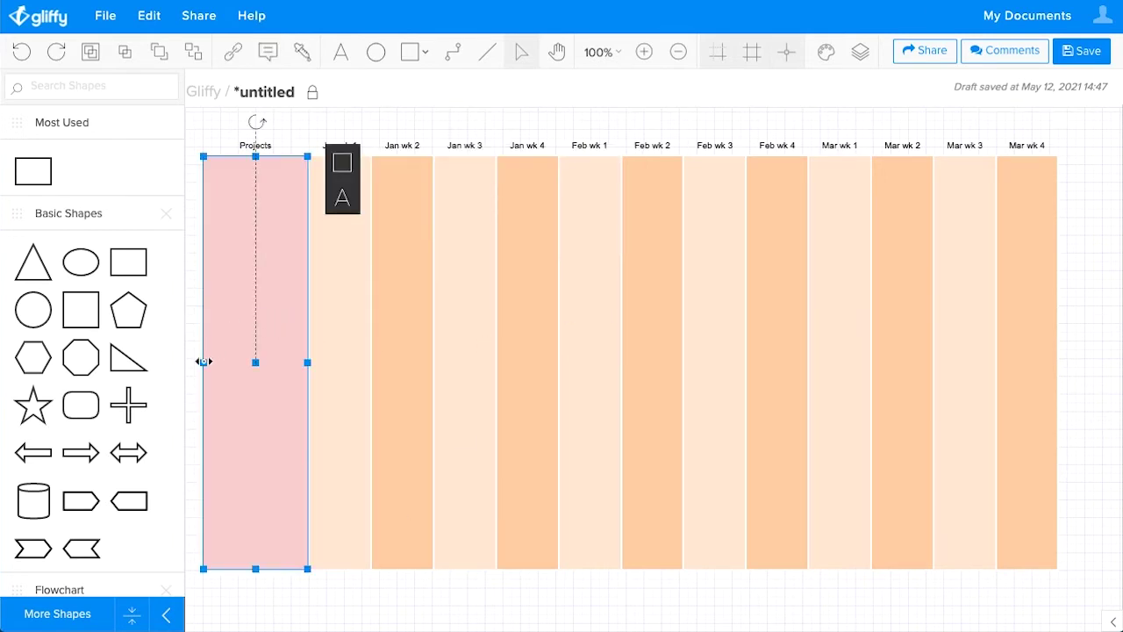
left_click_drag(203, 361, 194, 361)
left_click(427, 125)
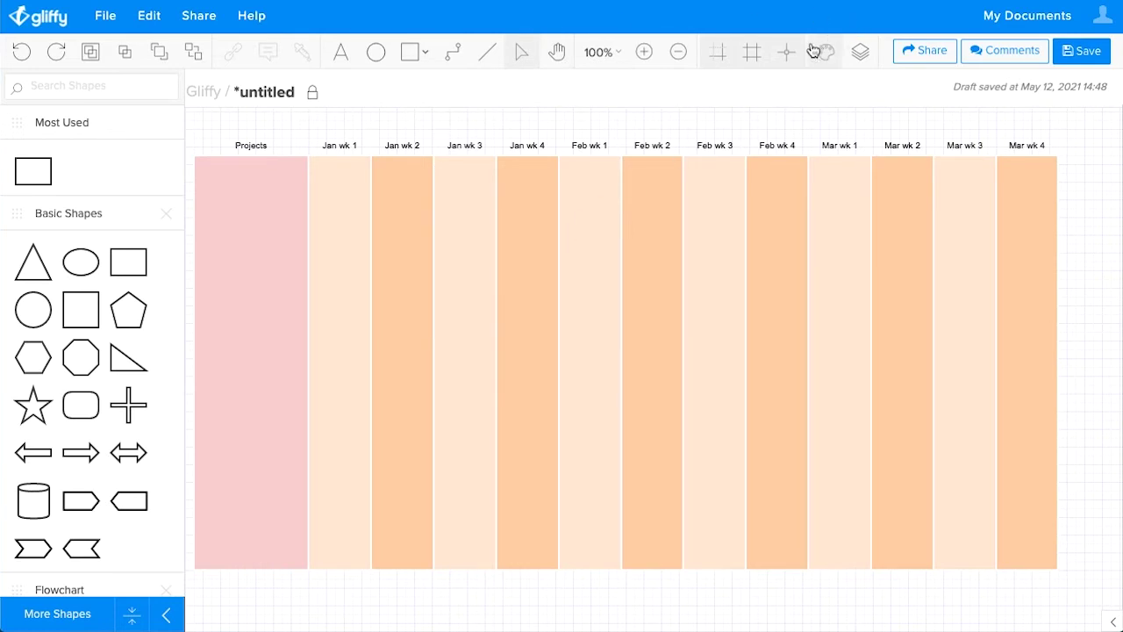
Rename the existing layer "Layer 0" as "Timeline Base".
left_click(867, 53)
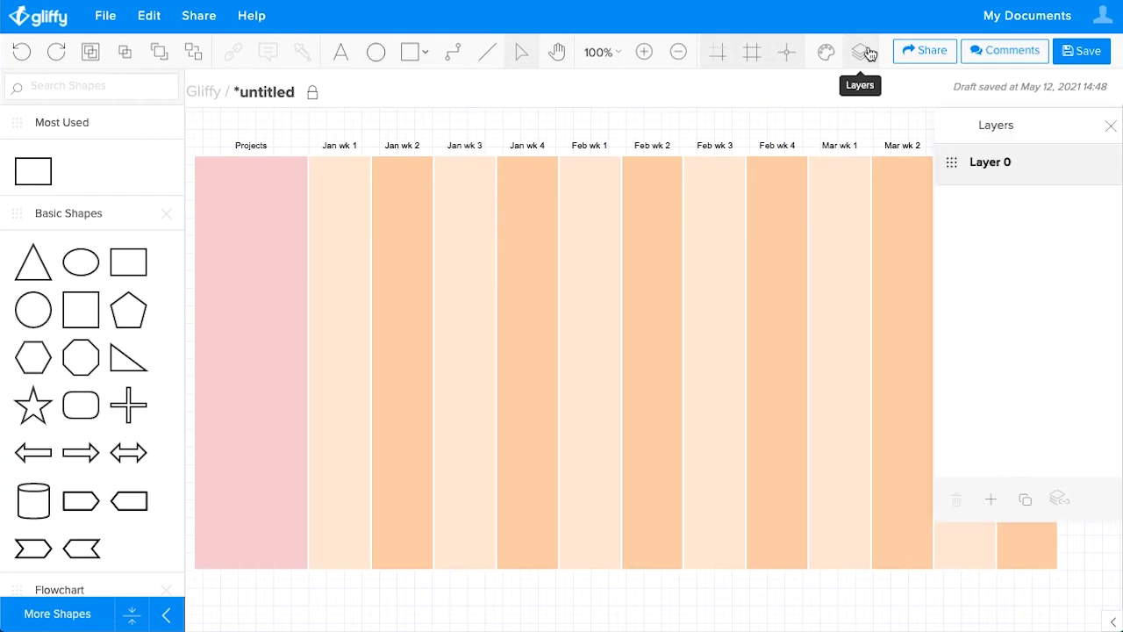
double_click(992, 163)
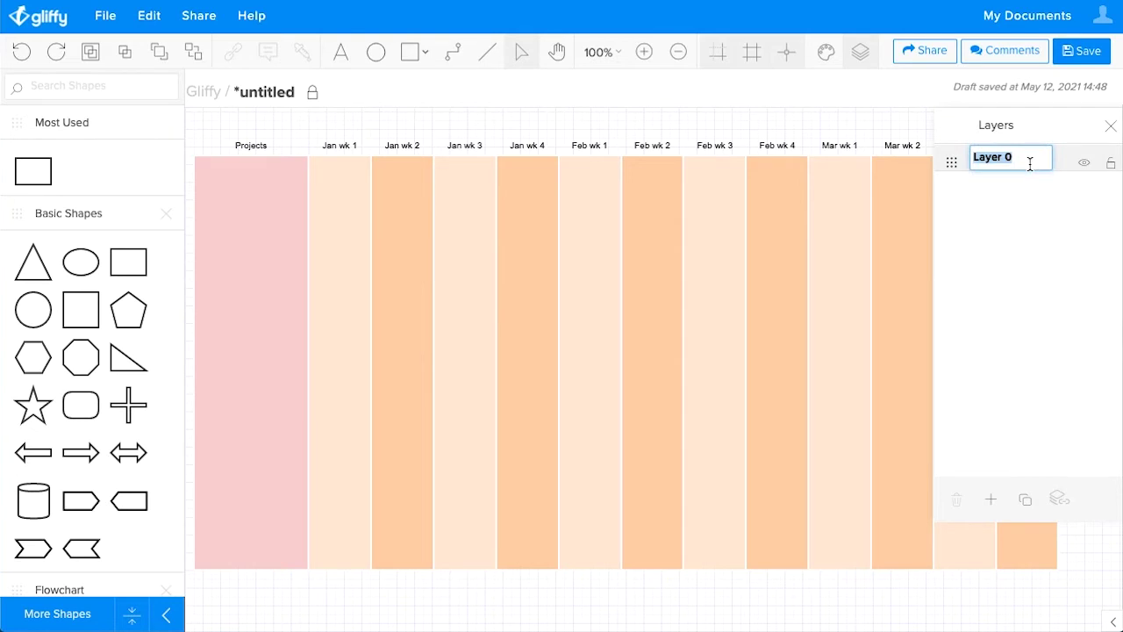
type("Timeline Base")
key("Return")
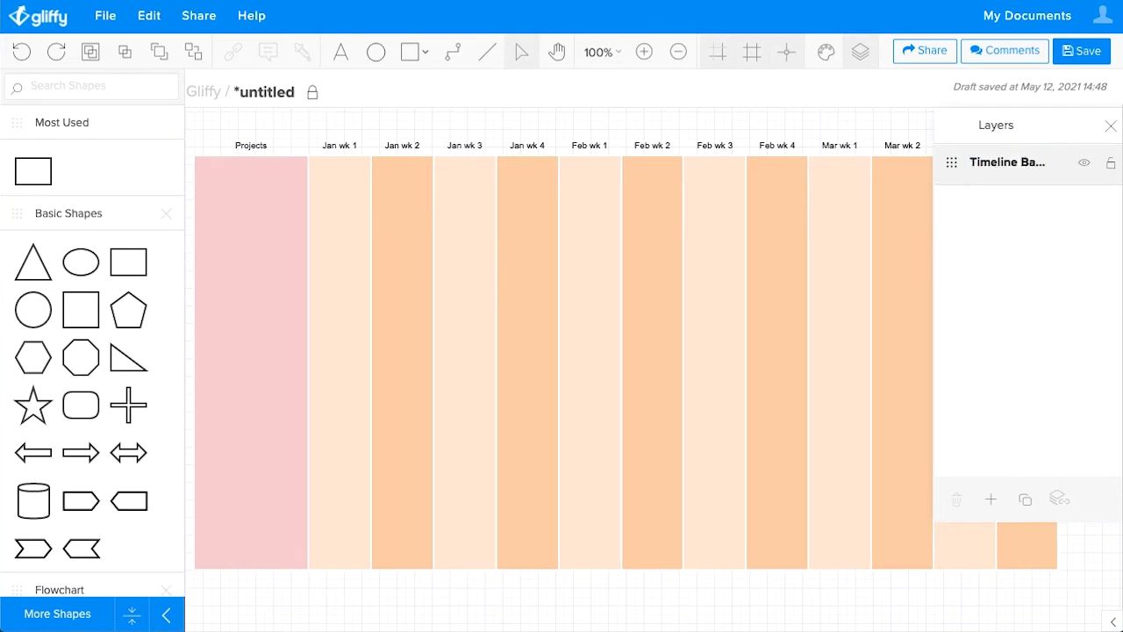
Add a new layer named "Projects" and lock the "Timeline Base" layer.
left_click(991, 500)
double_click(979, 161)
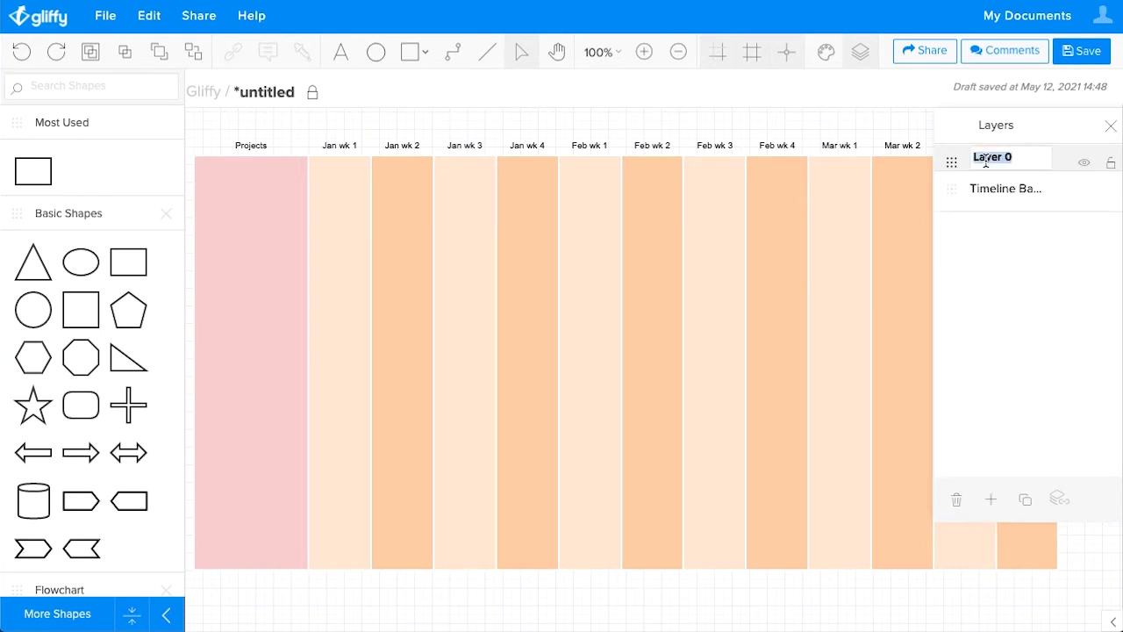
type("Proje")
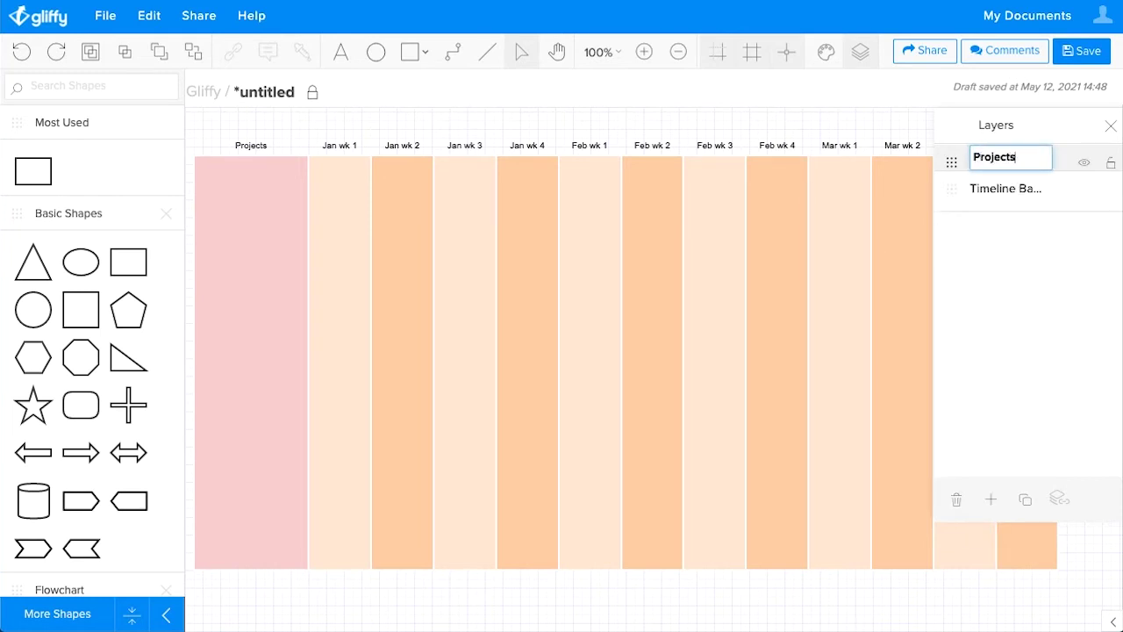
type("cts")
key("Return")
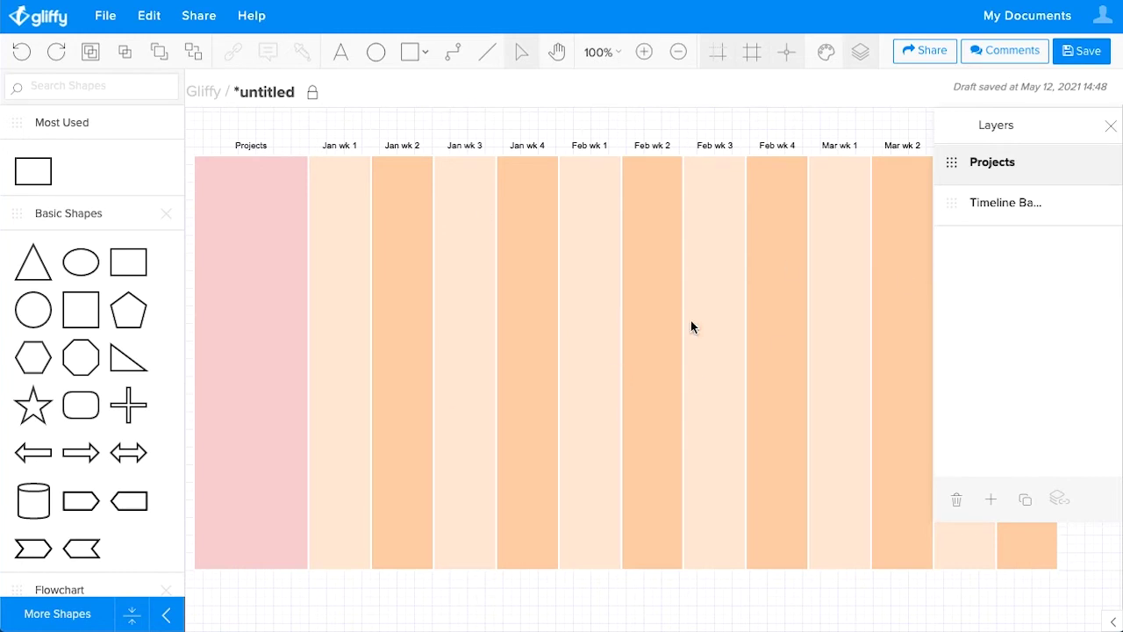
left_click(1114, 204)
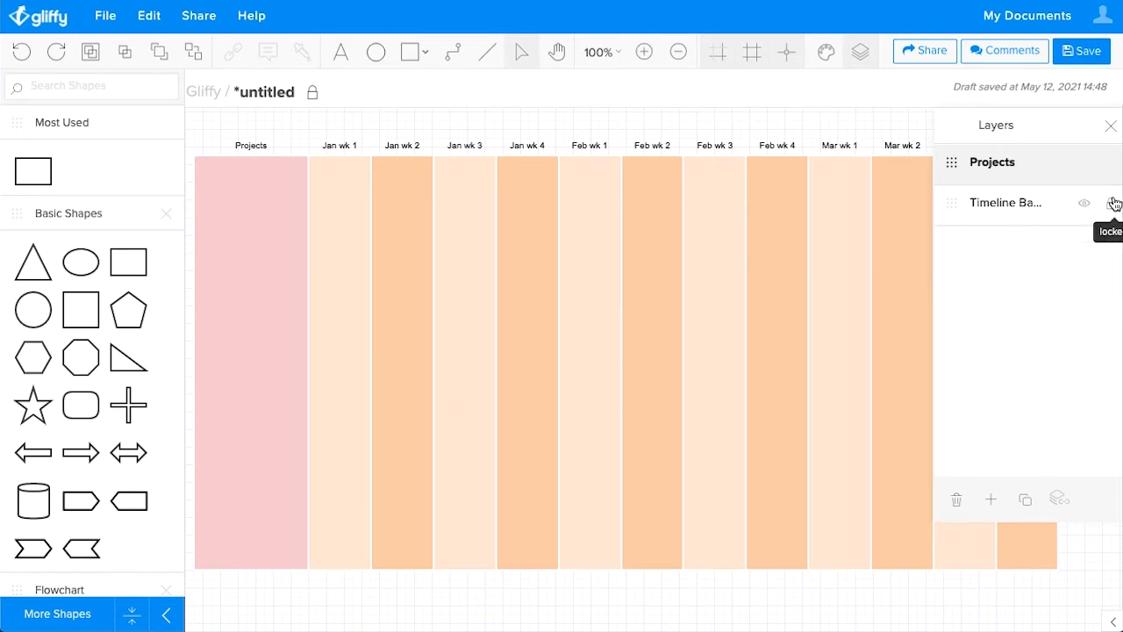
Add the text label "Book1_Jan1" near the top of the "Projects" column.
left_click(1112, 127)
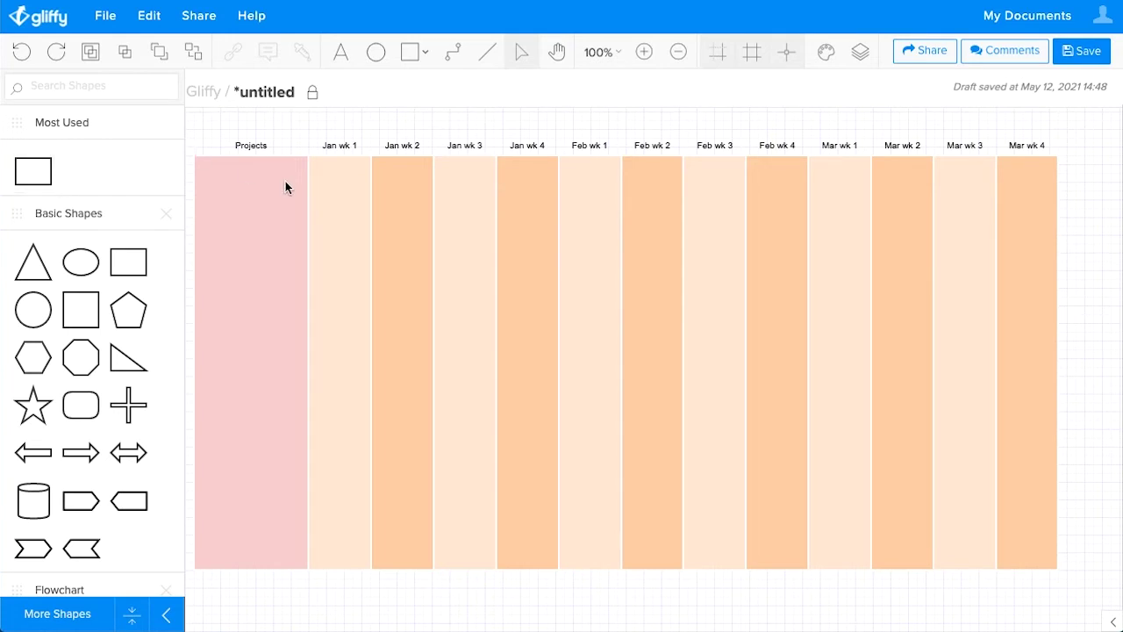
left_click(341, 52)
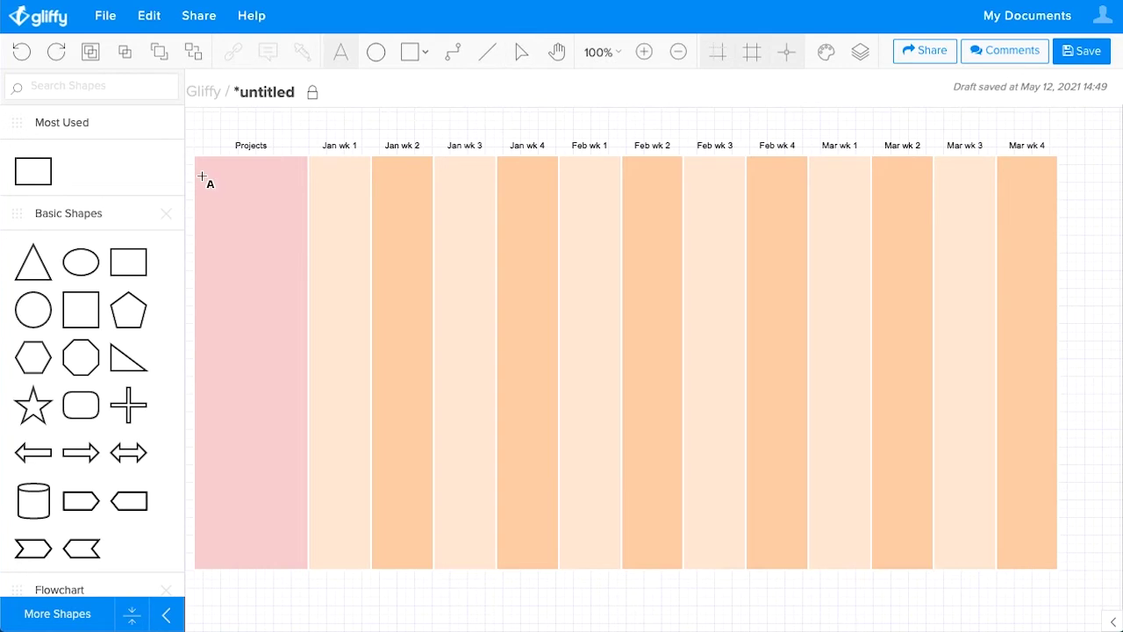
left_click_drag(202, 174, 299, 196)
left_click_drag(300, 196, 299, 199)
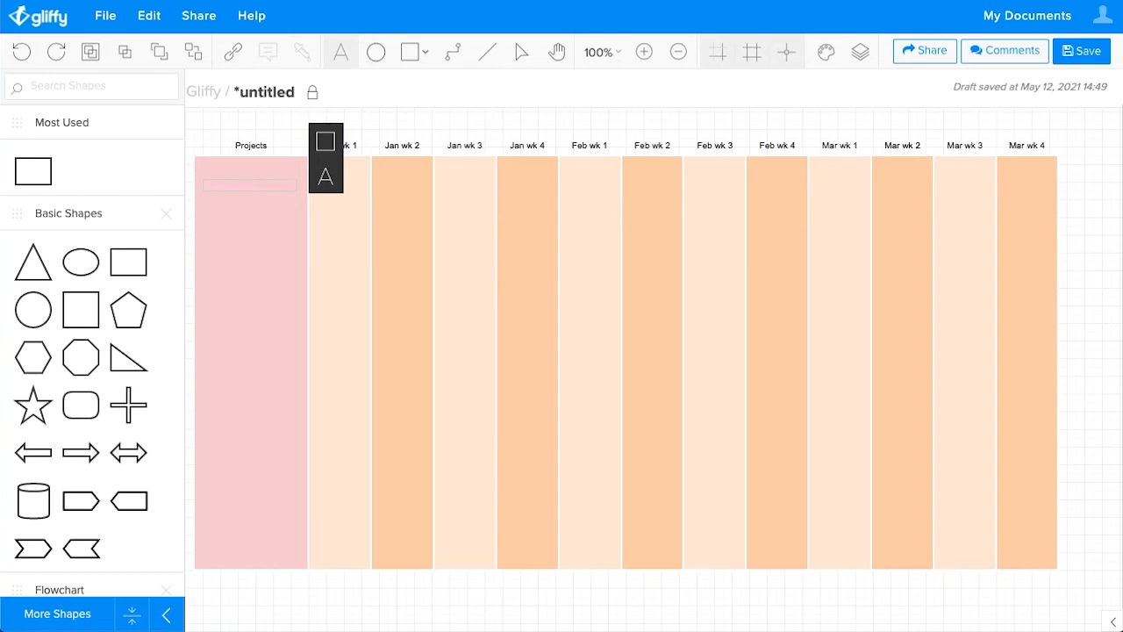
type("ok1")
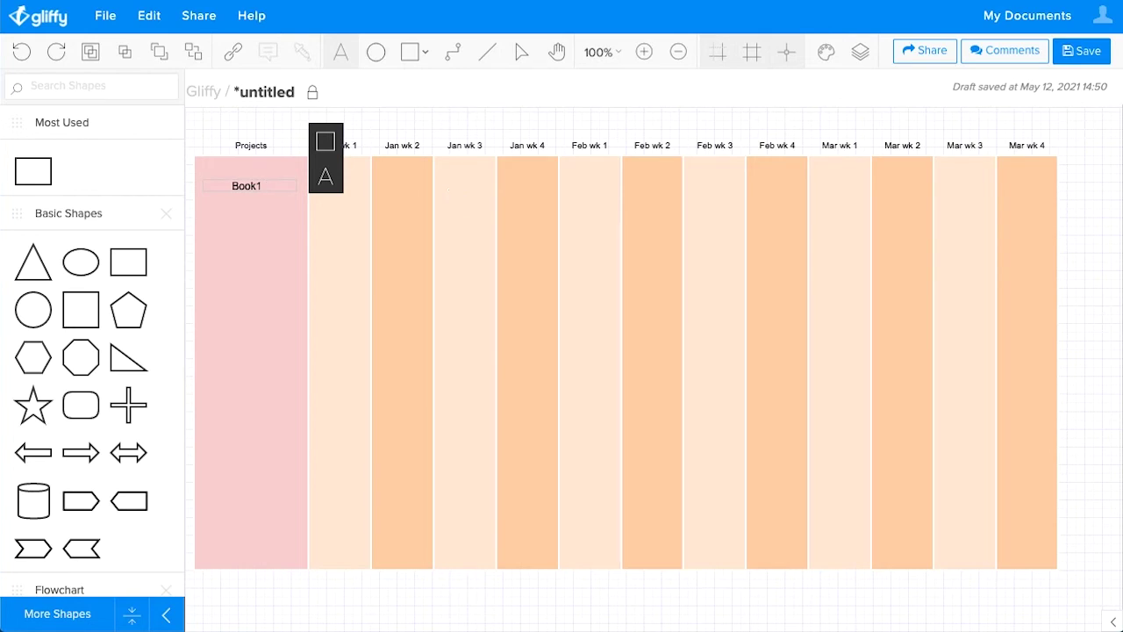
type(" Jan1")
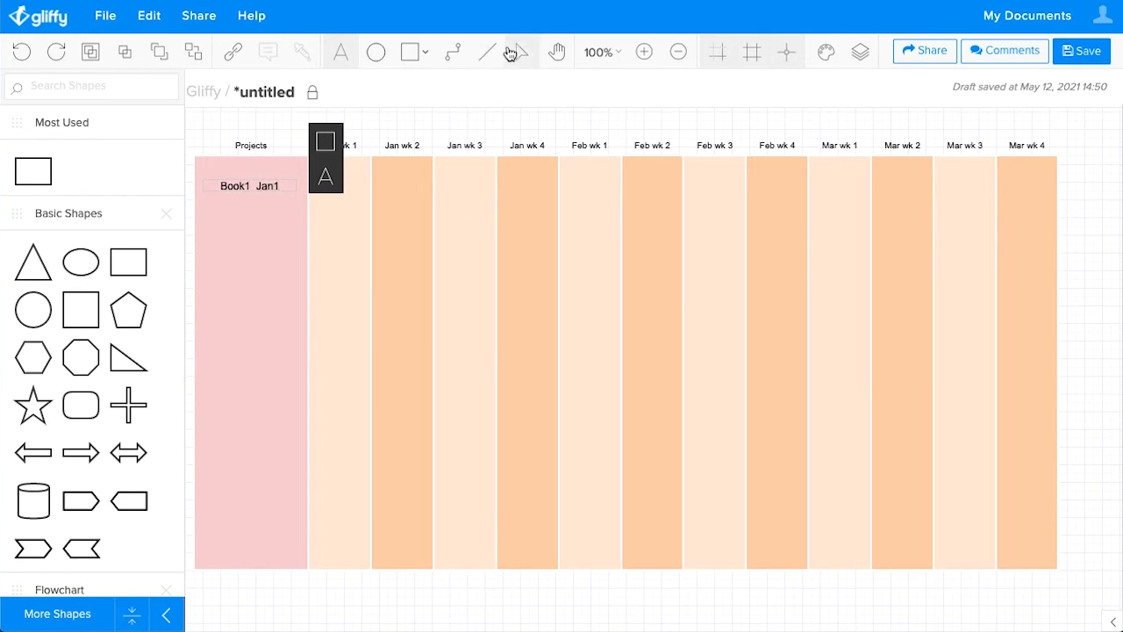
left_click(516, 55)
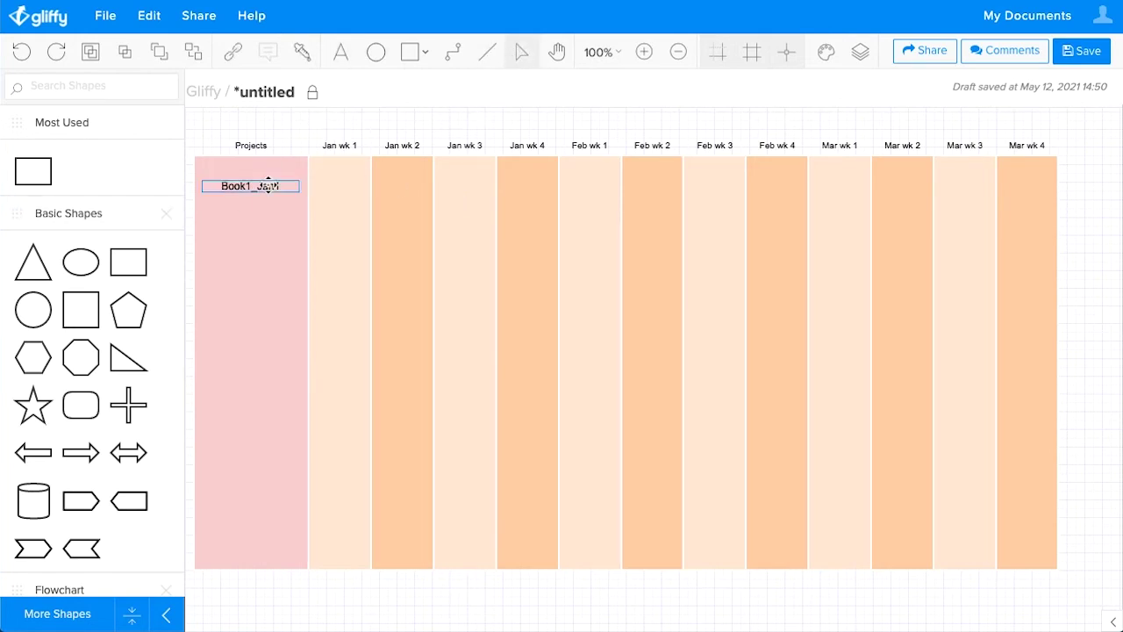
left_click_drag(267, 186, 268, 178)
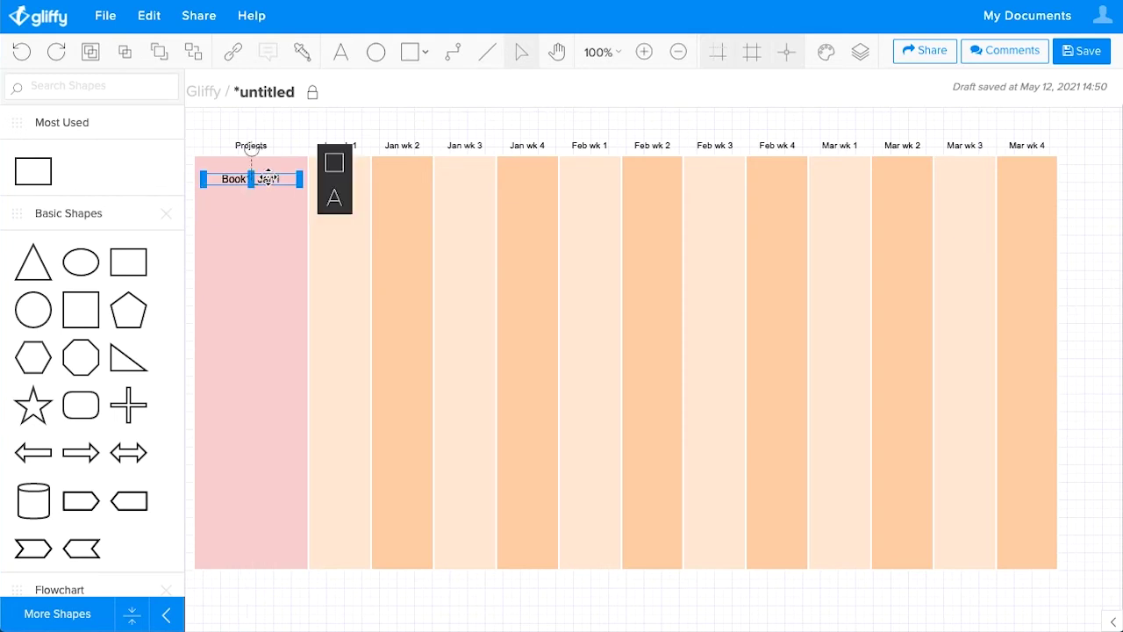
left_click(321, 124)
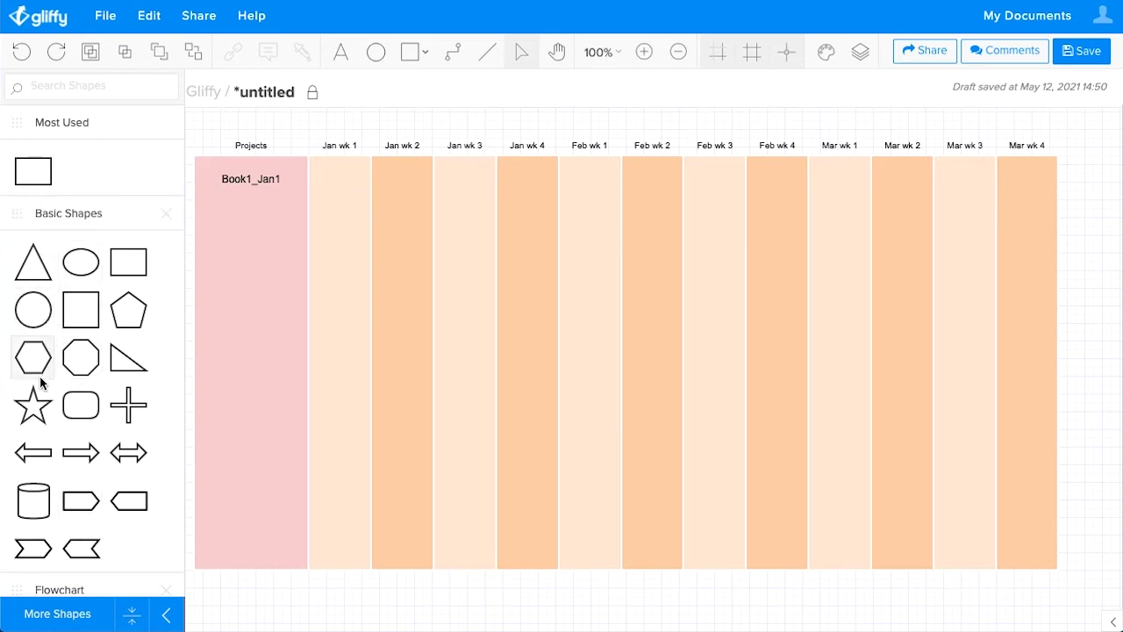
Add a rectangle labelled "Publish" in the Book1_Jan1 row and fit its width to the "Jan wk 1" column.
left_click_drag(34, 172, 307, 175)
left_click_drag(353, 238, 350, 194)
type("Publsi")
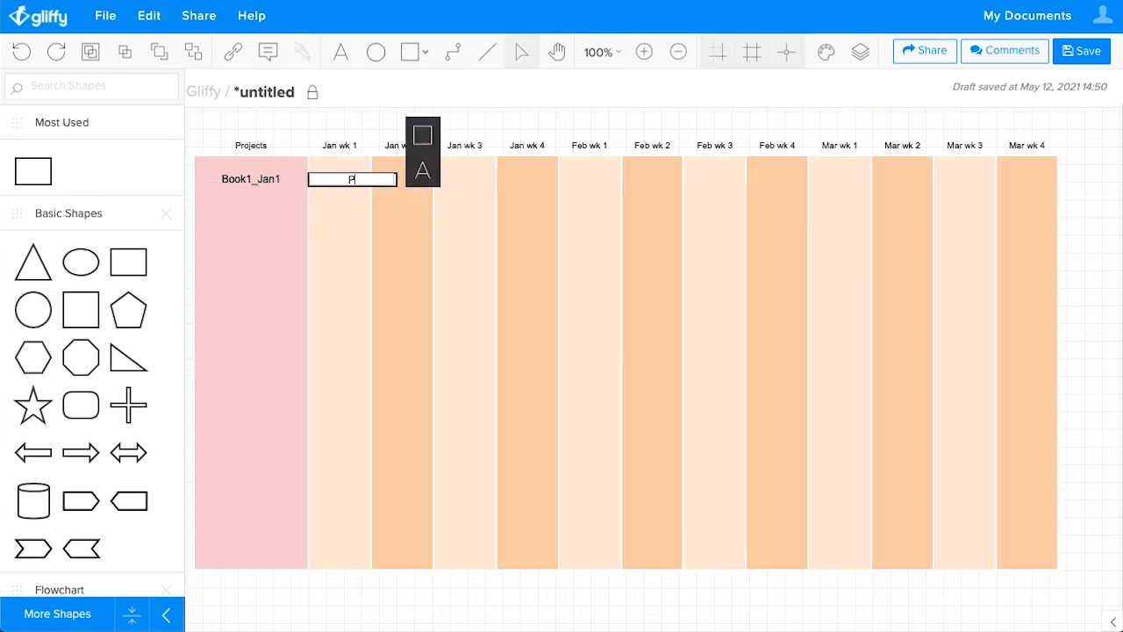
key("BackSpace")
key("BackSpace")
type("ish")
left_click(350, 114)
left_click(358, 180)
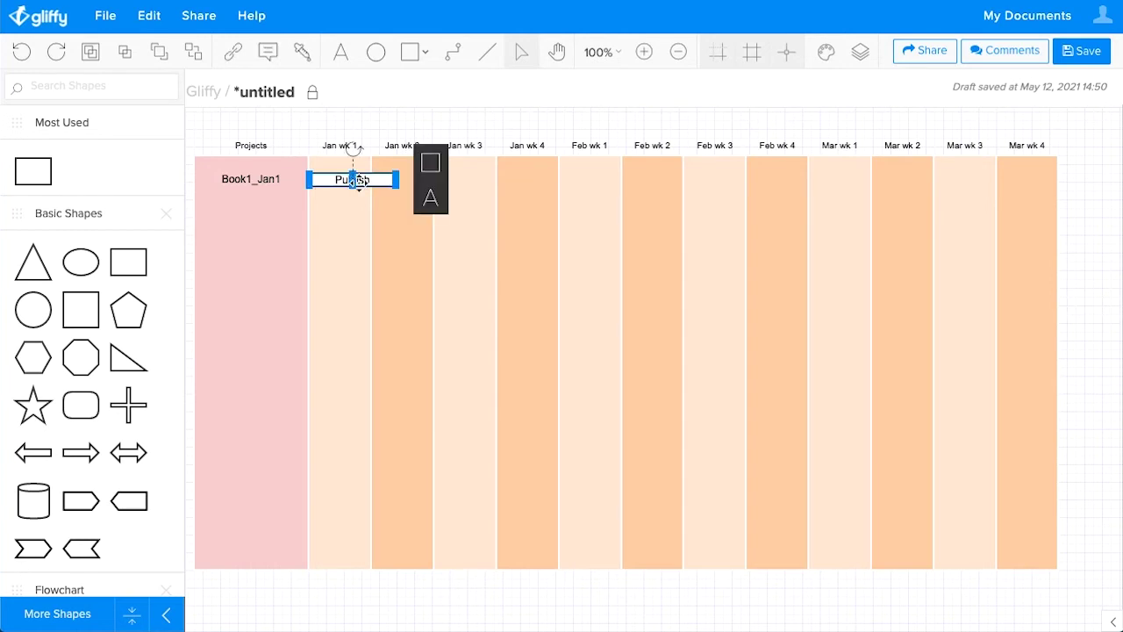
left_click_drag(395, 180, 376, 180)
left_click(382, 107)
Remove the visible black outline from the "Publish" bar under "Jan wk 1".
left_click(336, 181)
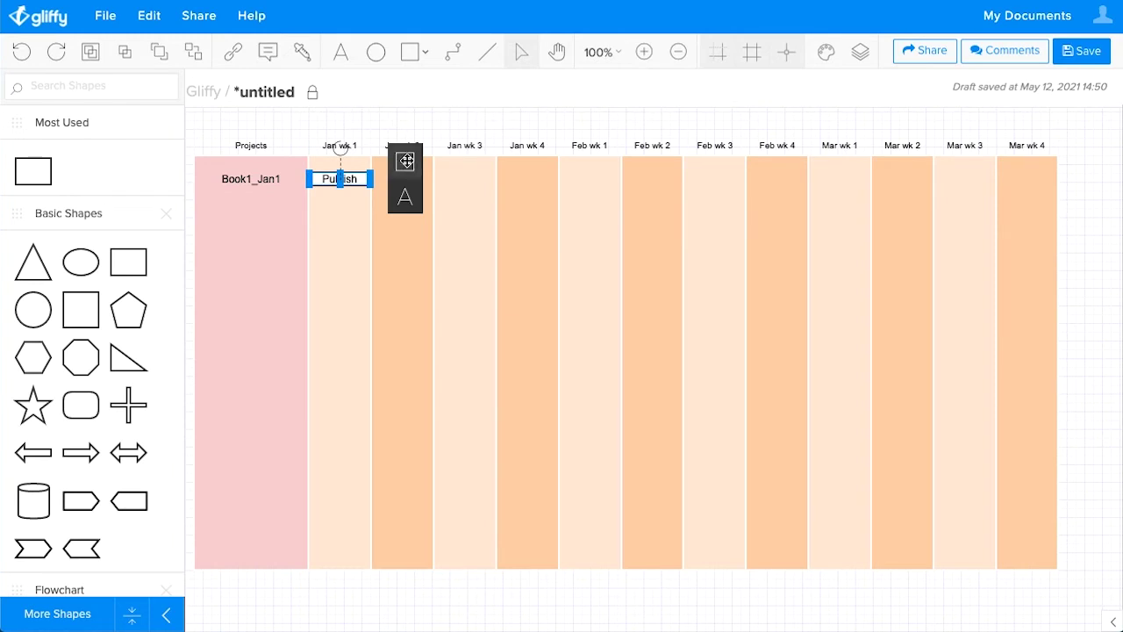
left_click(404, 162)
left_click(494, 176)
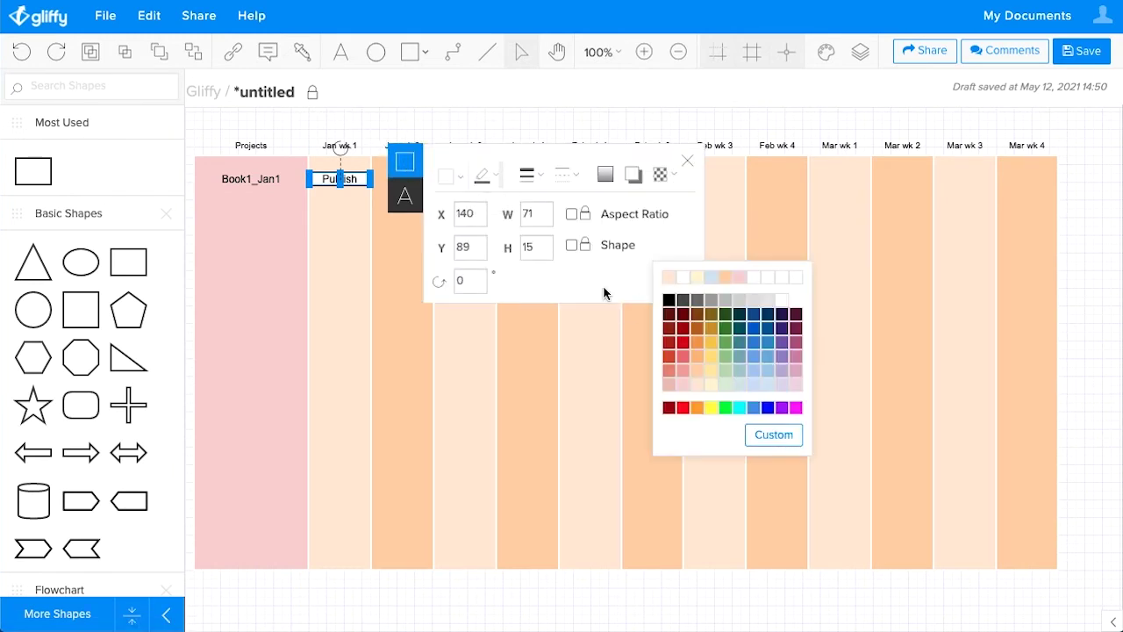
left_click(527, 174)
left_click(550, 207)
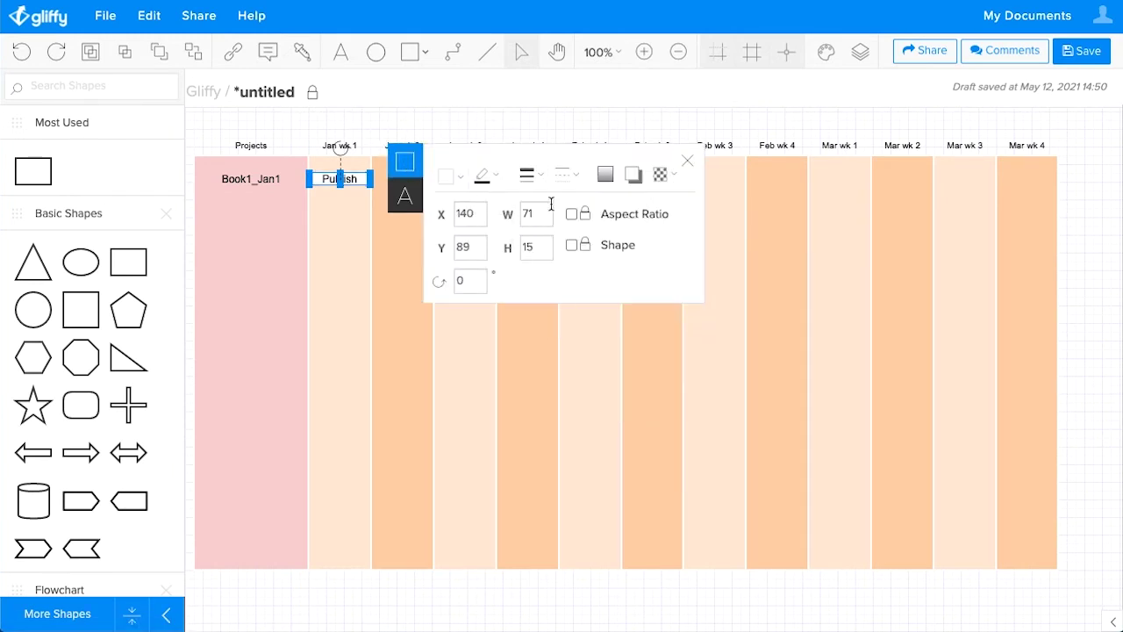
left_click(524, 51)
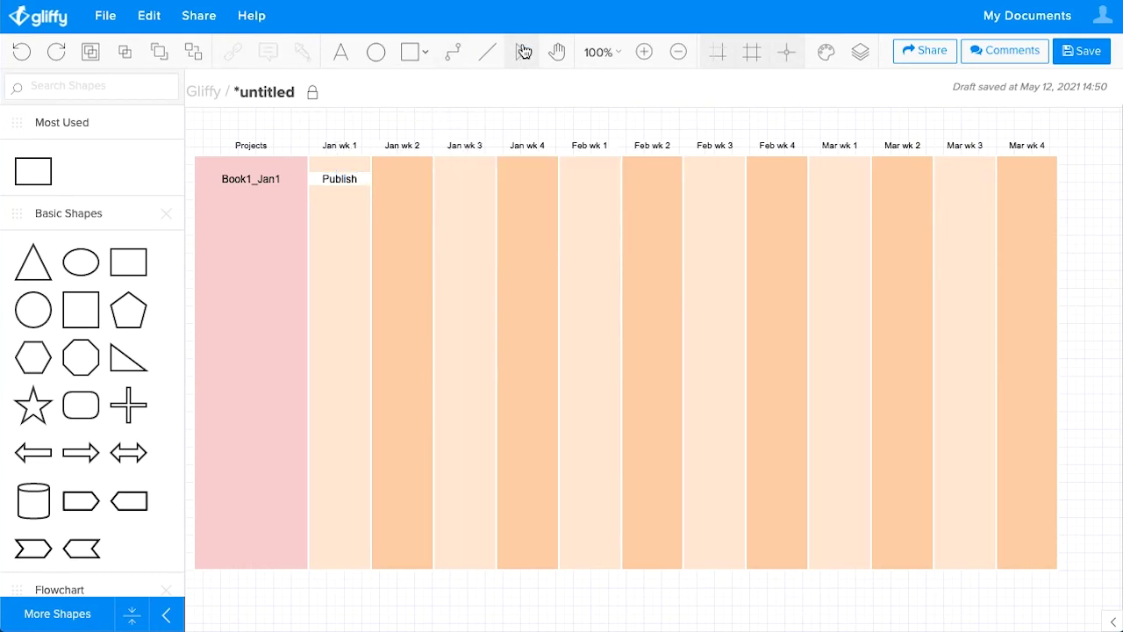
Duplicate the "Book1_Jan1" label directly below it in the "Projects" column and change its text to "Book2_Jan3".
left_click(256, 181)
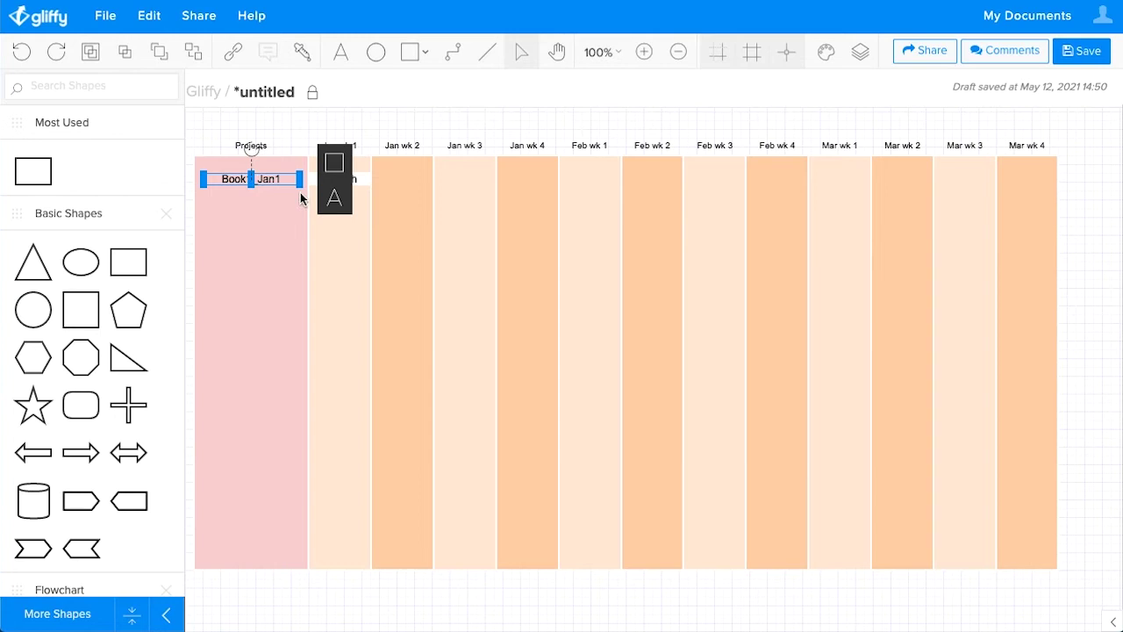
key("ctrl+d")
left_click_drag(299, 193, 245, 205)
double_click(286, 204)
type("2 ")
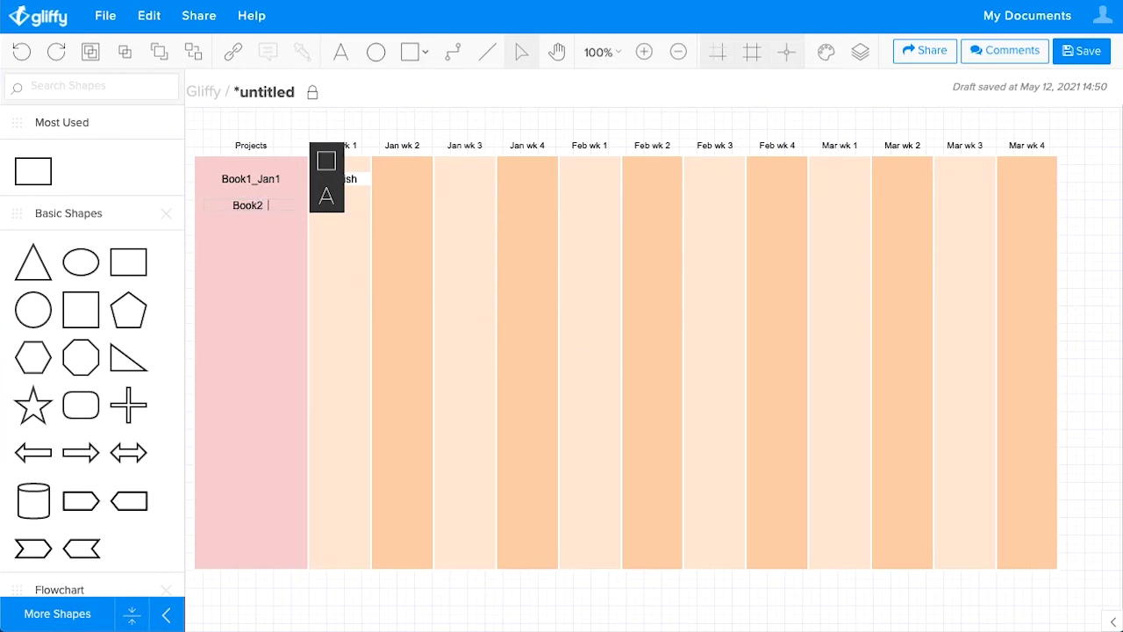
type("Jan3")
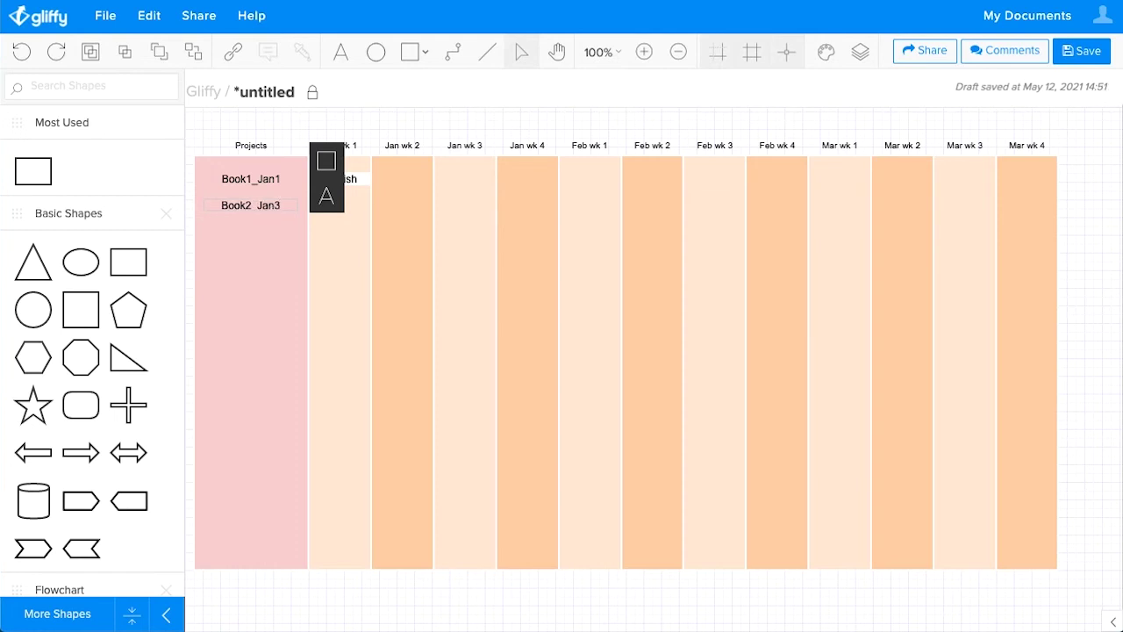
left_click(366, 124)
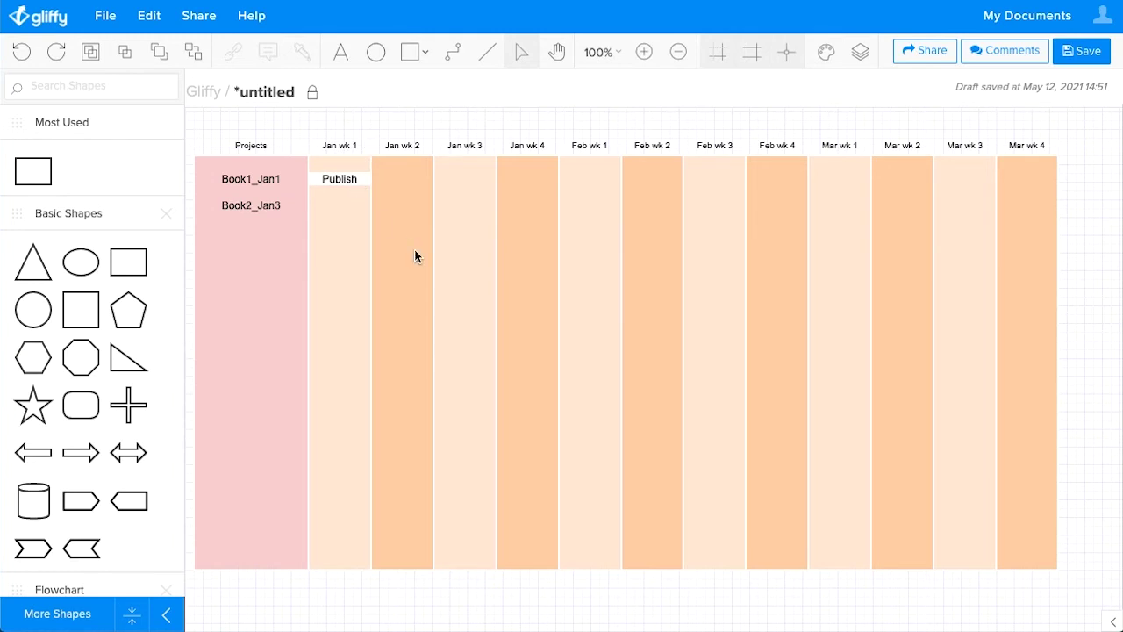
Duplicate the "Publish" bar and place the copy in the Book2_Jan3 row under "Jan wk 3".
left_click(339, 178)
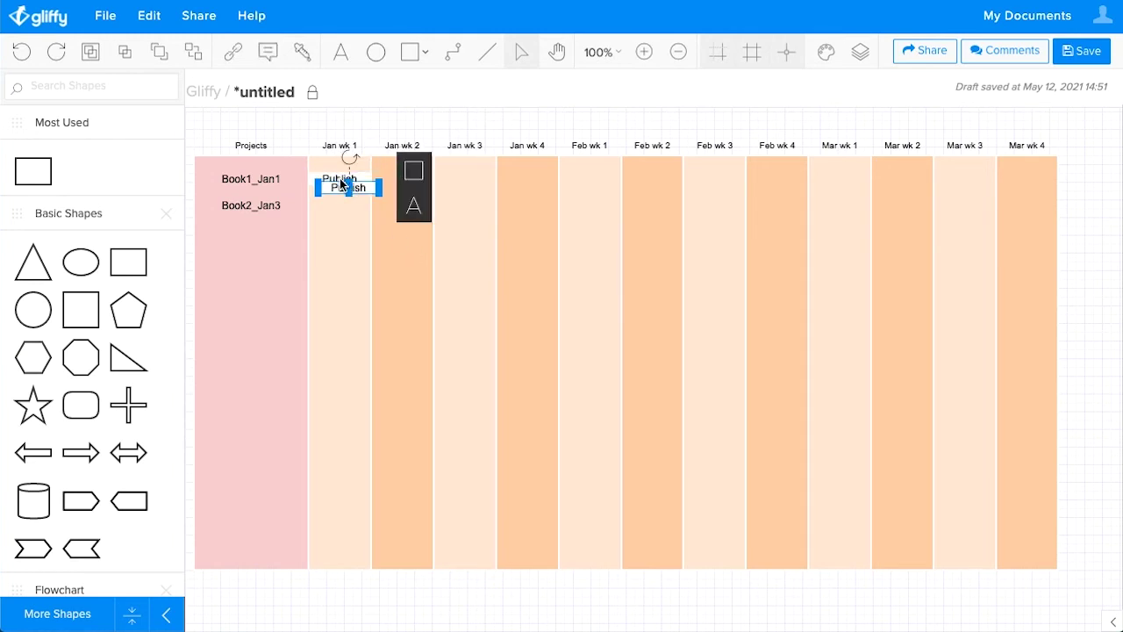
left_click_drag(346, 185, 472, 206)
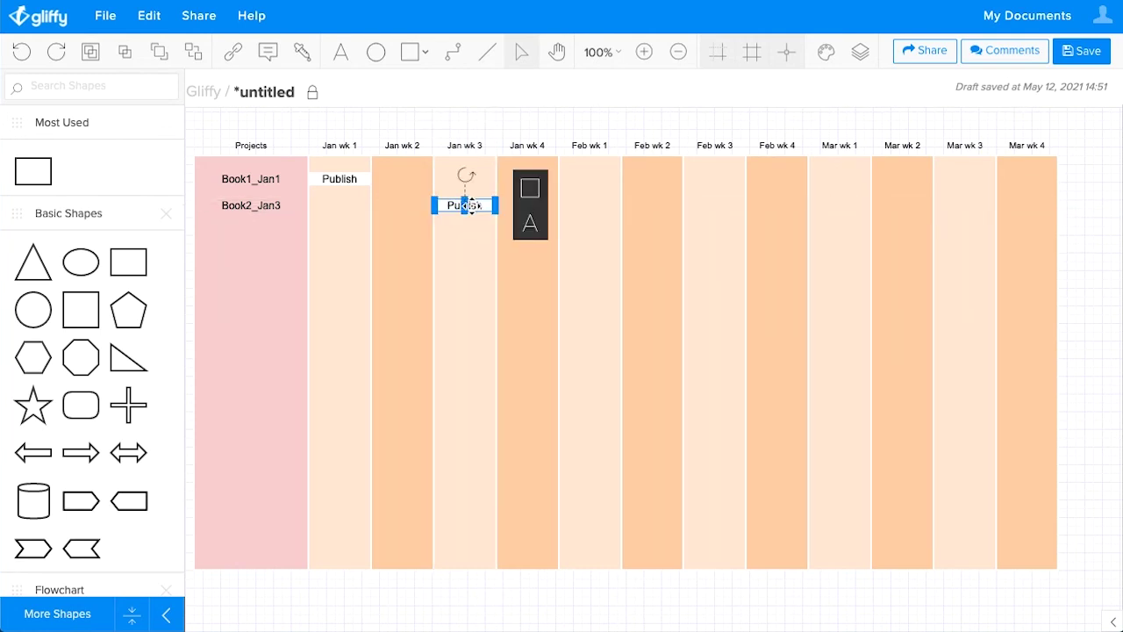
left_click(495, 128)
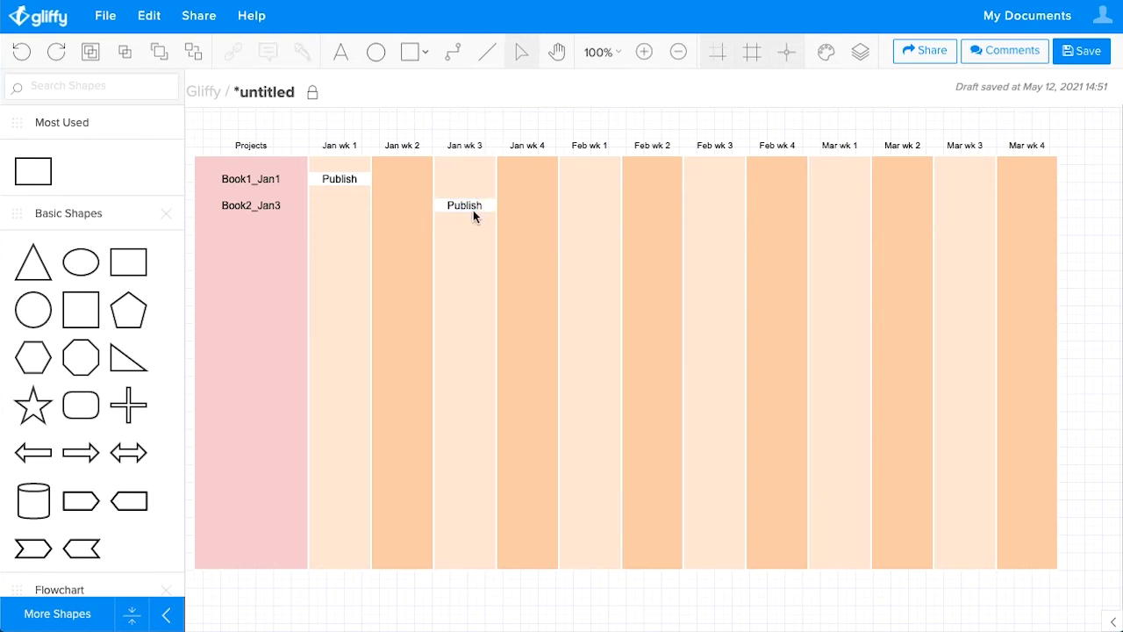
left_click(253, 206)
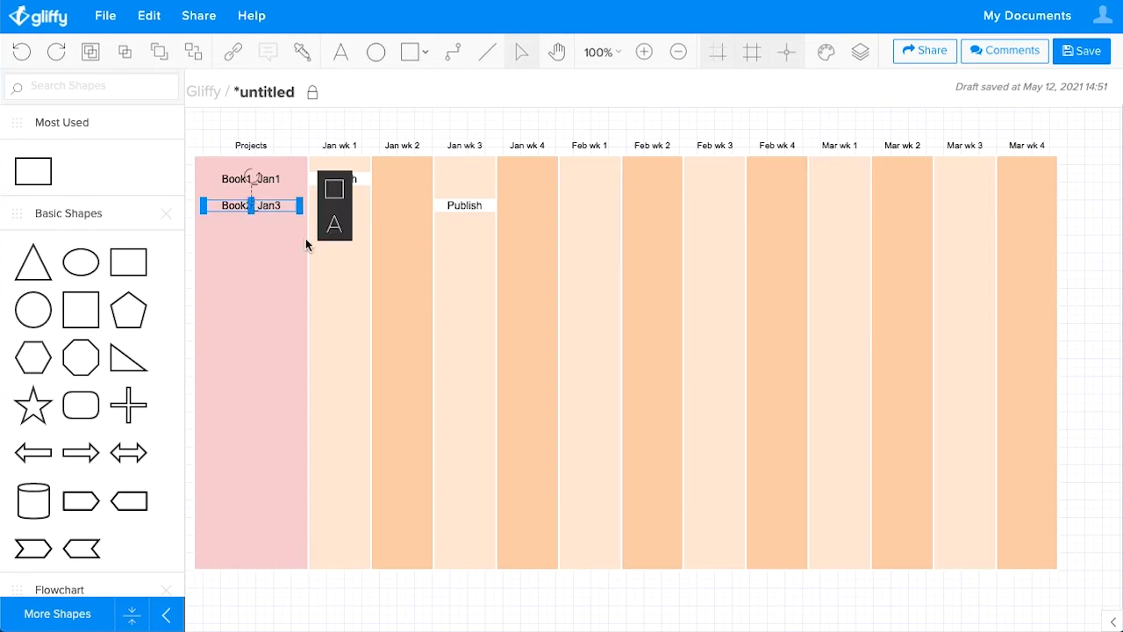
left_click(478, 110)
Copy the Book2_Jan3 "Publish" bar to "Jan wk 2" in the same row and relabel the copy "Produce".
left_click(463, 207)
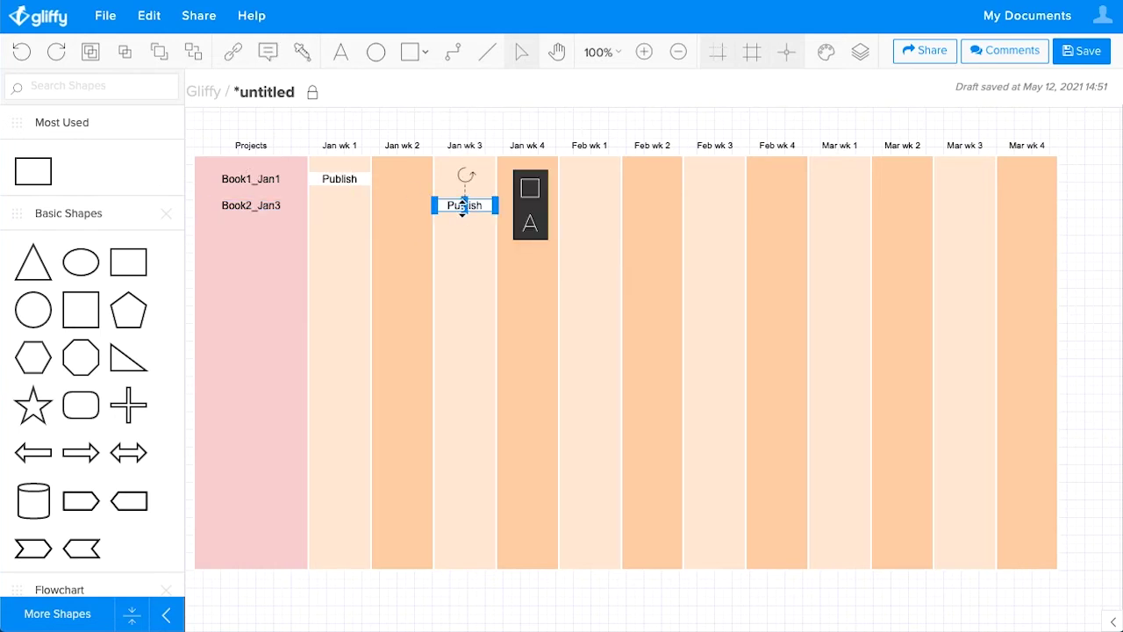
left_click_drag(462, 207, 391, 207)
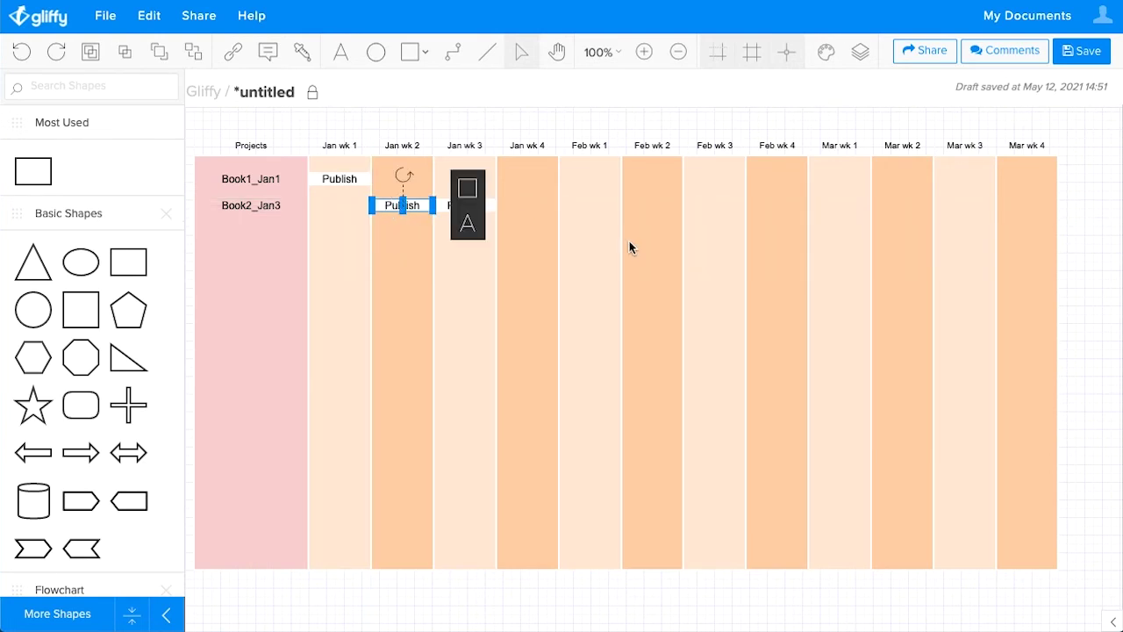
type("Produce")
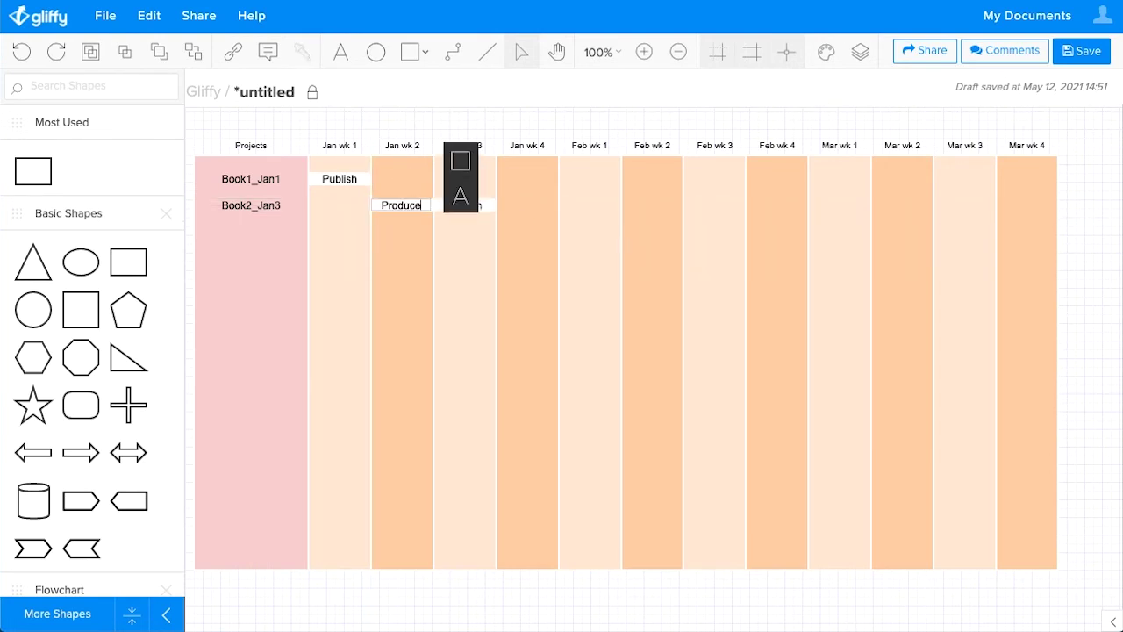
left_click(541, 127)
Copy the "Produce" bar to "Jan wk 1" in the same row and relabel the copy "Concept".
left_click(397, 207)
key("ctrl+c")
key("ctrl+v")
left_click_drag(420, 213, 346, 205)
double_click(346, 205)
type("Concept")
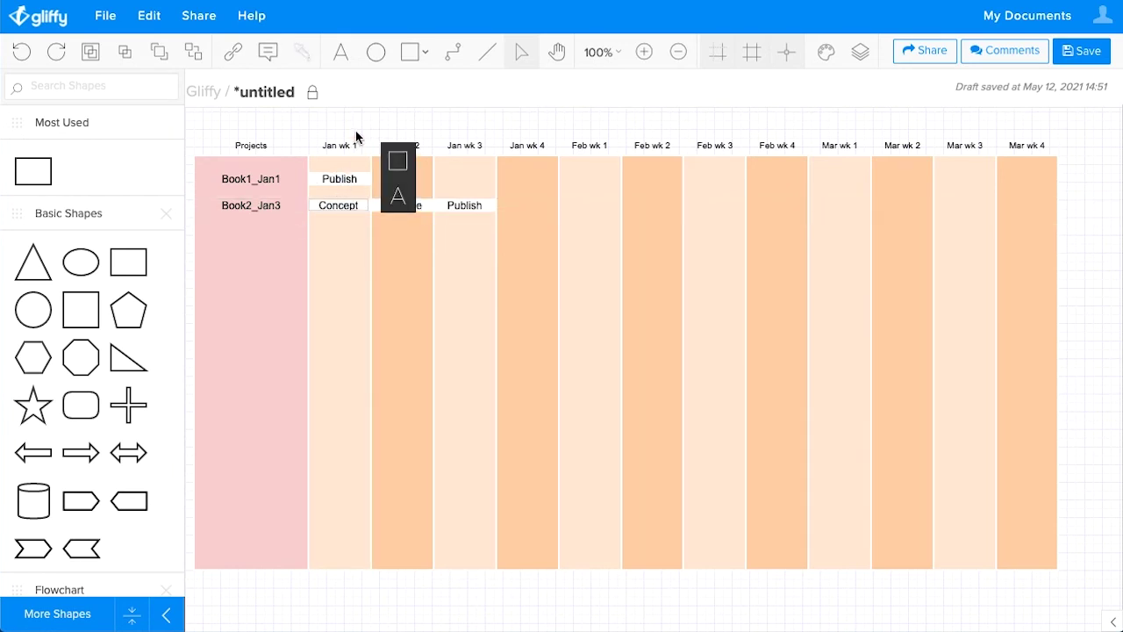
left_click(355, 134)
Fill the "Concept" bar with the lightest green.
left_click(357, 205)
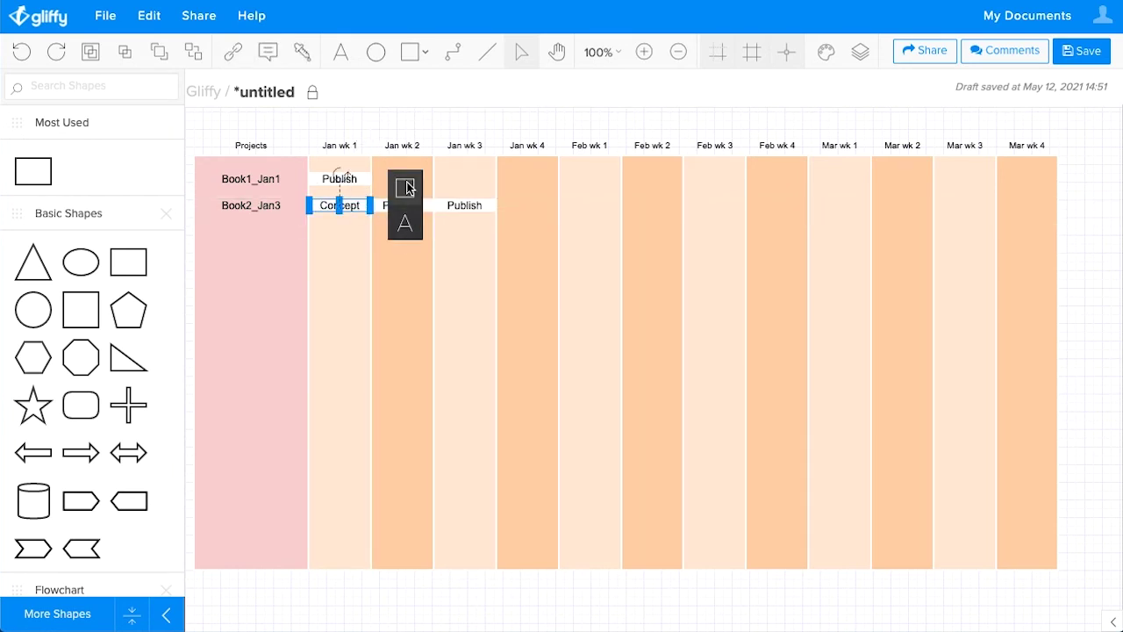
left_click(405, 187)
left_click(458, 204)
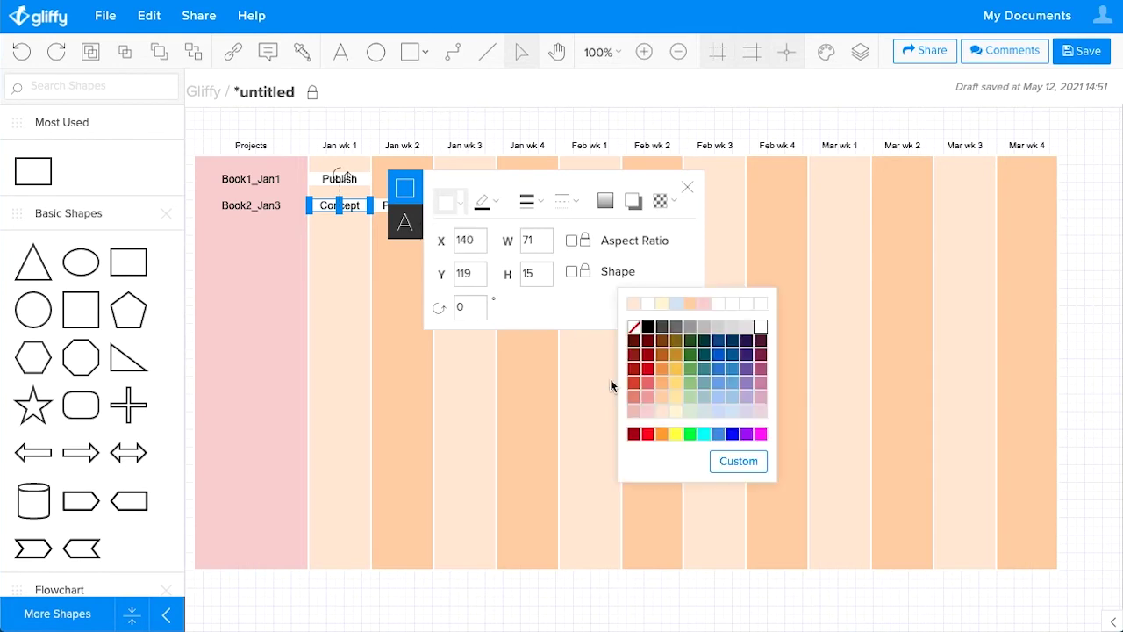
left_click(689, 383)
left_click(458, 203)
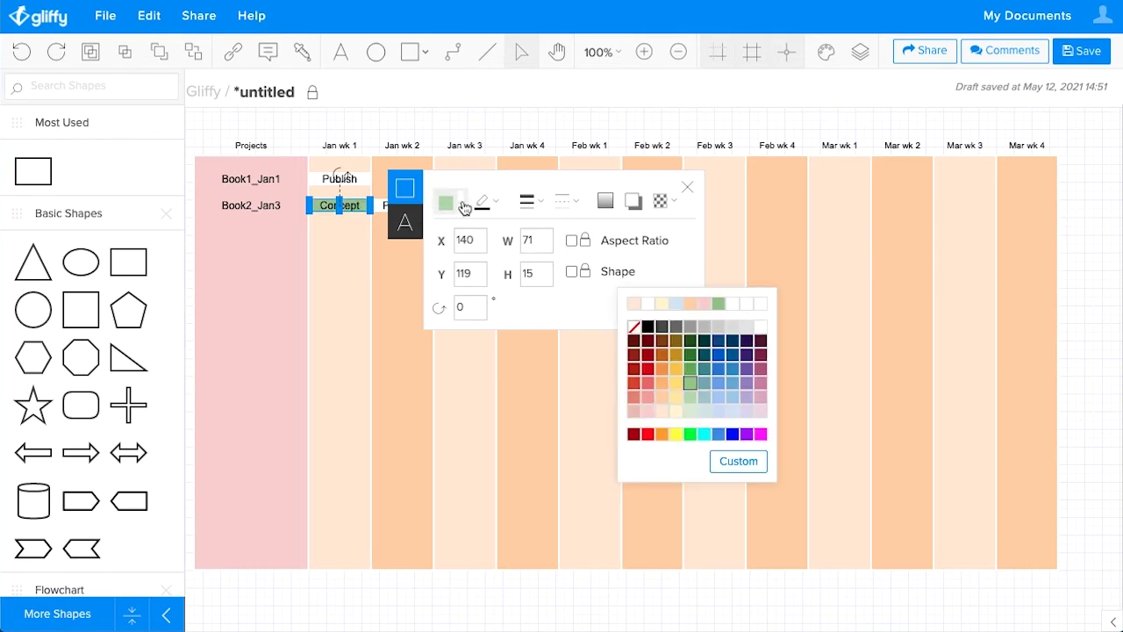
left_click(689, 411)
left_click(498, 122)
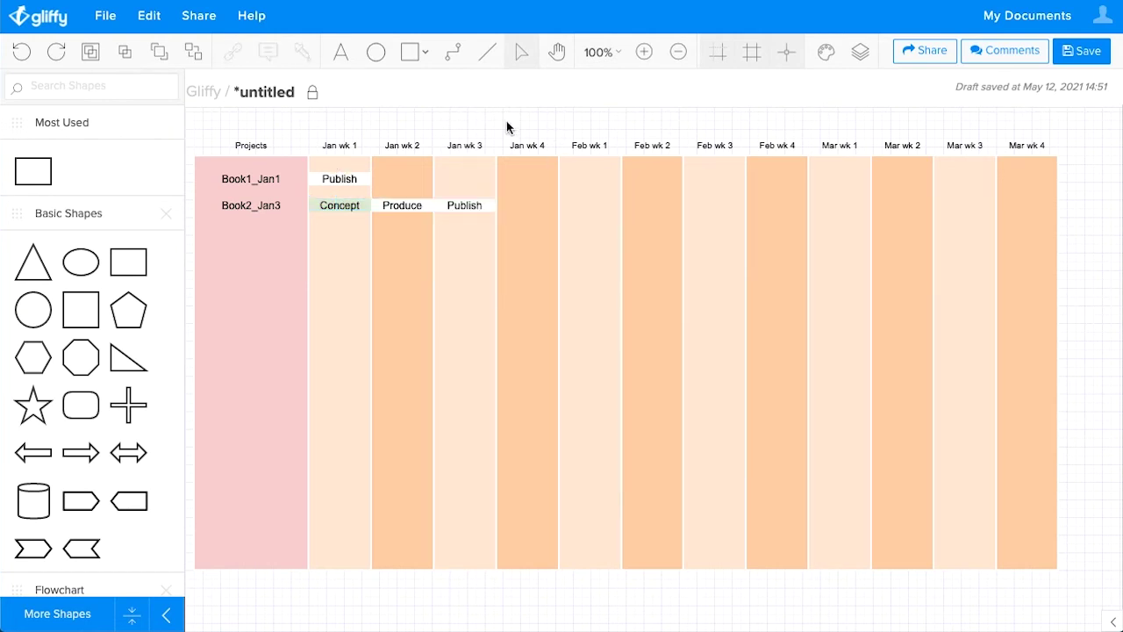
Fill the "Produce" bar with a slightly darker light green and the Book2_Jan3 "Publish" bar with medium green.
left_click(393, 204)
left_click(554, 204)
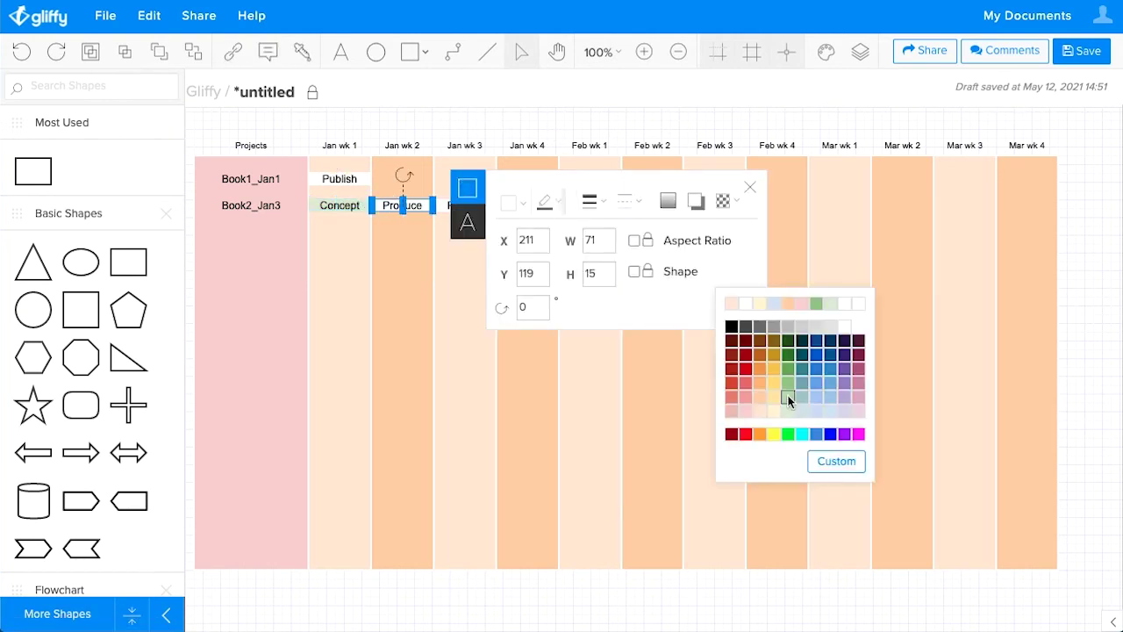
left_click(509, 202)
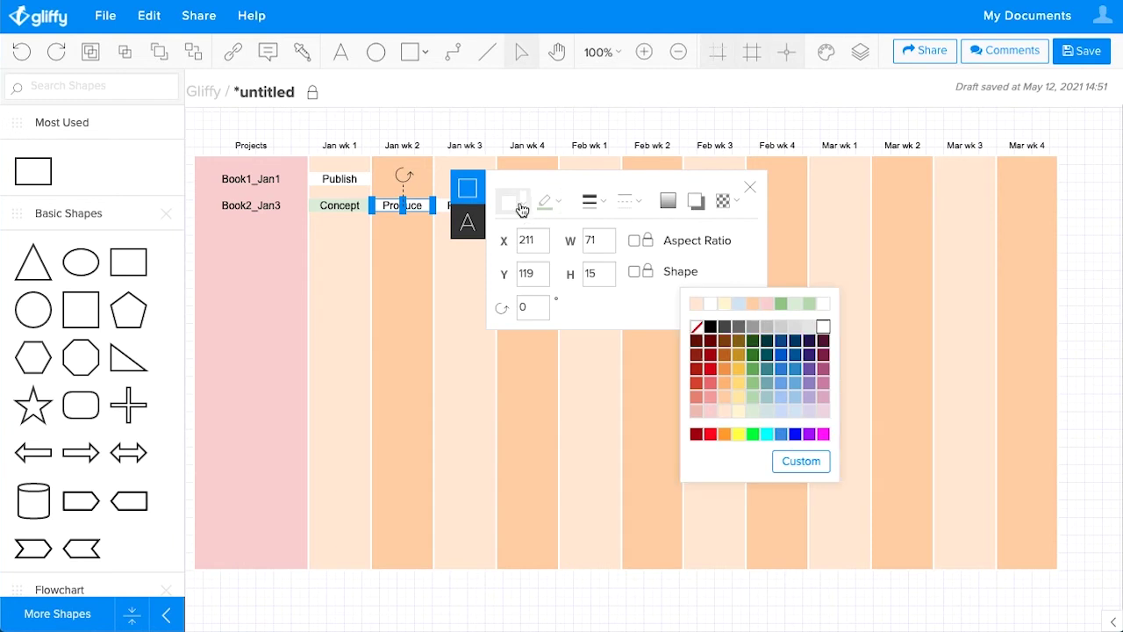
left_click(780, 304)
left_click(464, 205)
left_click(571, 203)
left_click(817, 370)
left_click(704, 112)
Duplicate the "Book2_Jan3" label directly below it in the "Projects" column and change its text to "Book3_Feb3".
left_click(263, 205)
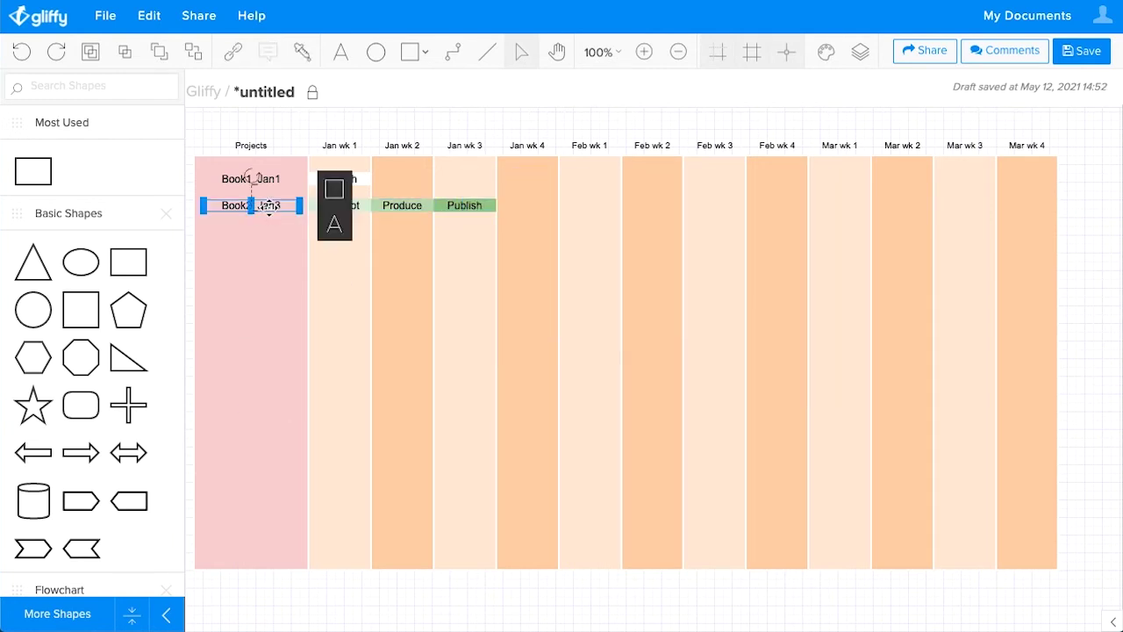
left_click_drag(268, 207, 265, 232)
double_click(253, 232)
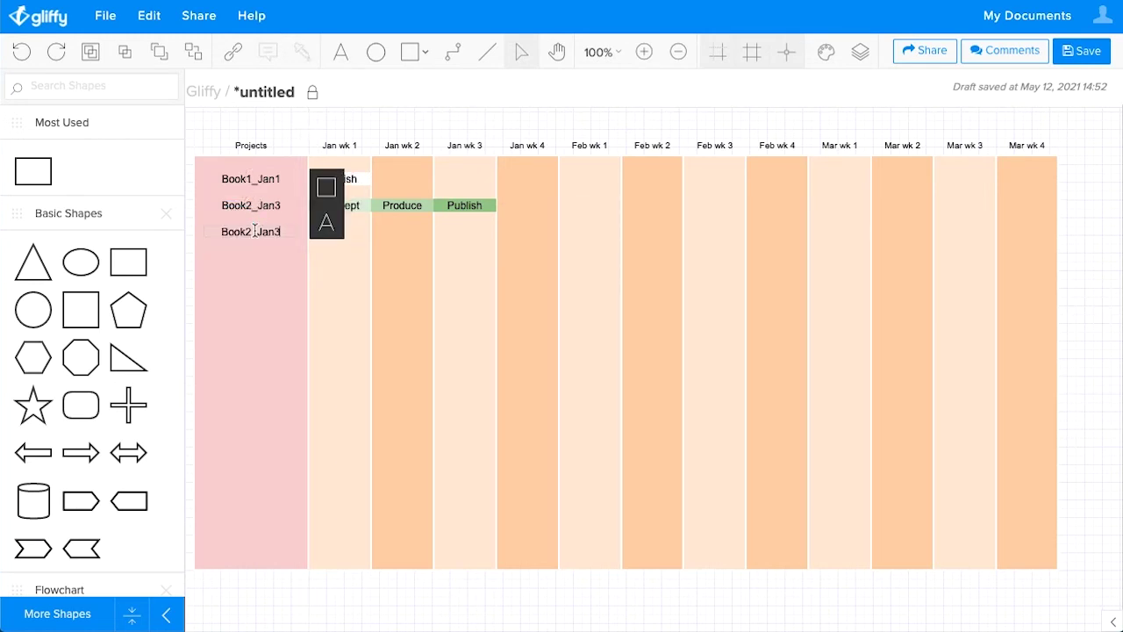
key("BackSpace")
type("3")
key("Delete")
key("Delete")
key("Delete")
key("Delete")
key("Delete")
type("Feb3")
left_click(385, 112)
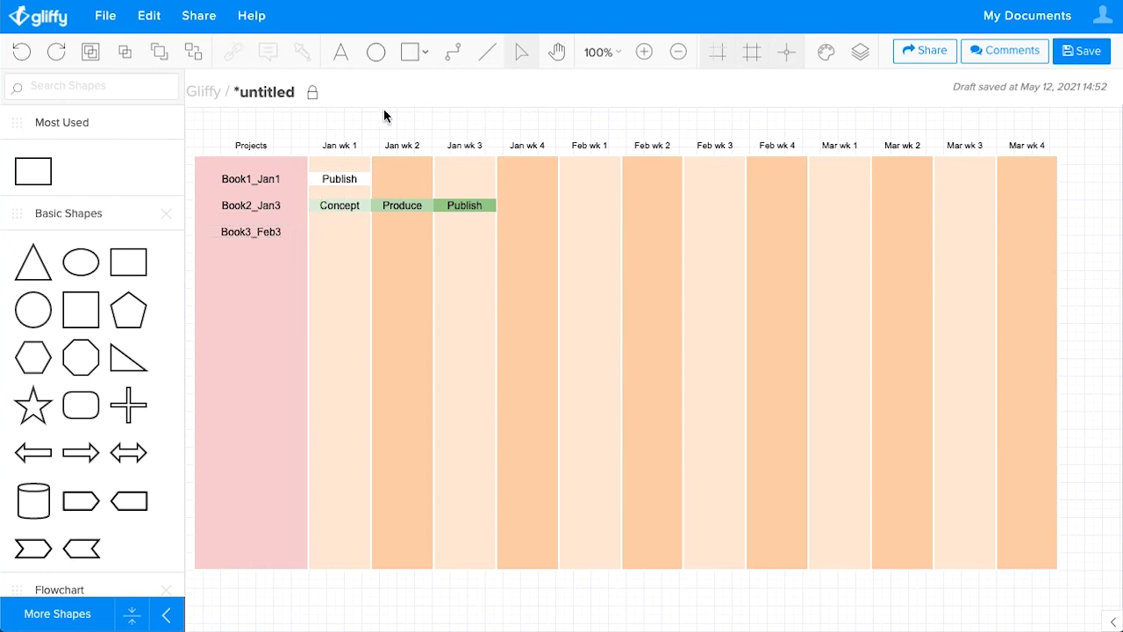
Copy the Book2_Jan3 "Concept", "Produce" and "Publish" bars together into the Book3_Feb3 row, spanning Feb wk 1 to Feb wk 3.
left_click(339, 207)
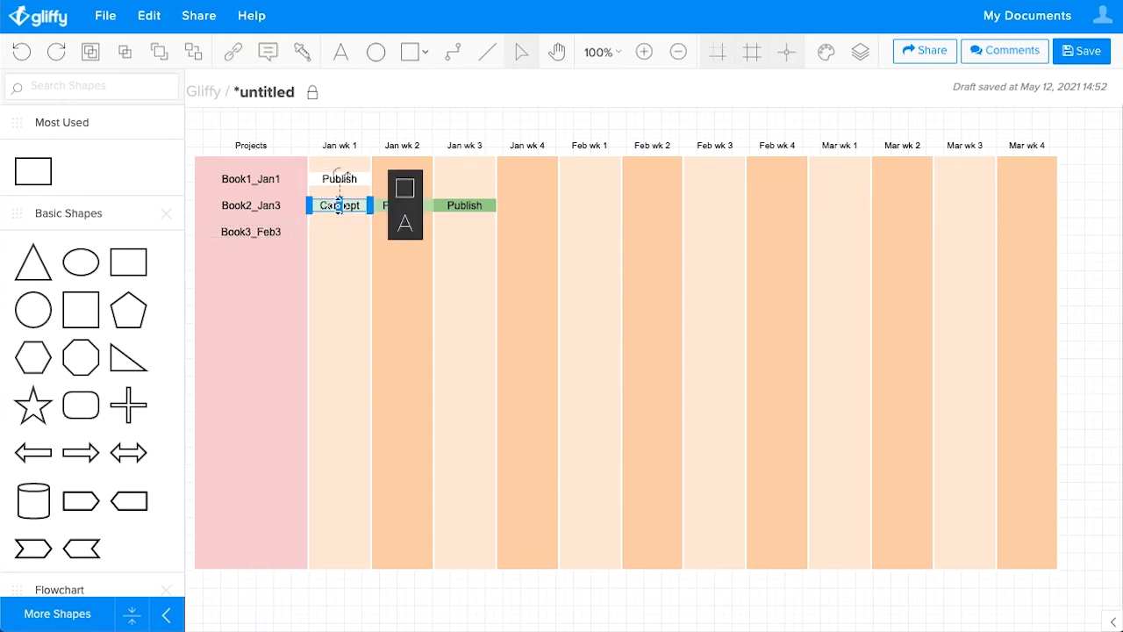
left_click(423, 209, "shift")
left_click(494, 209, "shift")
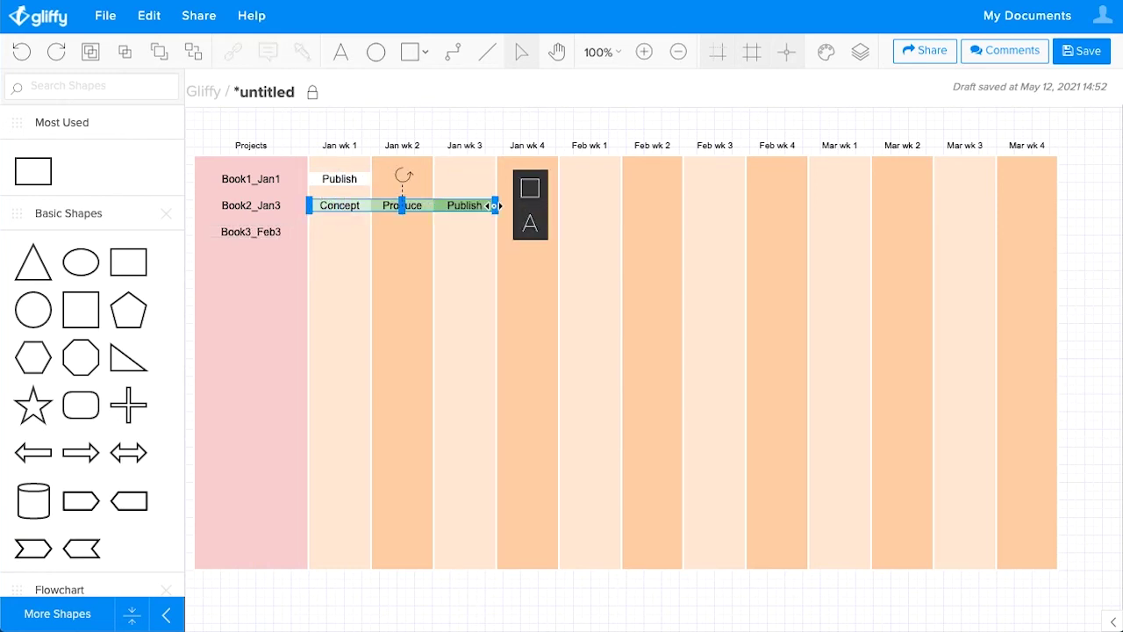
left_click_drag(433, 205, 685, 233)
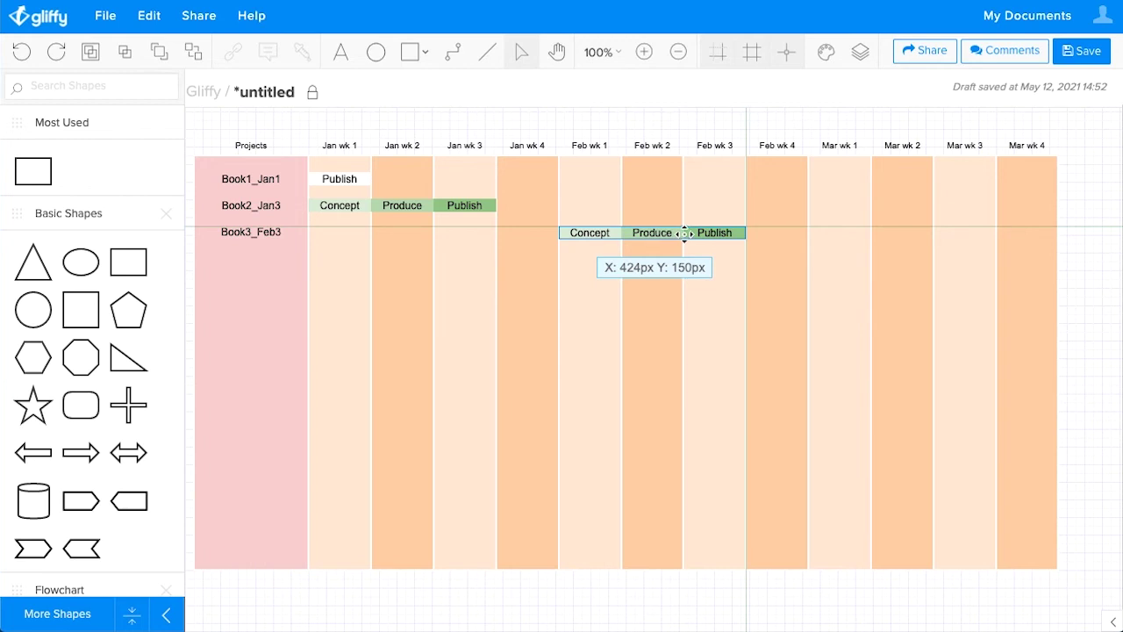
left_click_drag(684, 233, 685, 233)
left_click_drag(684, 233, 684, 233)
left_click_drag(684, 233, 684, 233)
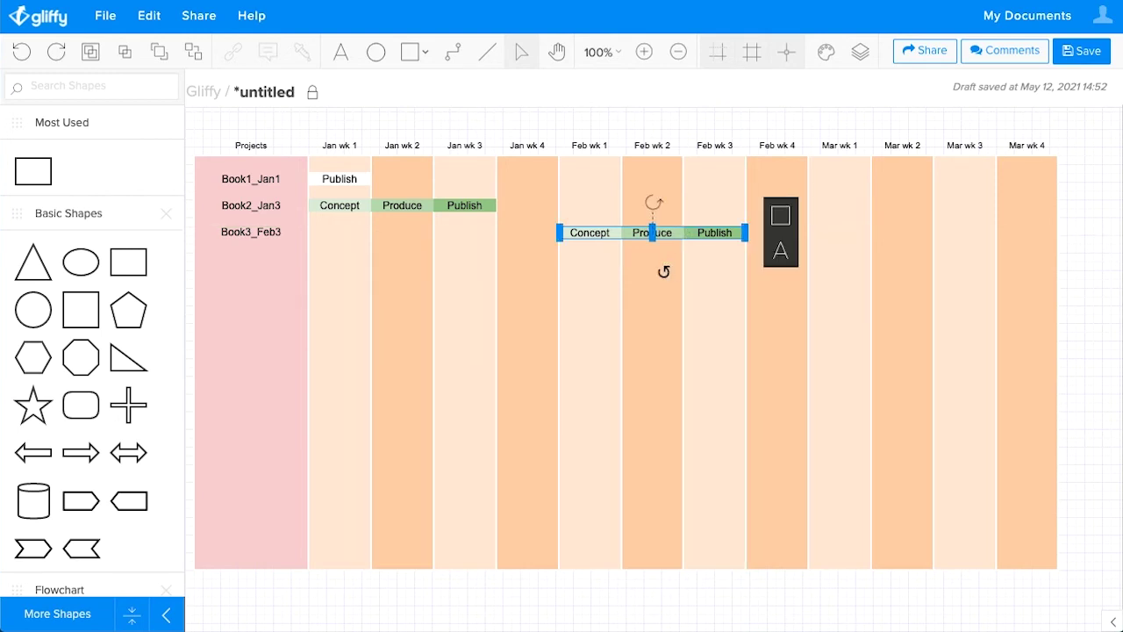
left_click(669, 126)
Duplicate the "Book3_Feb3" label directly below it in the "Projects" column.
left_click(285, 237)
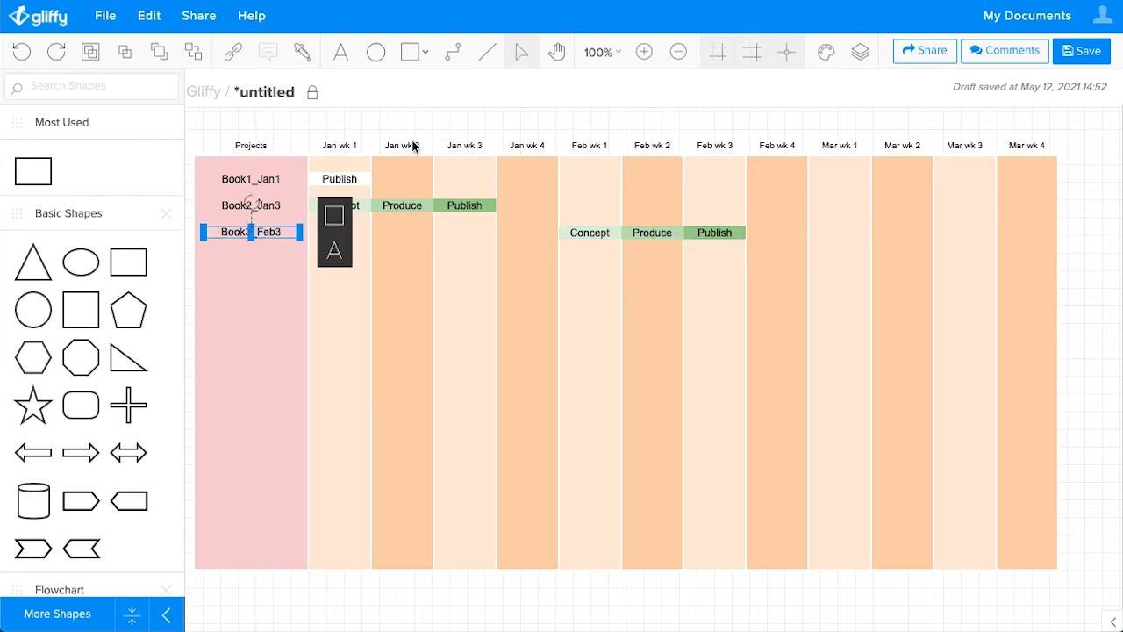
left_click(520, 129)
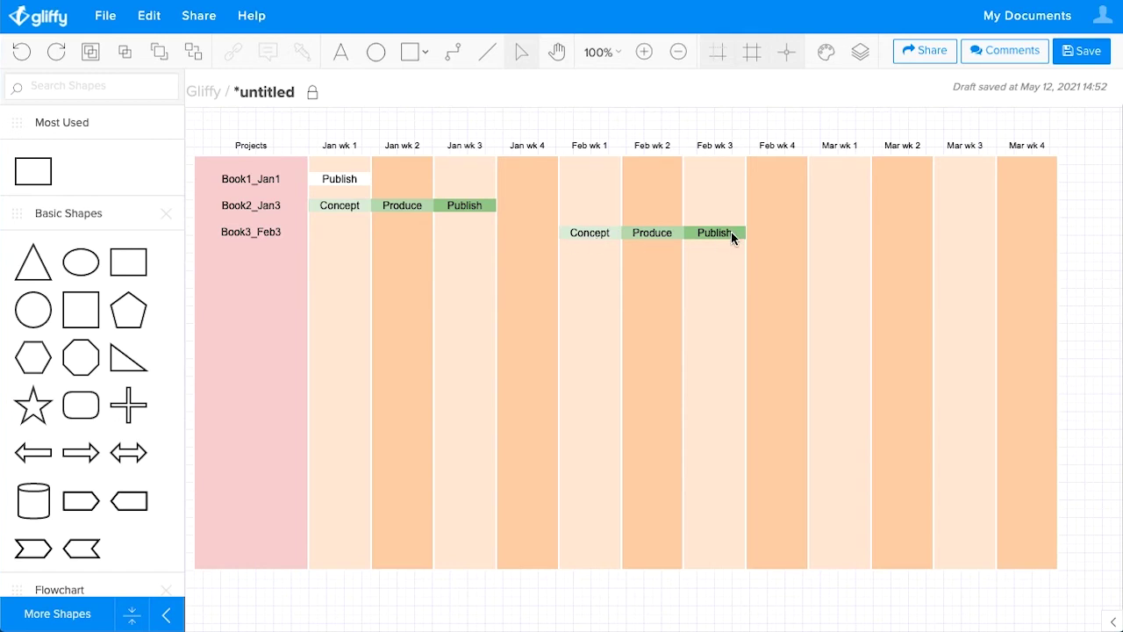
left_click(253, 235)
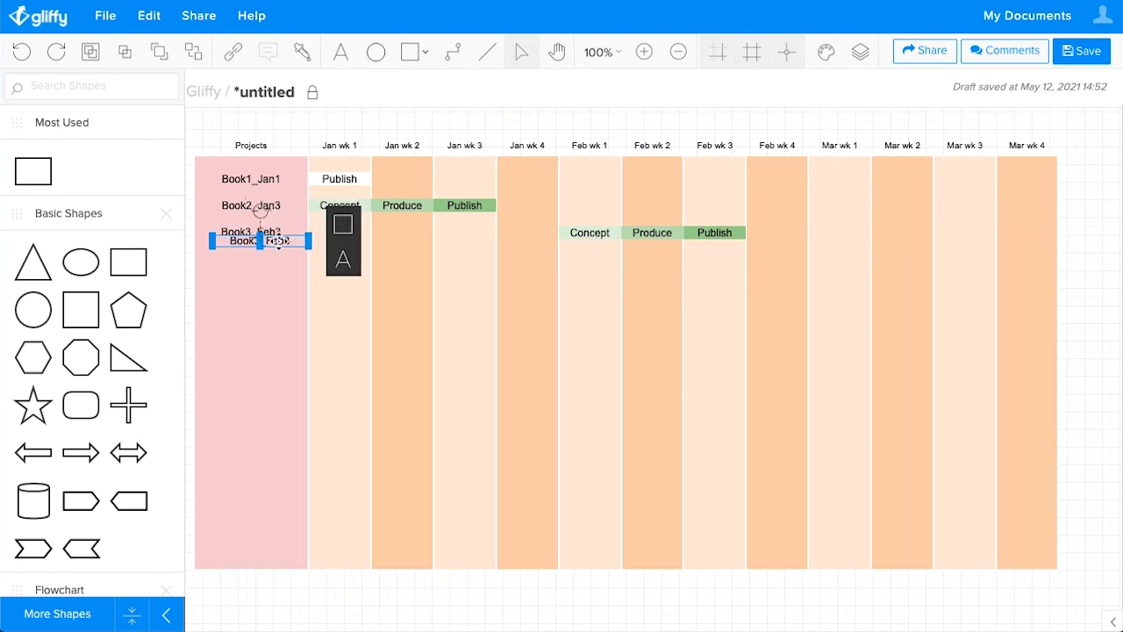
left_click_drag(261, 233, 265, 259)
Change the text of the lowest label in the "Projects" column to "Book4_Mar1".
double_click(252, 259)
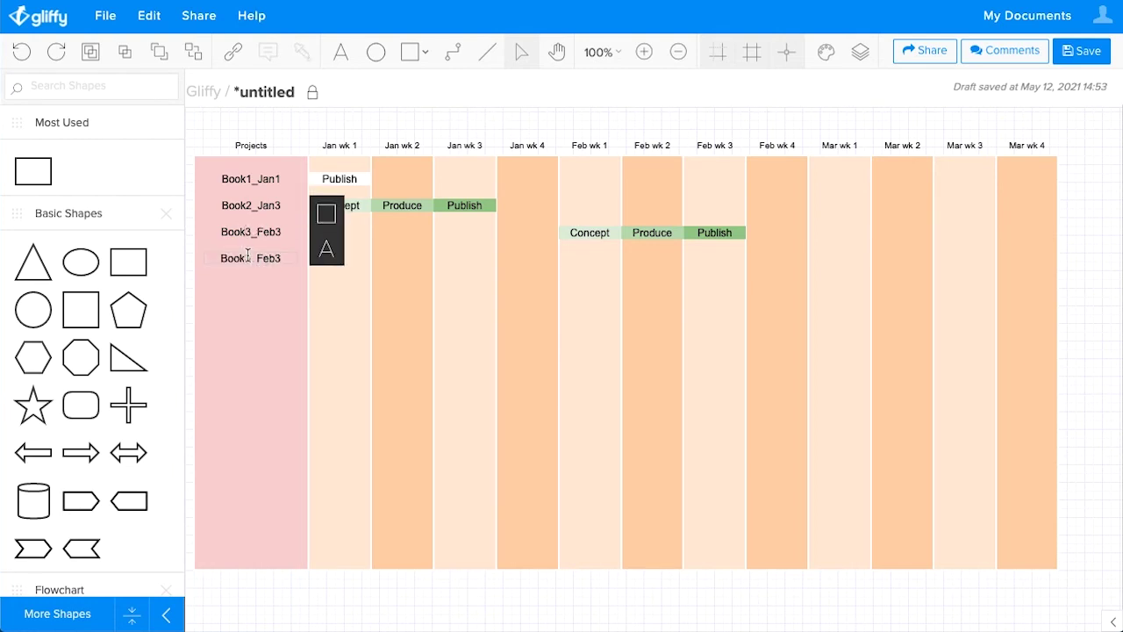
left_click(249, 258)
key("BackSpace")
type("4")
left_click(288, 251)
left_click(276, 258)
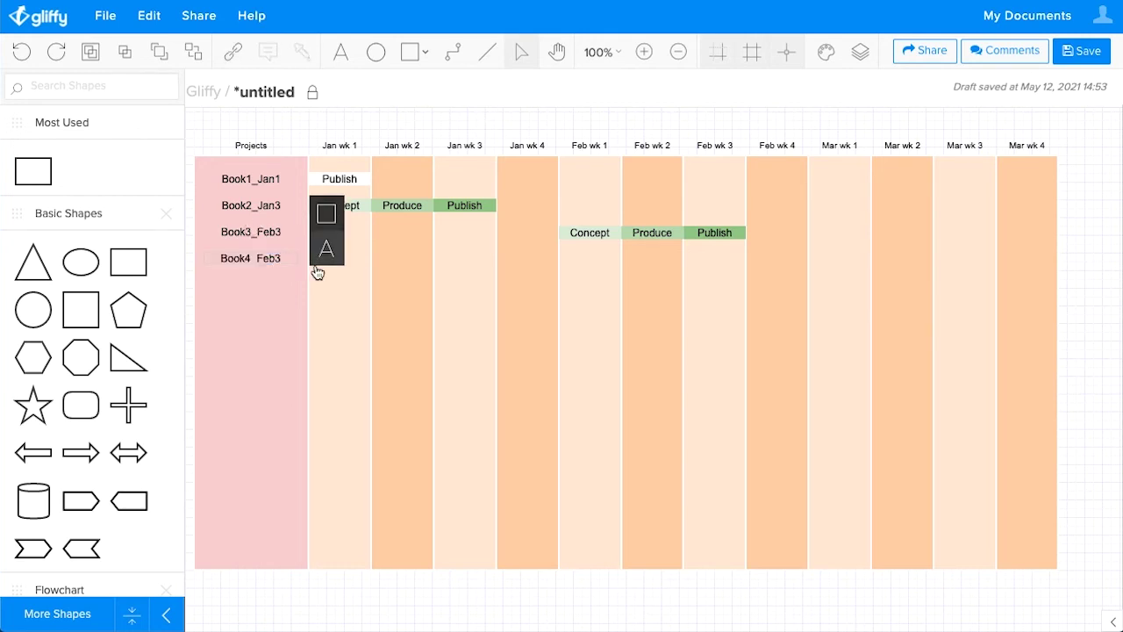
key("BackSpace")
key("BackSpace")
key("BackSpace")
key("BackSpace")
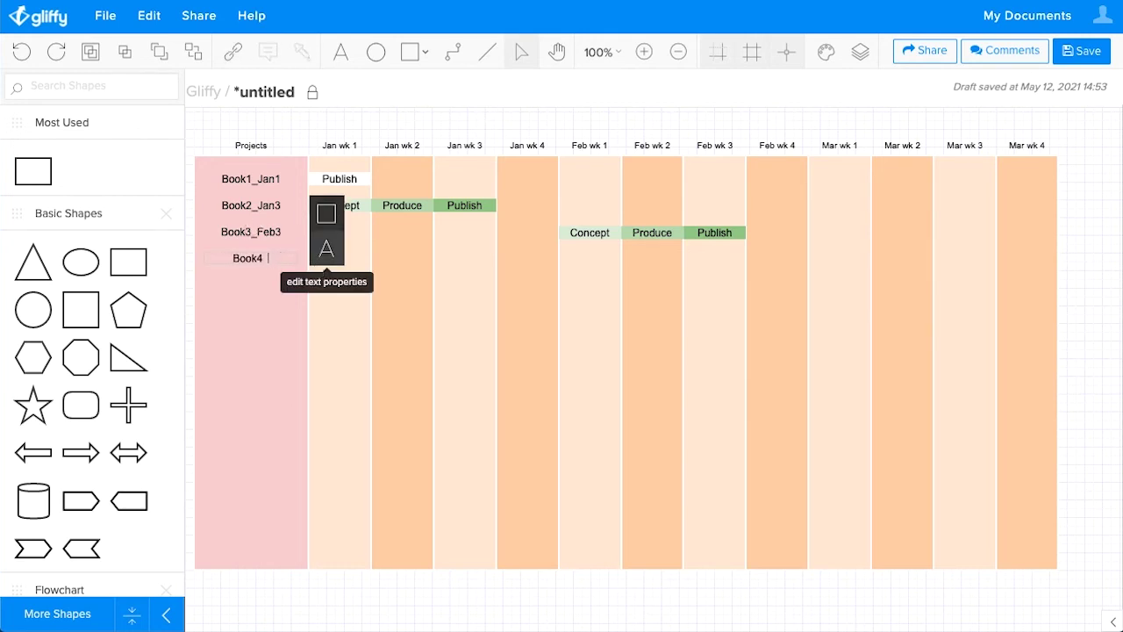
type("Mar1")
left_click(432, 122)
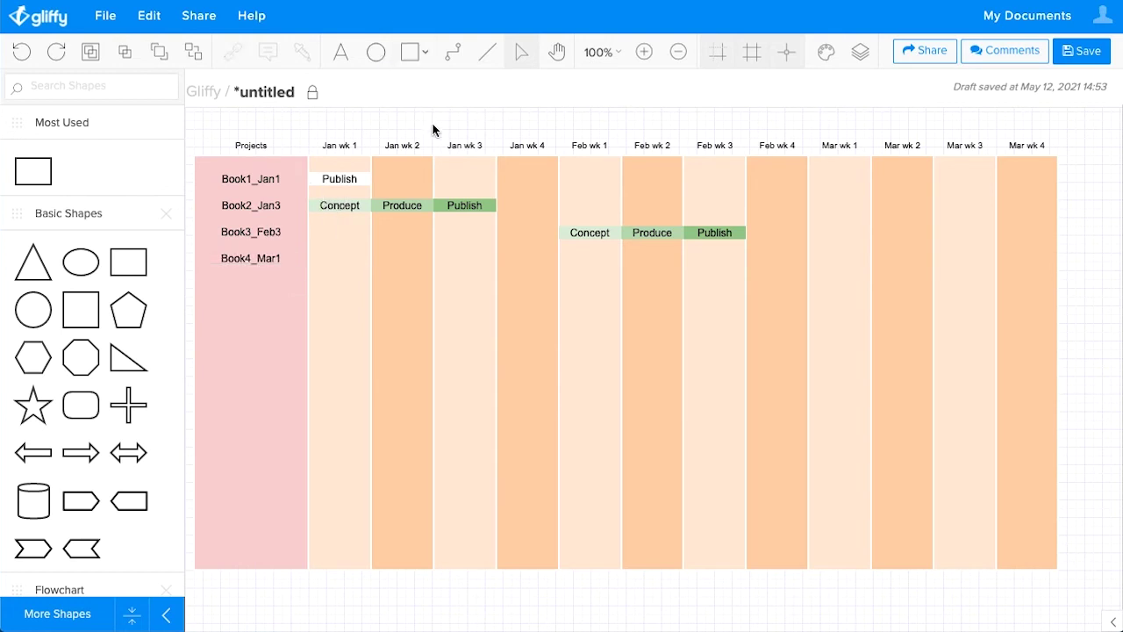
Duplicate the three Book3_Feb3 bars and place the copies in the Book4_Mar1 row, spanning Feb wk 3 to Mar wk 1.
left_click(616, 233)
left_click(677, 233, "shift")
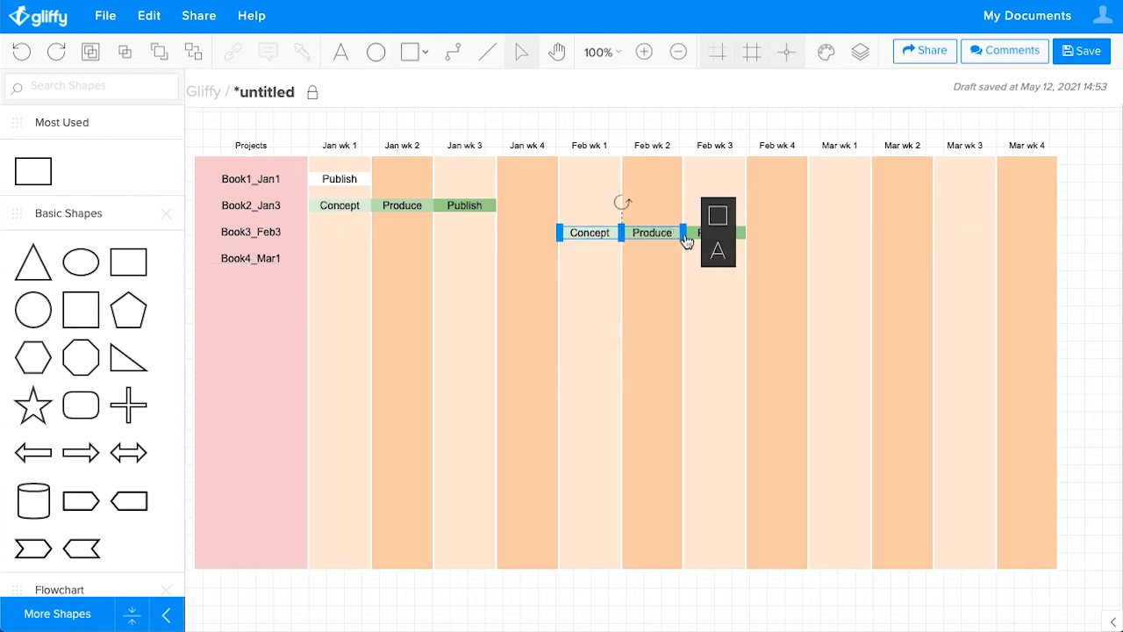
left_click(742, 232, "shift")
key("ctrl+d")
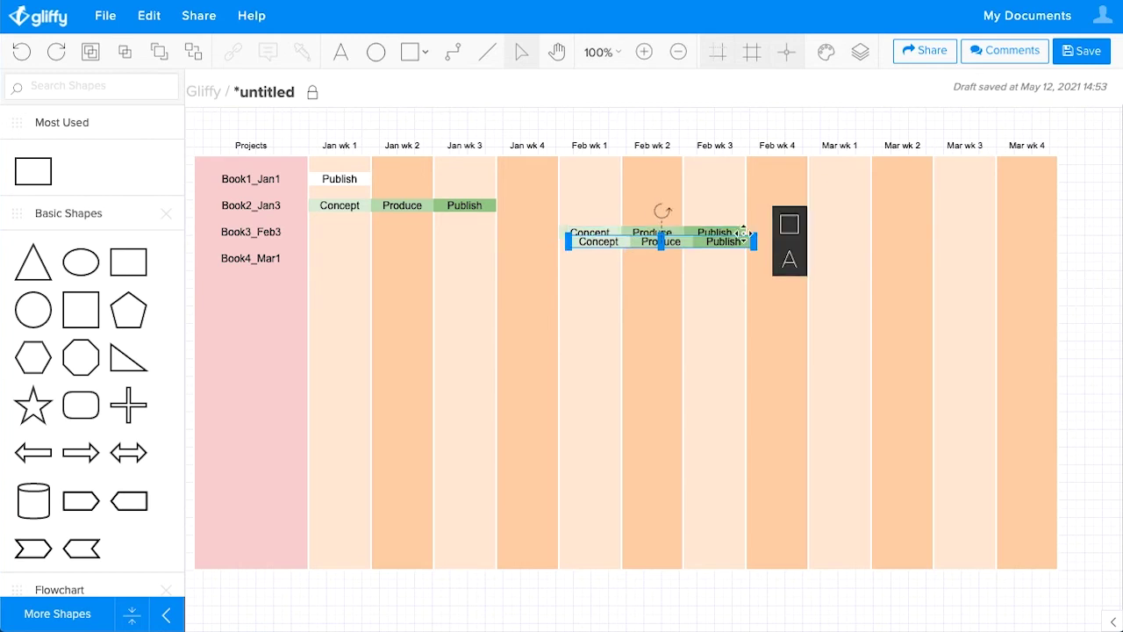
left_click_drag(743, 232, 839, 260)
left_click(807, 123)
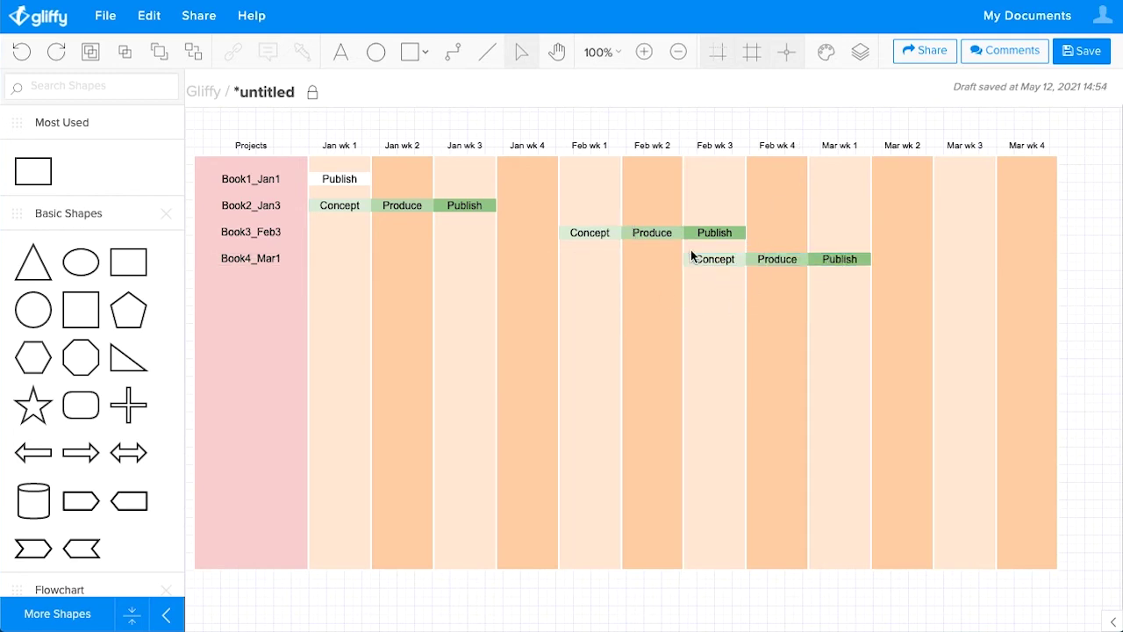
Duplicate the "Book4_Mar1" label directly below it and change the copy's text to "Book5_Mar3".
left_click(268, 259)
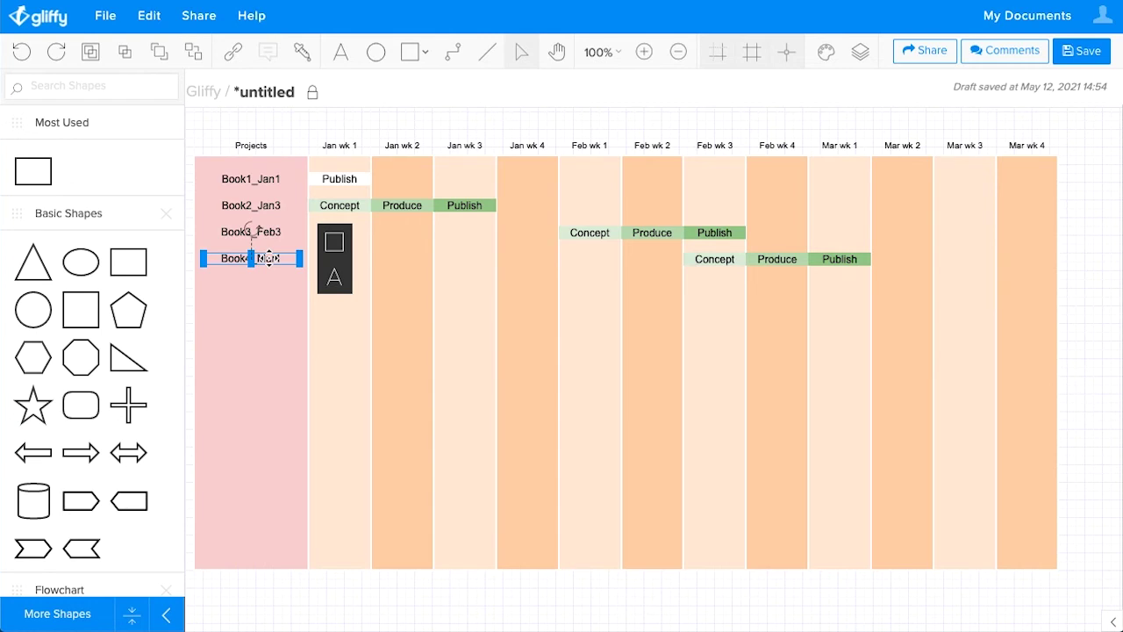
left_click_drag(269, 258, 270, 284)
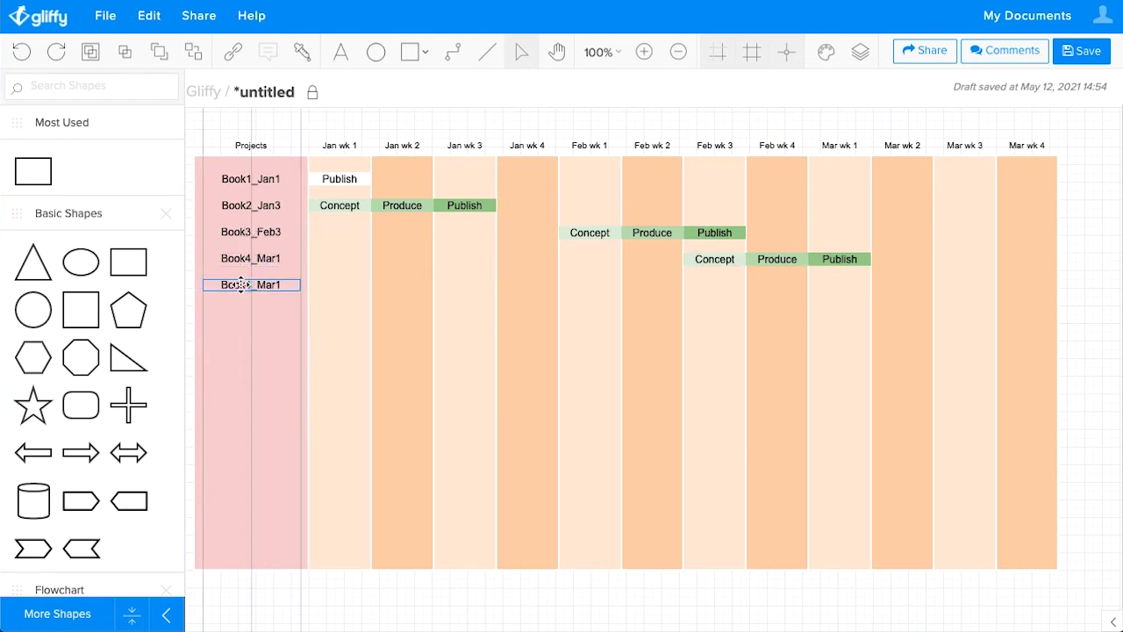
double_click(251, 284)
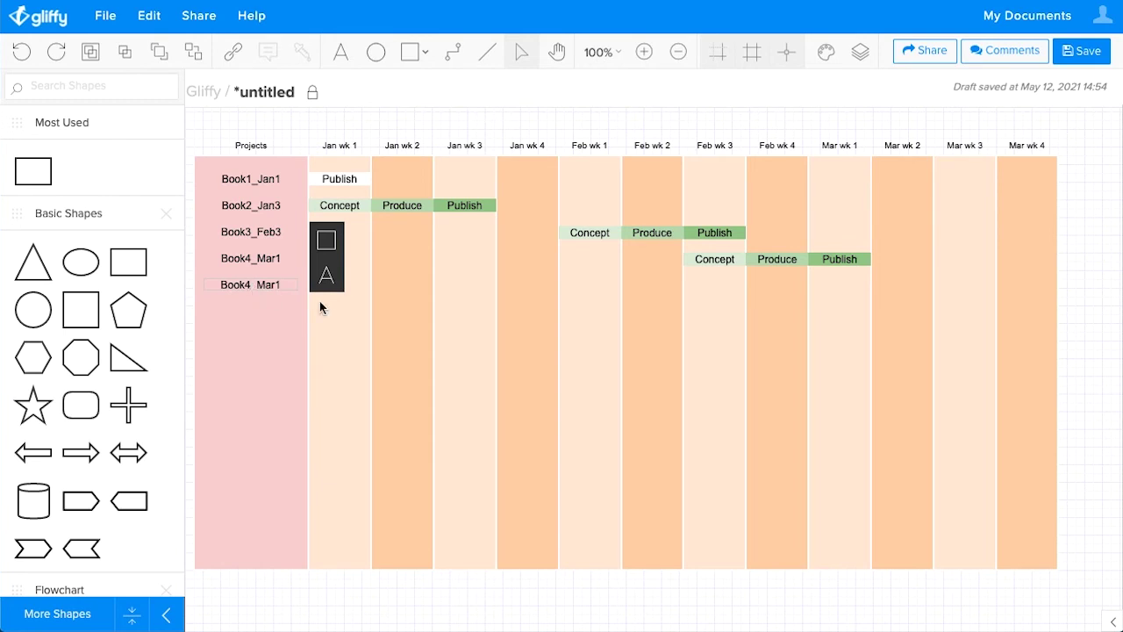
key("BackSpace")
type("5")
left_click_drag(282, 286, 276, 285)
type("3")
left_click(727, 112)
Copy the three Book4_Mar1 bars into the Book5_Mar3 row, spanning Mar wk 1 to Mar wk 3 and level with the label.
left_click(727, 256)
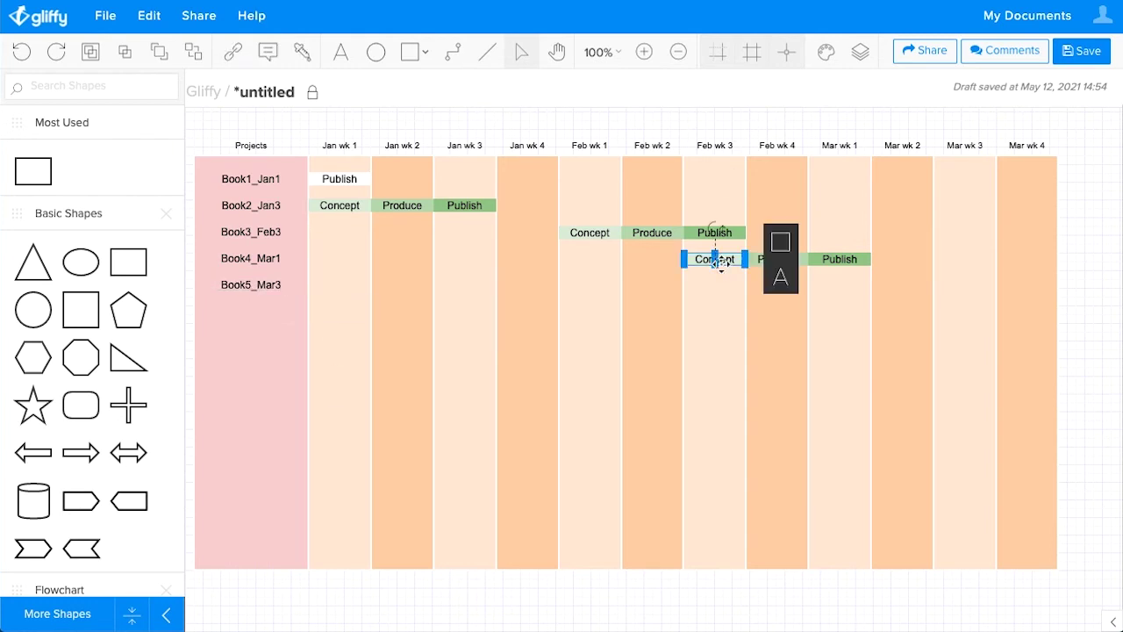
left_click(777, 259, "shift")
left_click(866, 258, "shift")
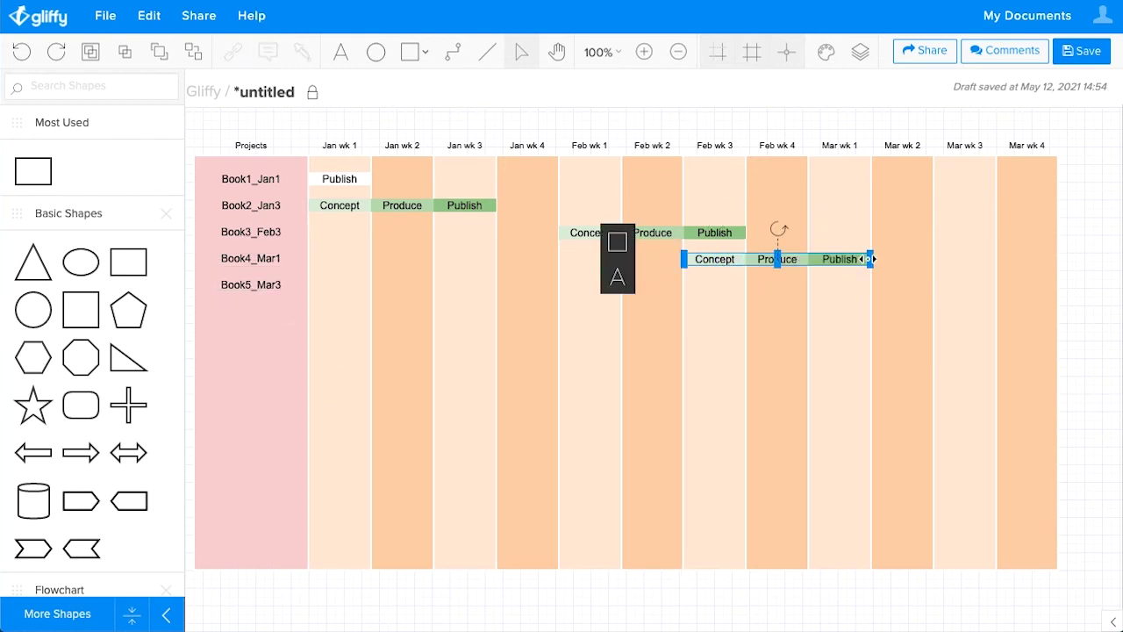
key("ctrl+c")
key("ctrl+v")
left_click_drag(849, 267, 958, 294)
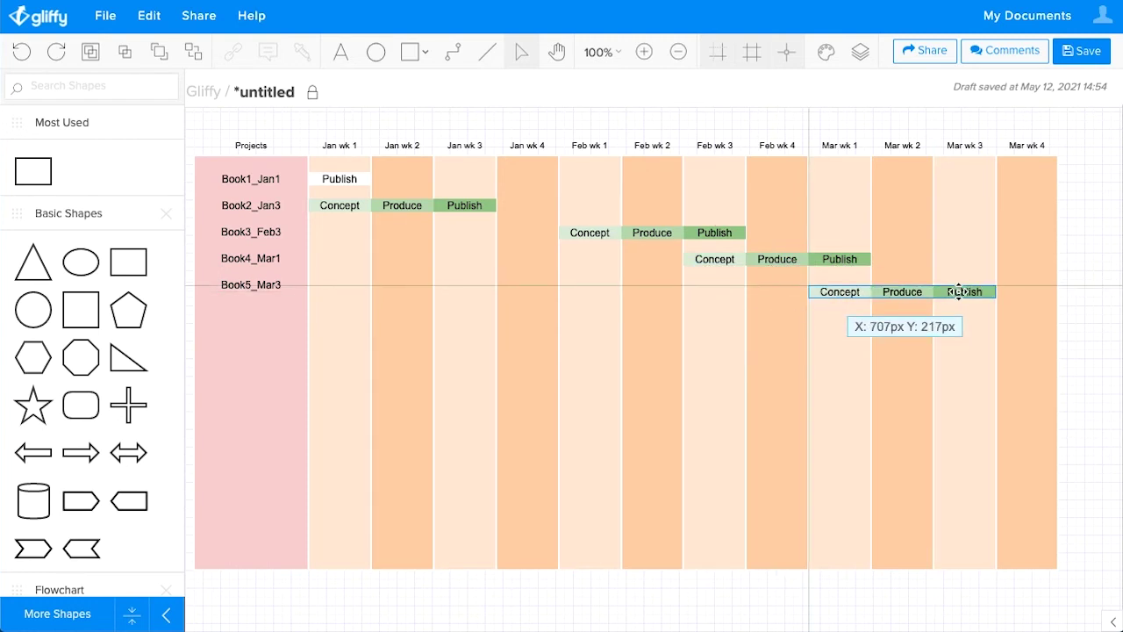
left_click_drag(957, 291, 958, 285)
left_click(912, 328)
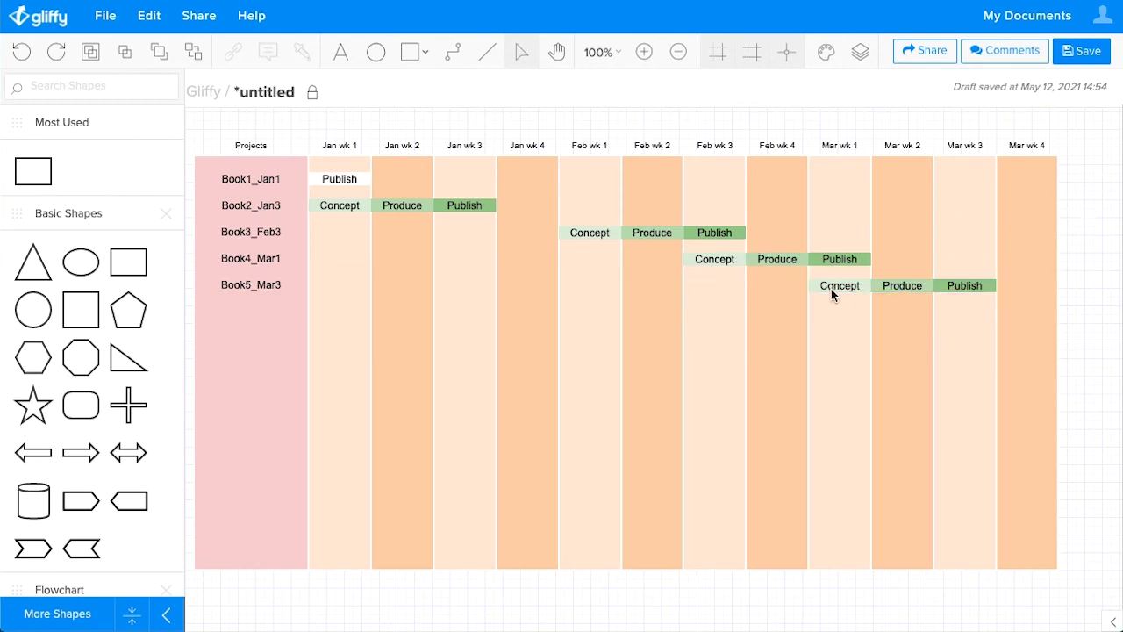
Move the Book5_Mar3 "Concept" bar out of its row and stretch the "Produce" bar back to the start of Feb wk 4.
left_click_drag(831, 286, 775, 353)
scroll(774, 351, "up", 5)
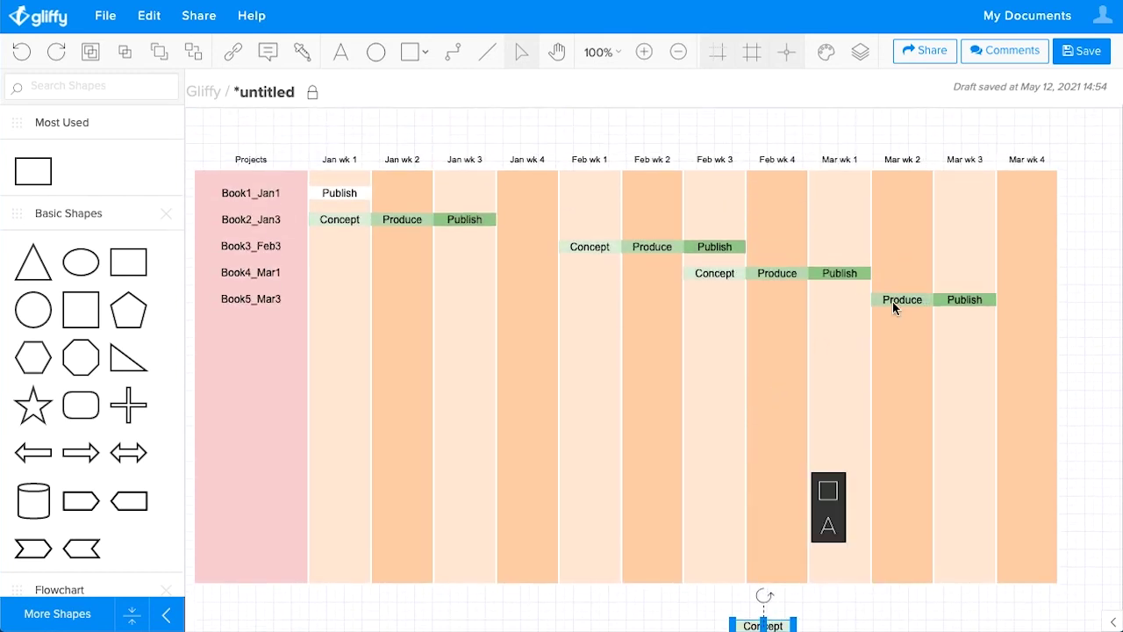
left_click(893, 304)
left_click_drag(871, 301, 744, 303)
Return the loose "Concept" bar to the Book5_Mar3 row in front of "Produce", spanning Feb wk 2 and Feb wk 3.
scroll(880, 454, "down", 1)
left_click(764, 580)
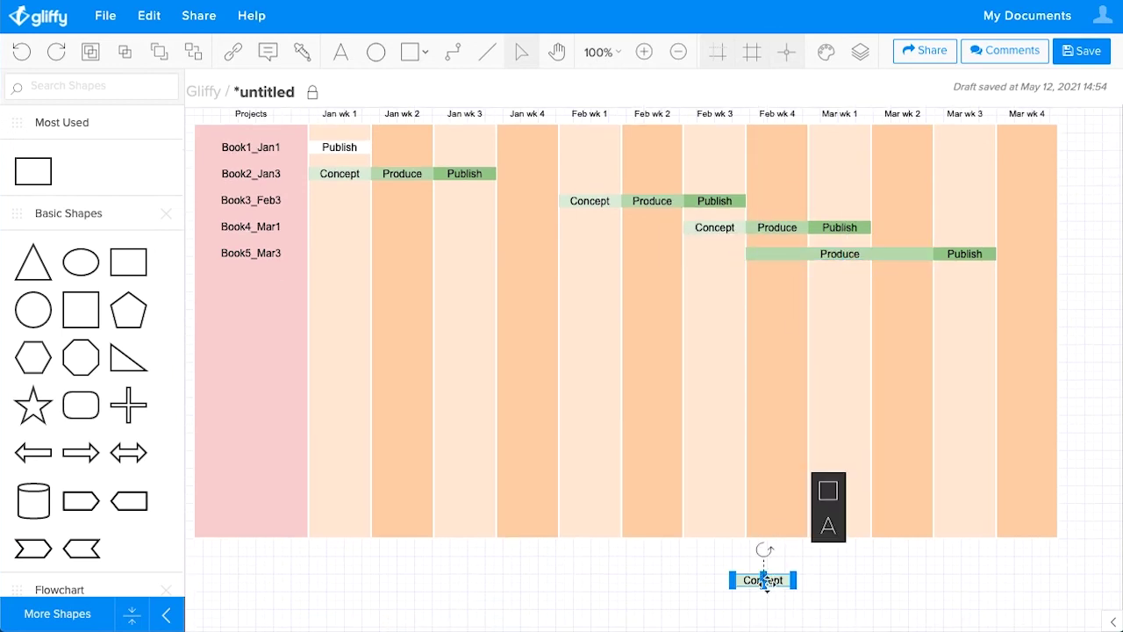
left_click_drag(764, 580, 620, 257)
left_click(659, 574)
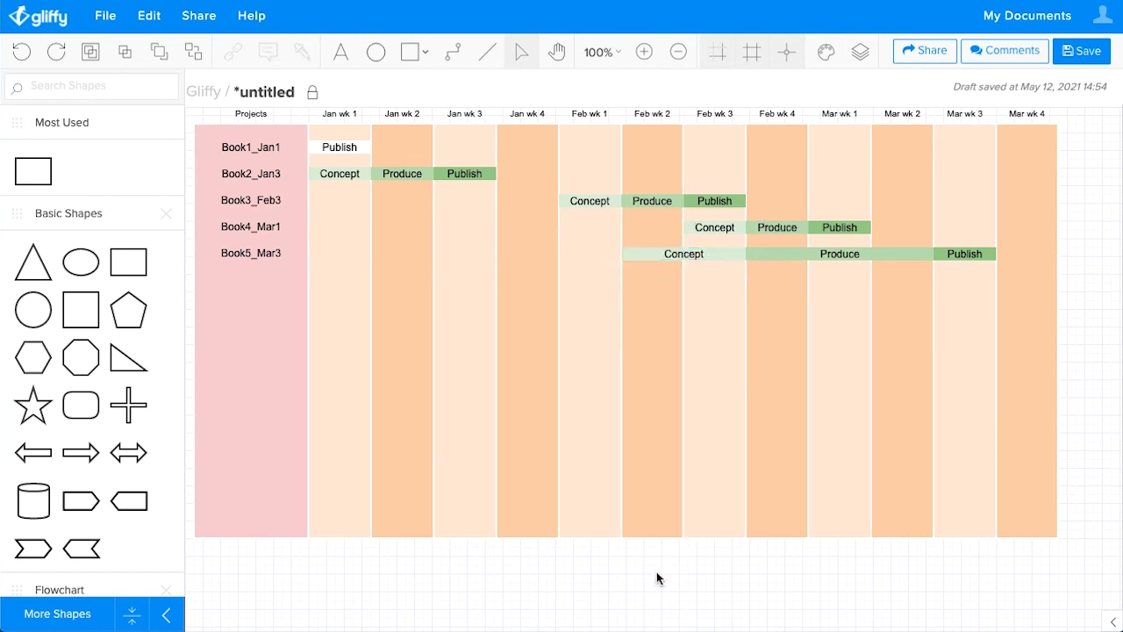
scroll(656, 571, "up", 1)
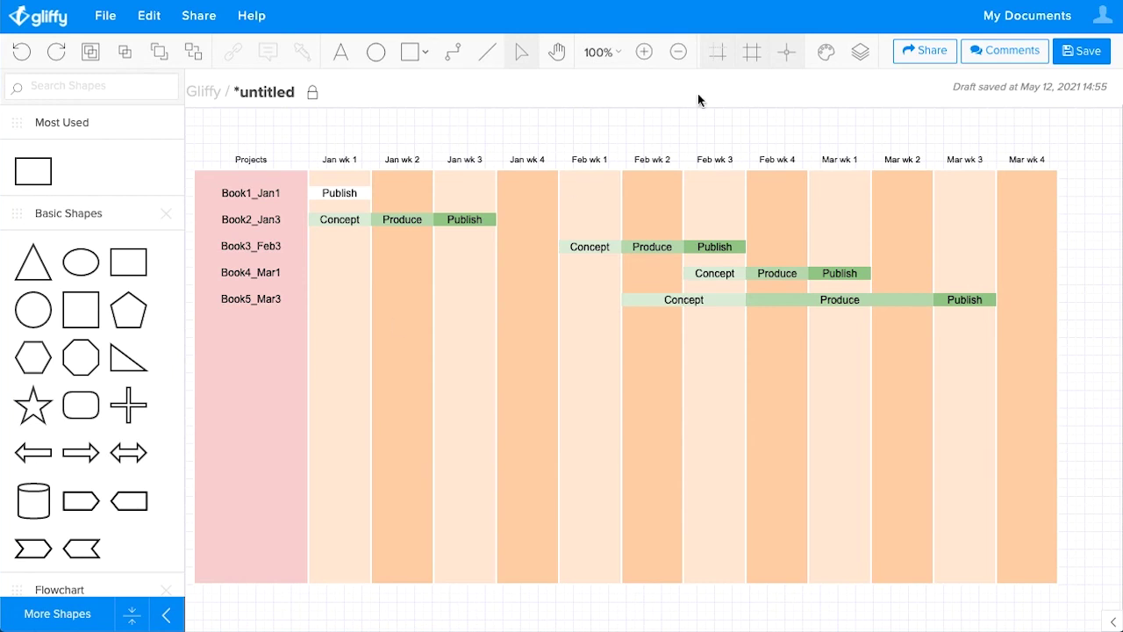
Make the timeline background layer the active layer and close the layer list.
left_click(860, 53)
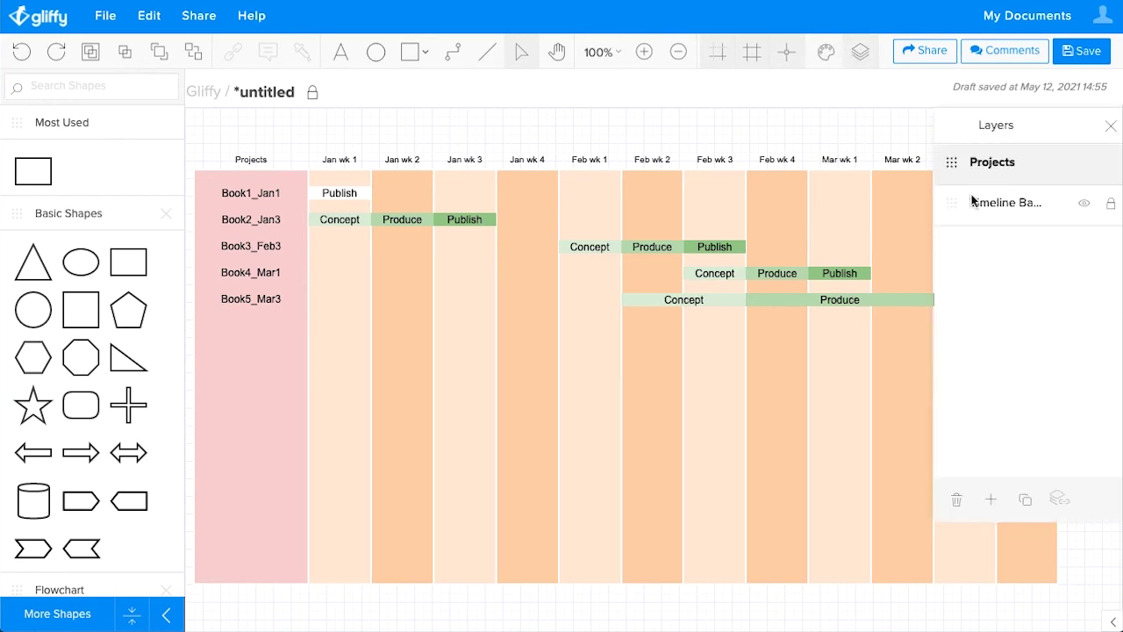
left_click(1012, 202)
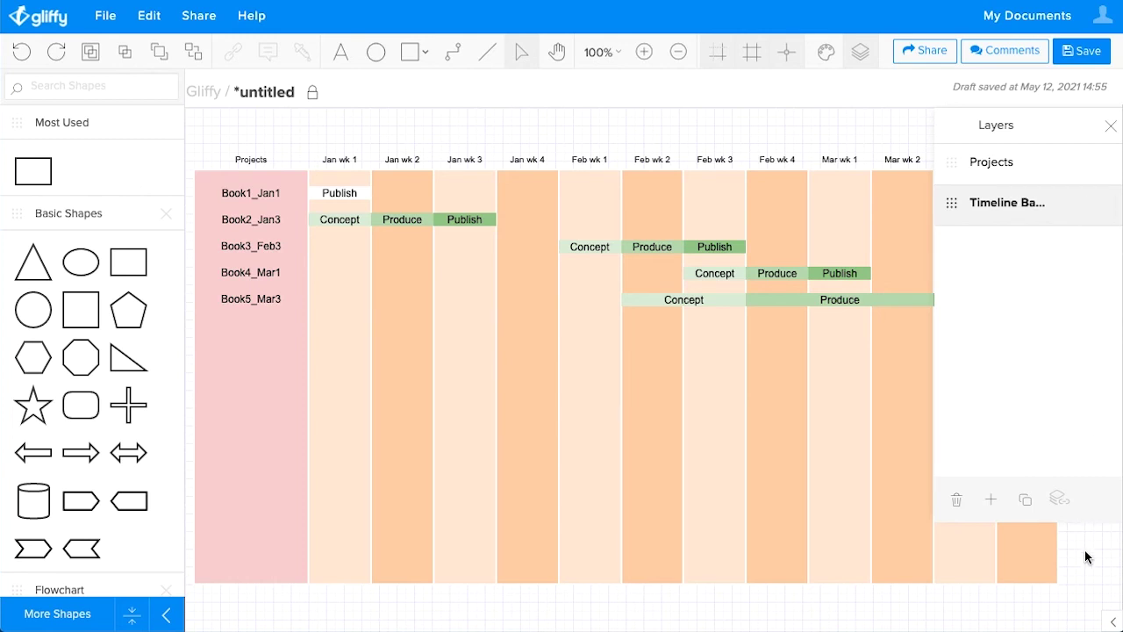
left_click(1084, 556)
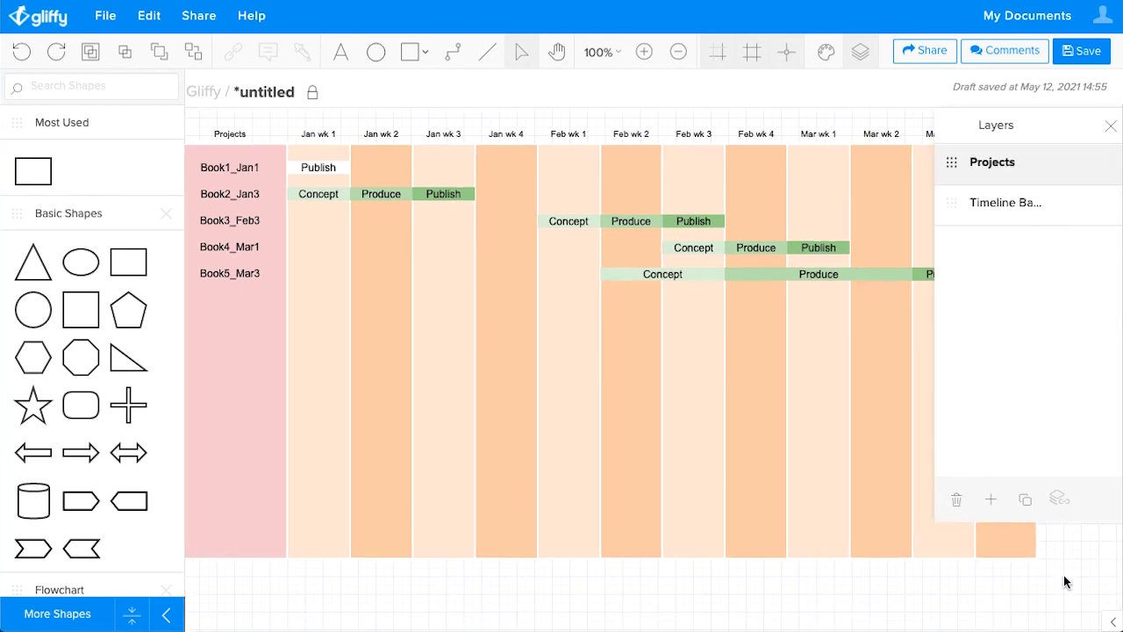
left_click(1111, 126)
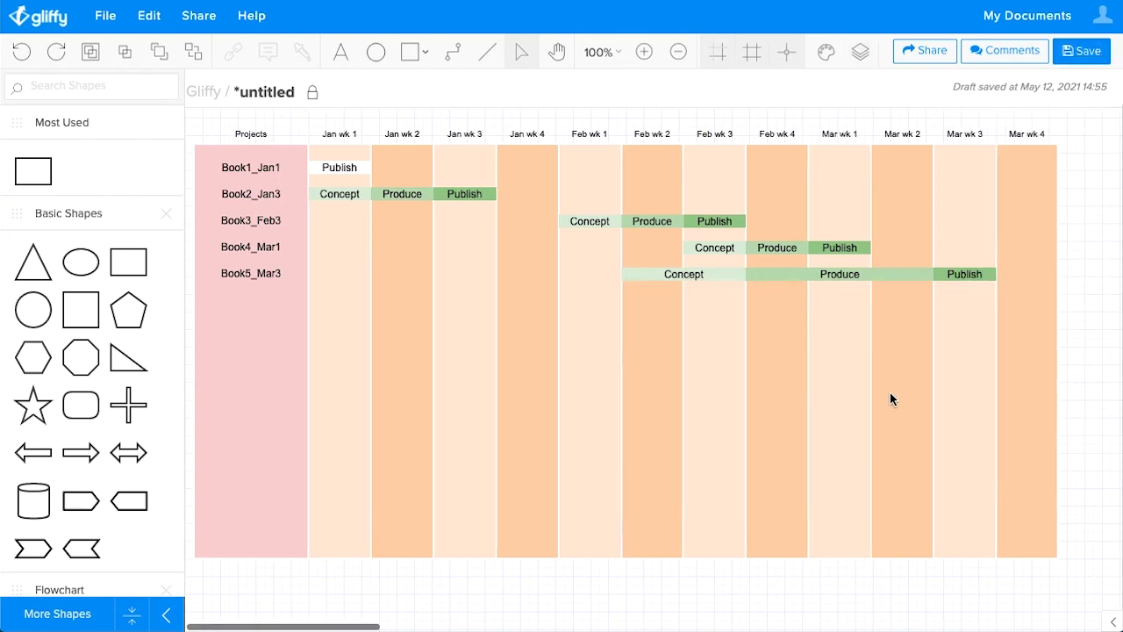
Shorten all the project and week columns together to a height of about 175 px, ending just below the Book5_Mar3 row.
left_click_drag(189, 111, 1070, 568)
left_click_drag(626, 556, 646, 300)
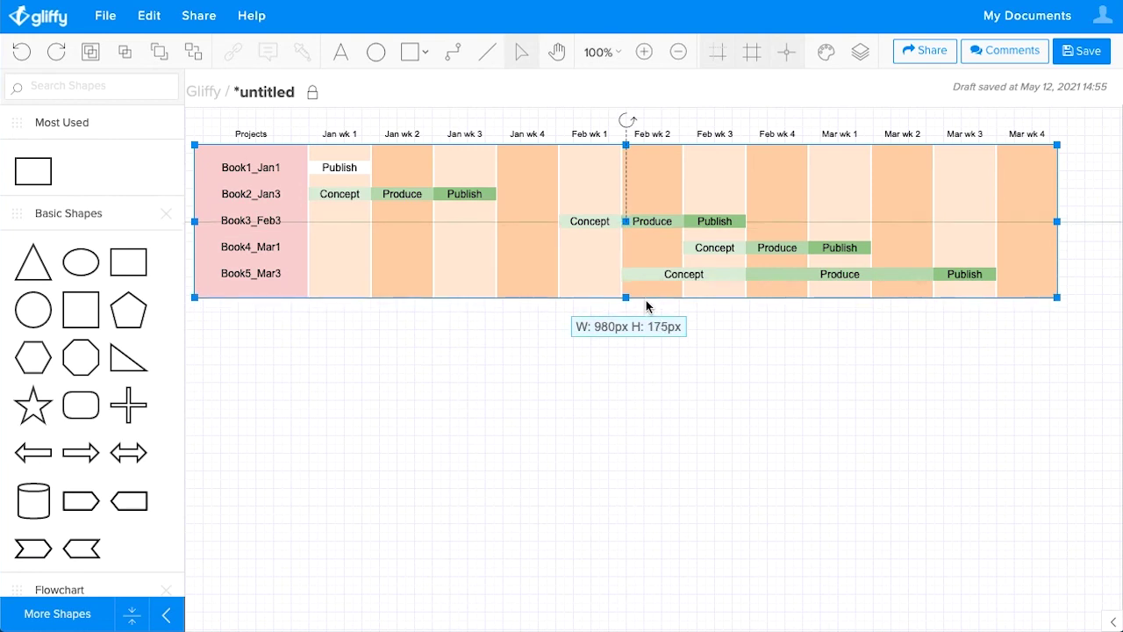
left_click_drag(645, 300, 645, 300)
left_click(621, 406)
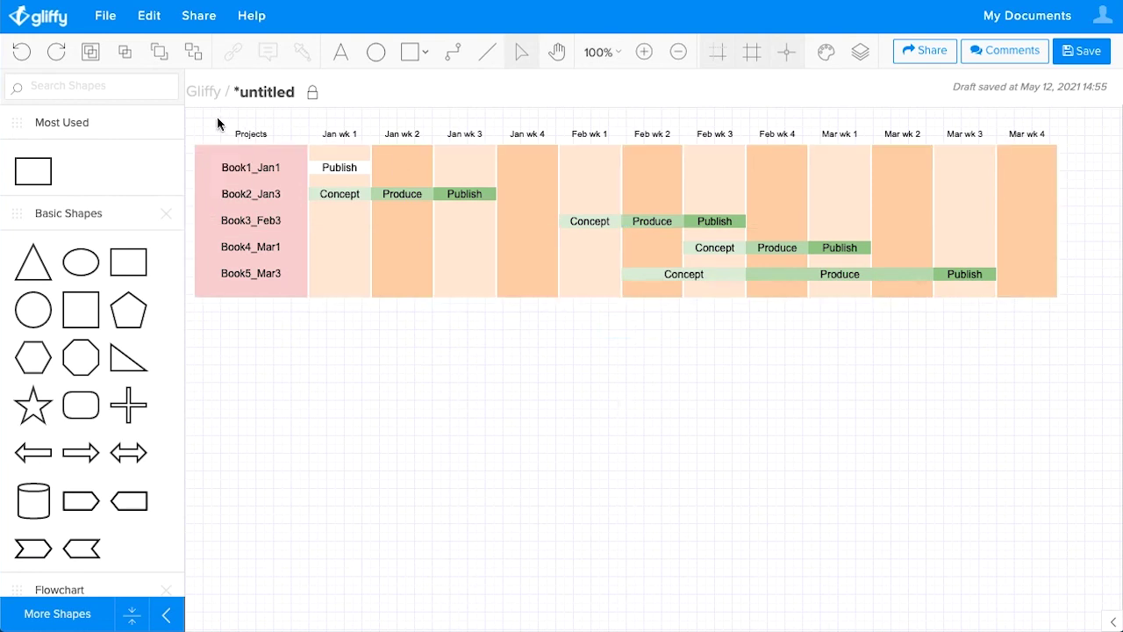
scroll(814, 433, "up", 1)
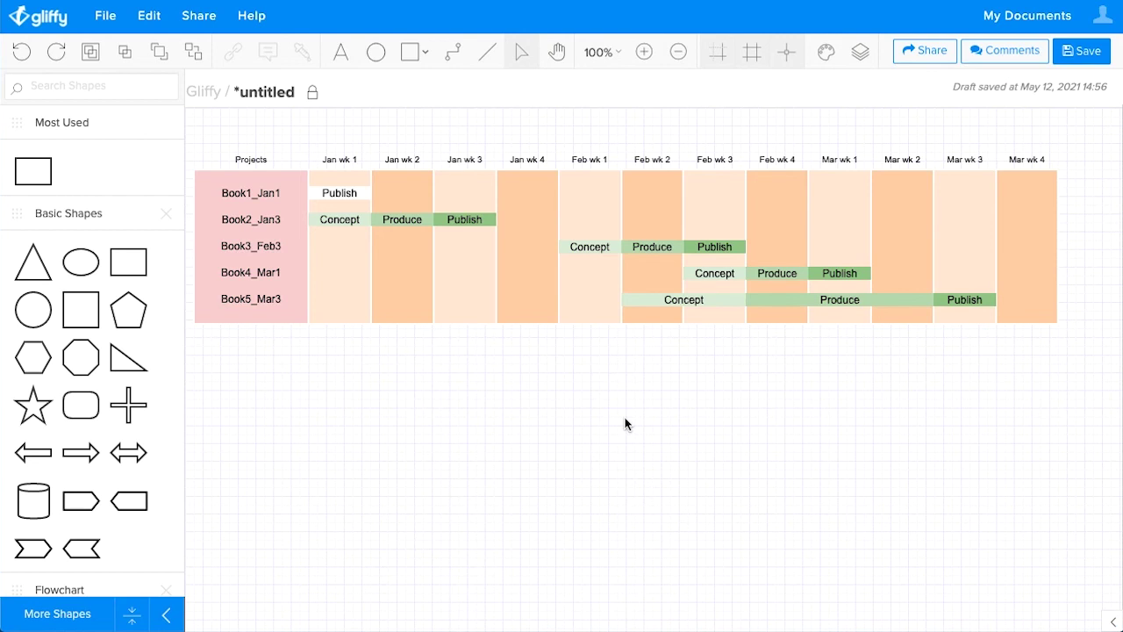
scroll(624, 424, "down", 1)
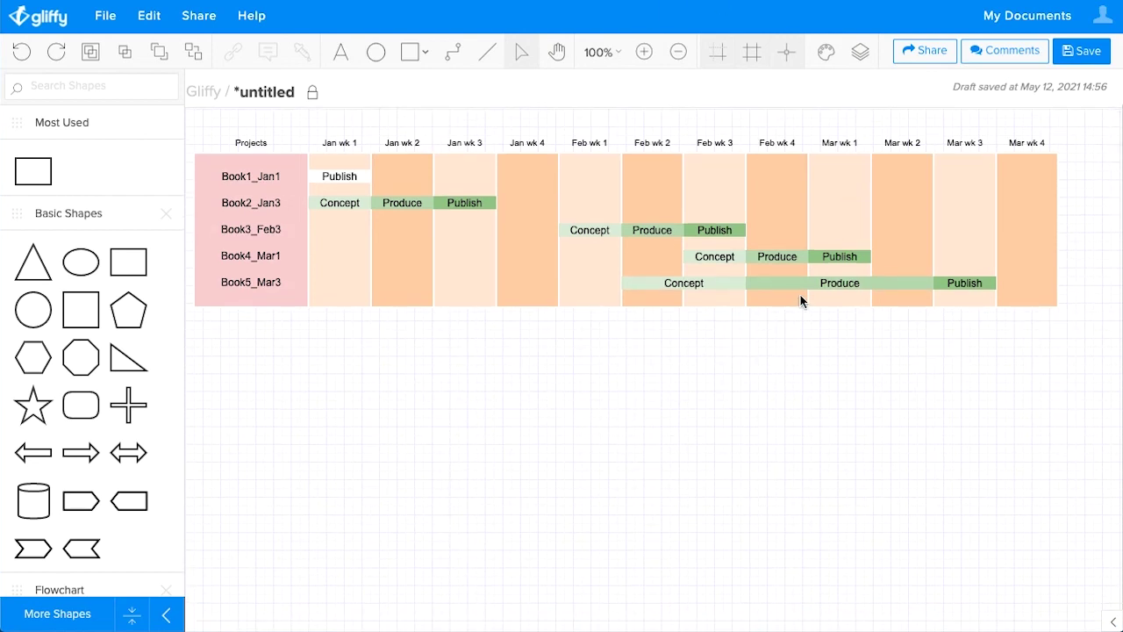
Duplicate the whole timeline chart, placing the copy directly below the original, and delete that copy.
left_click(858, 54)
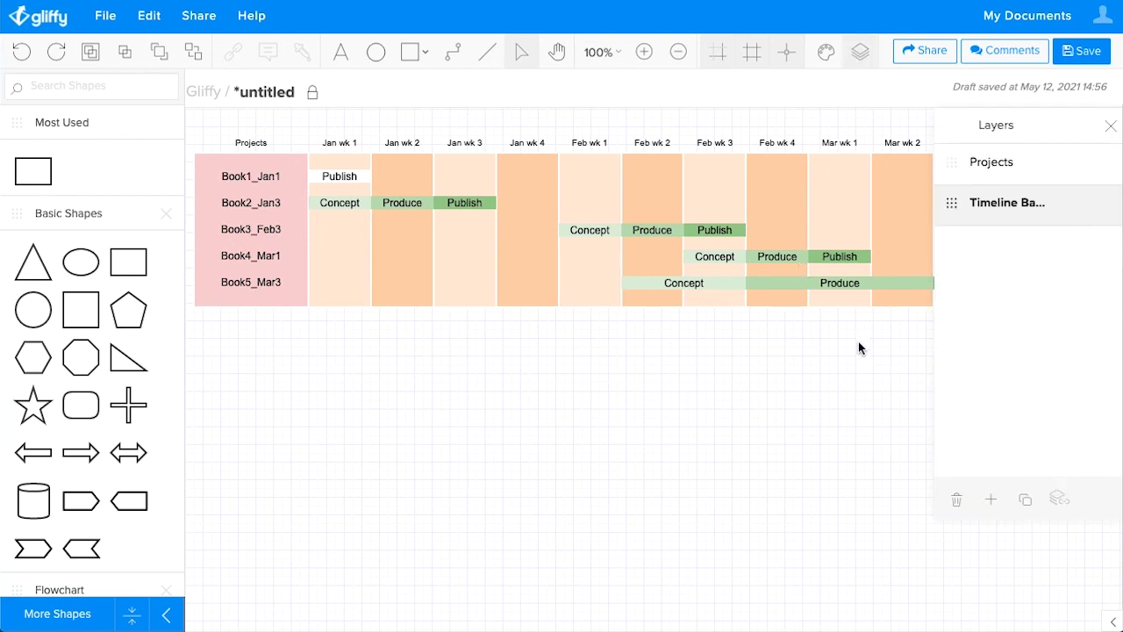
left_click(1111, 129)
left_click_drag(188, 117, 1044, 328)
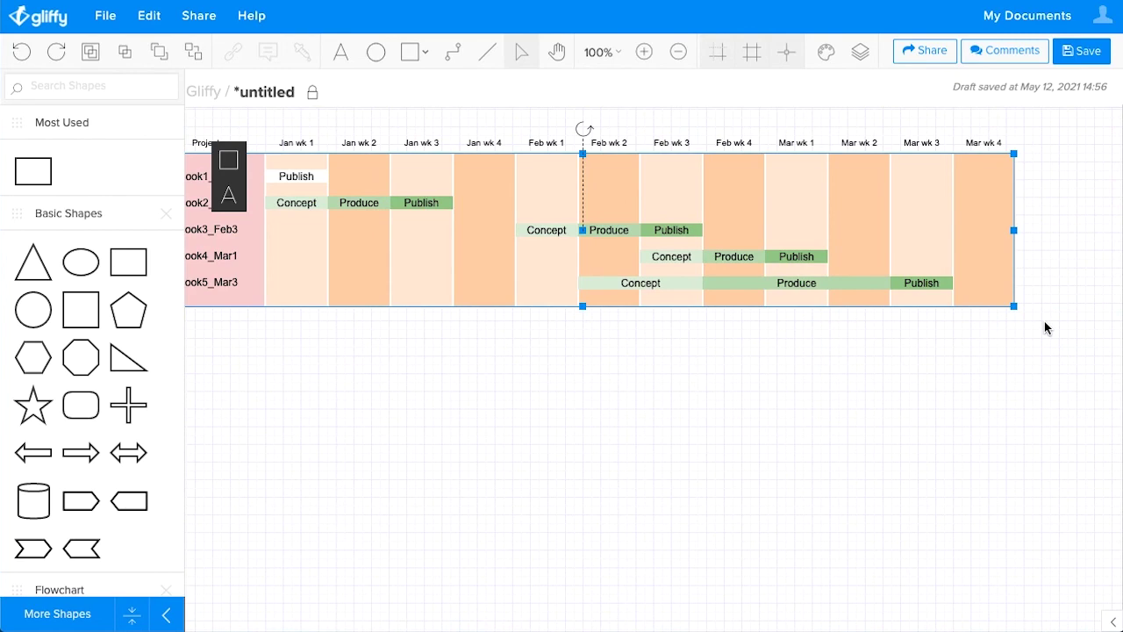
key("ctrl+c")
key("ctrl+v")
left_click_drag(977, 255, 891, 417)
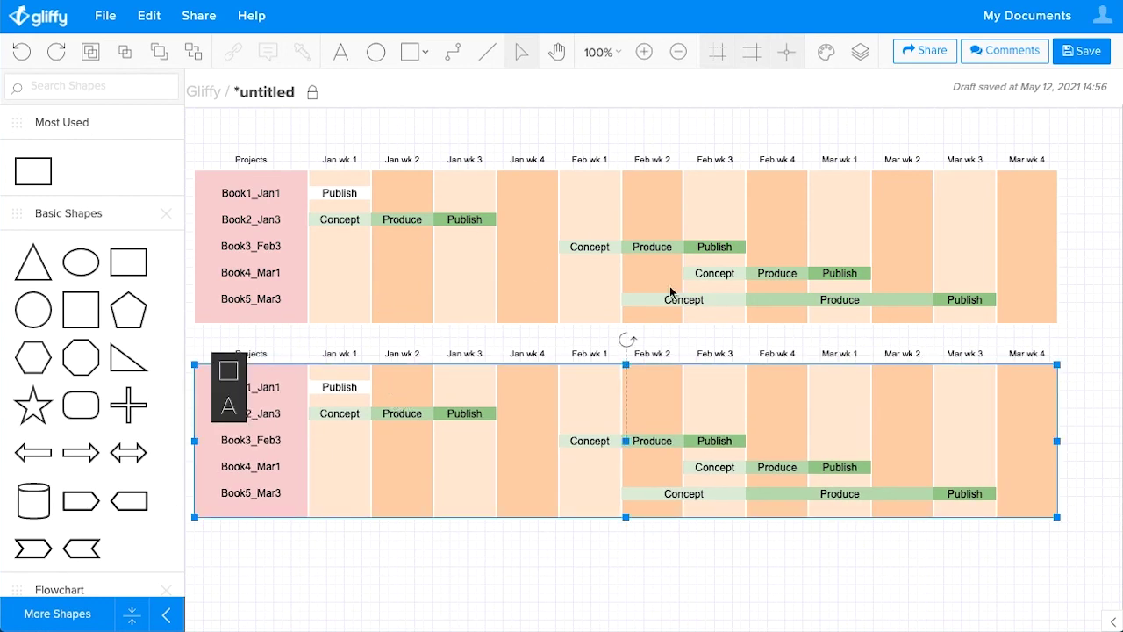
key("Delete")
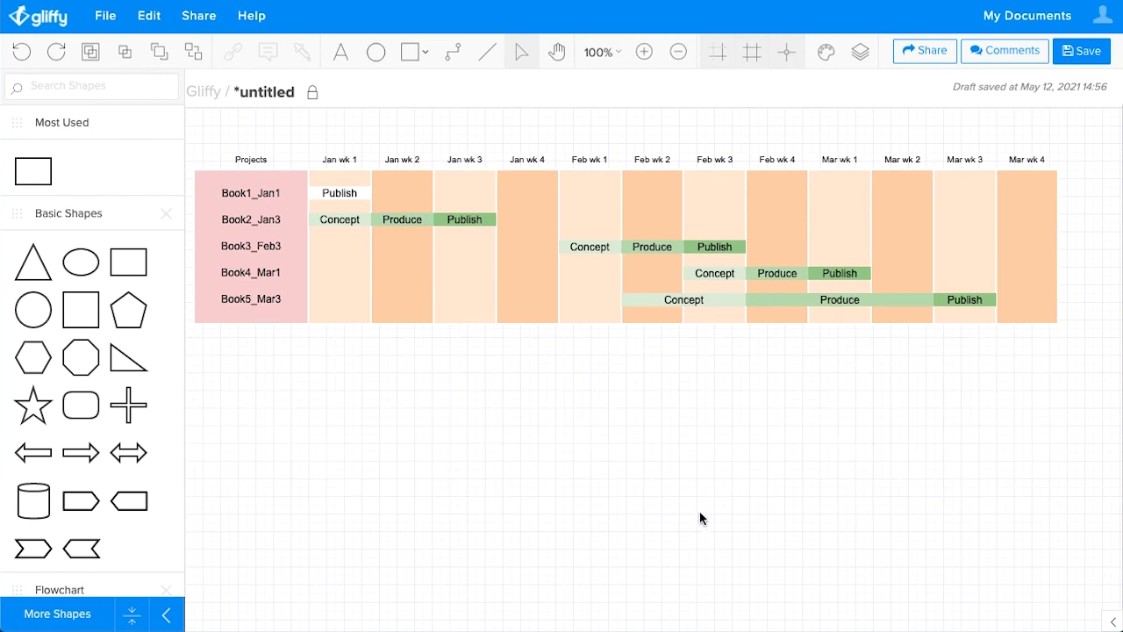
Save the diagram as "Timeline_Books" in the author's own folder under Perforce Software, Inc. Diagrams.
left_click(1083, 51)
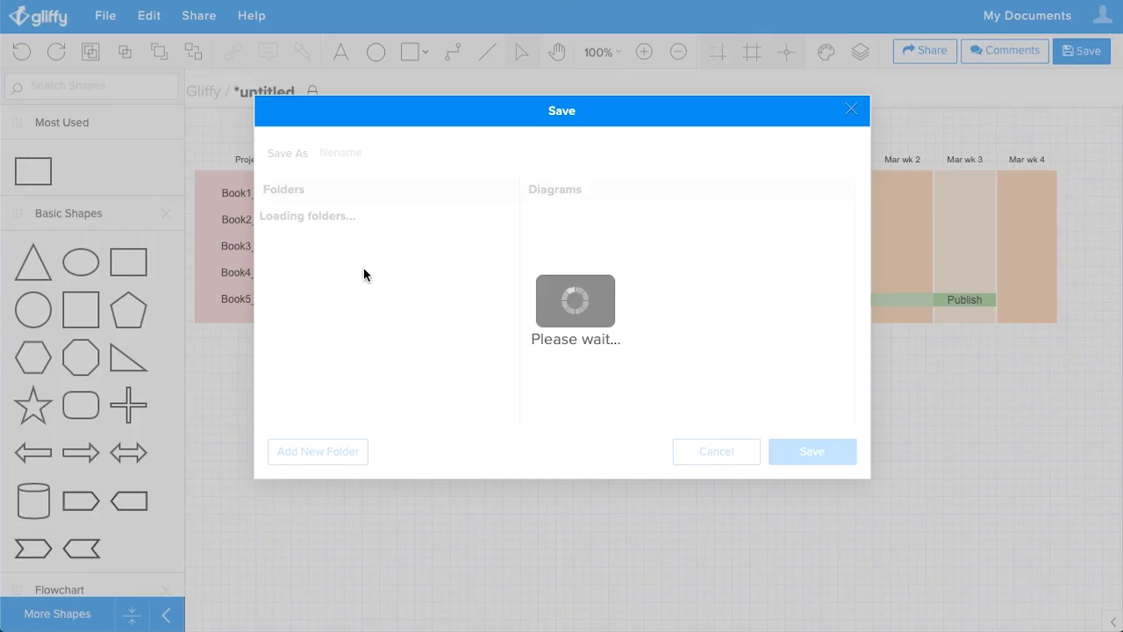
left_click(270, 213)
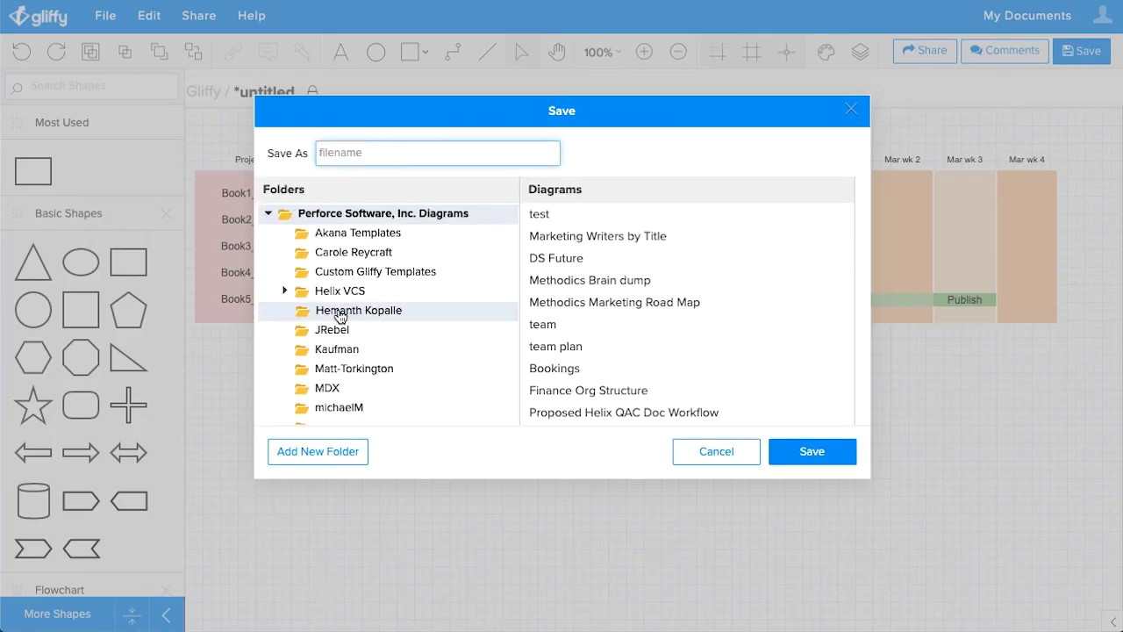
left_click(342, 349)
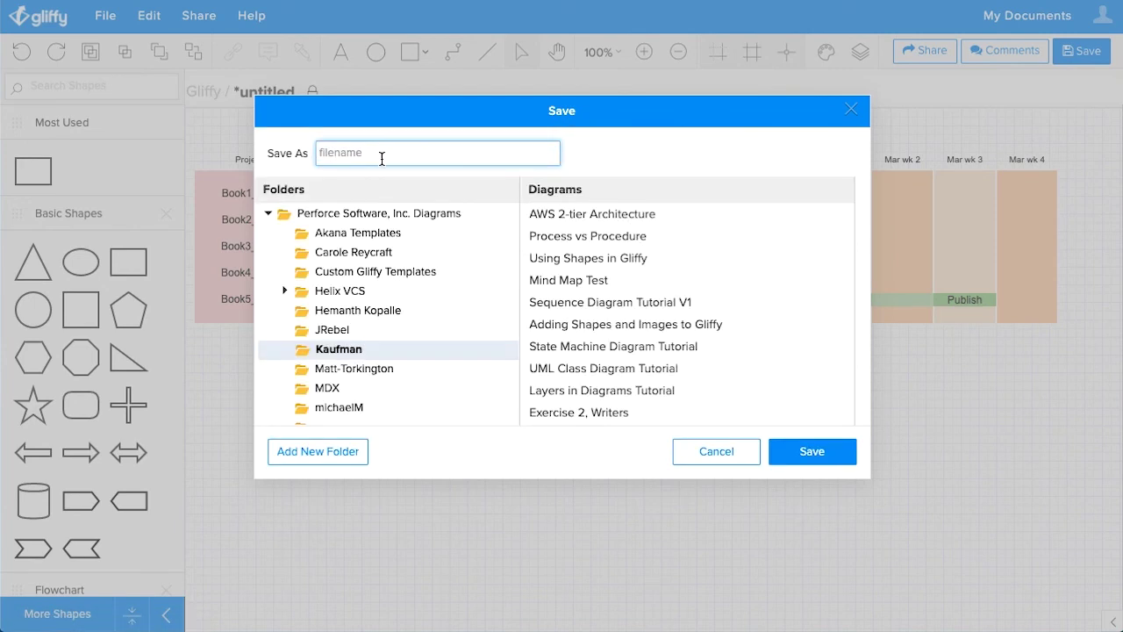
left_click(382, 153)
type("Timeline_Books")
key("Return")
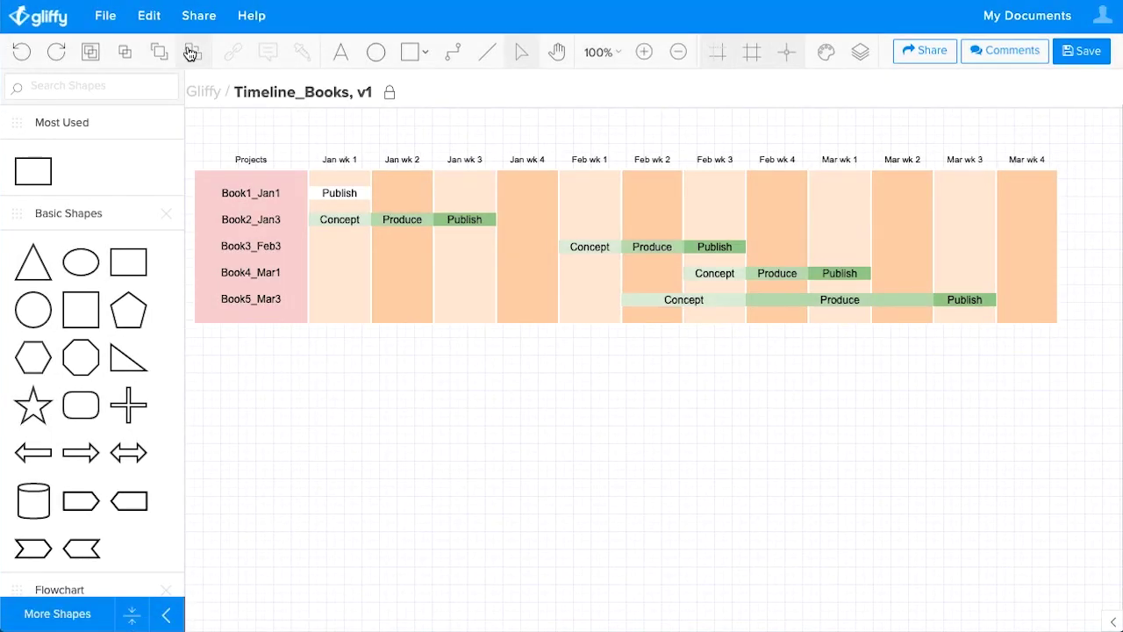
Browse the sources for a new template-based diagram: Gliffy Templates and the author's folder under Perforce Software, Inc. Diagrams.
left_click(107, 20)
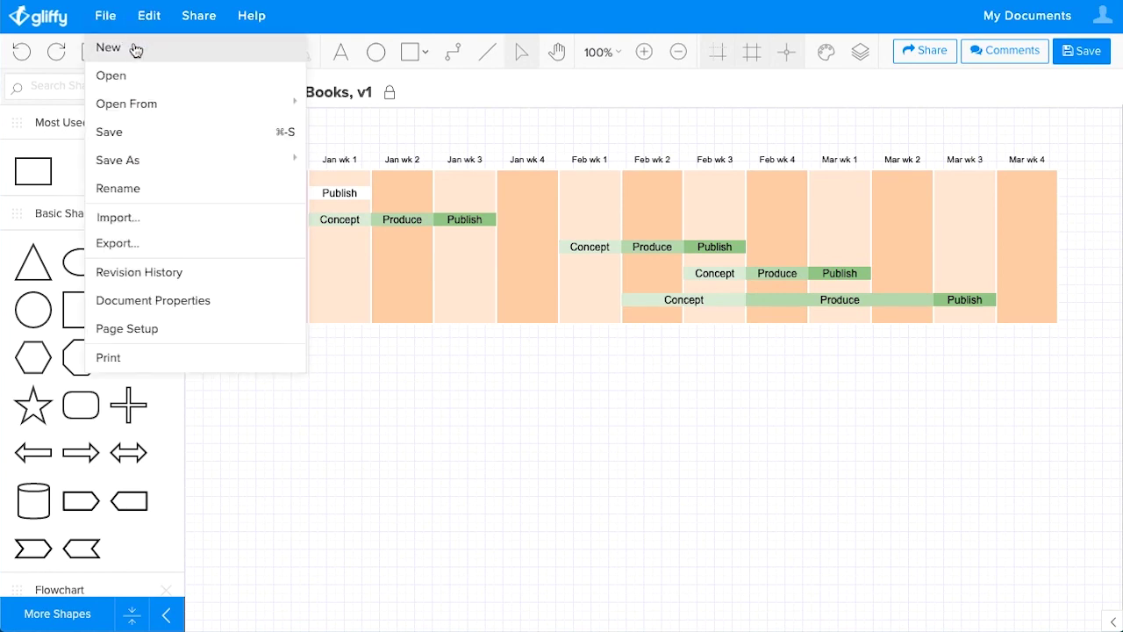
left_click(136, 49)
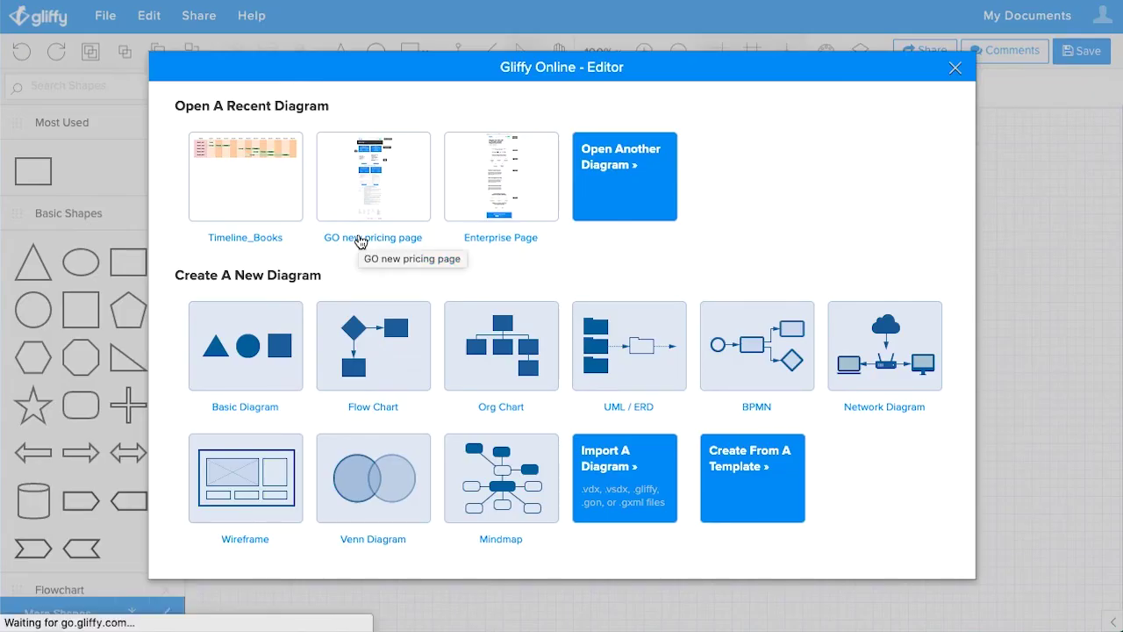
left_click(744, 491)
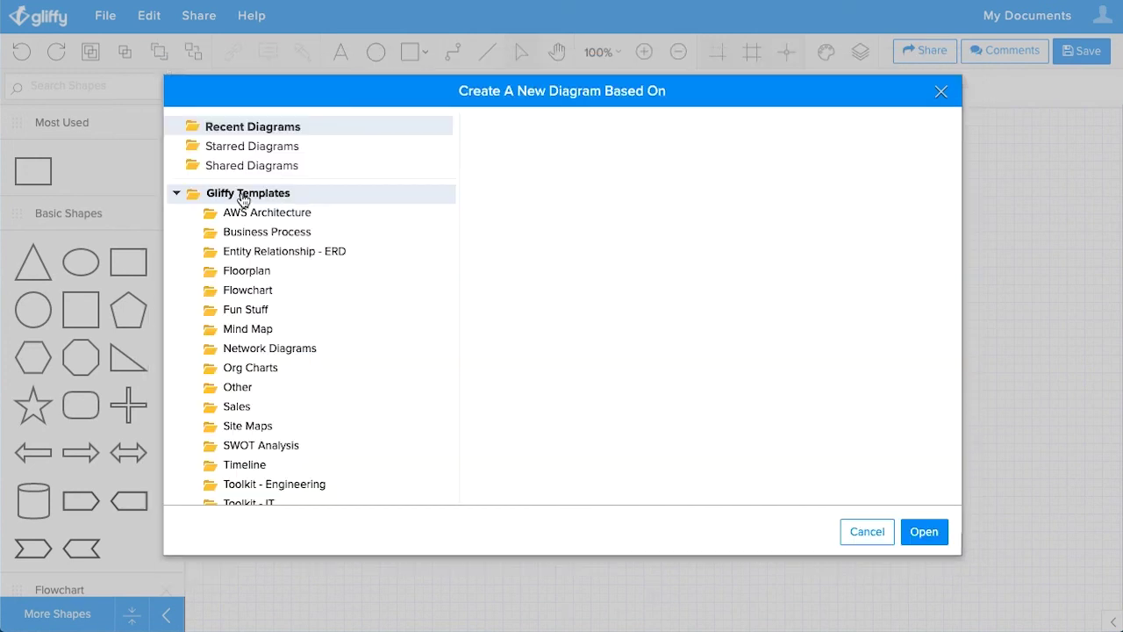
left_click(245, 196)
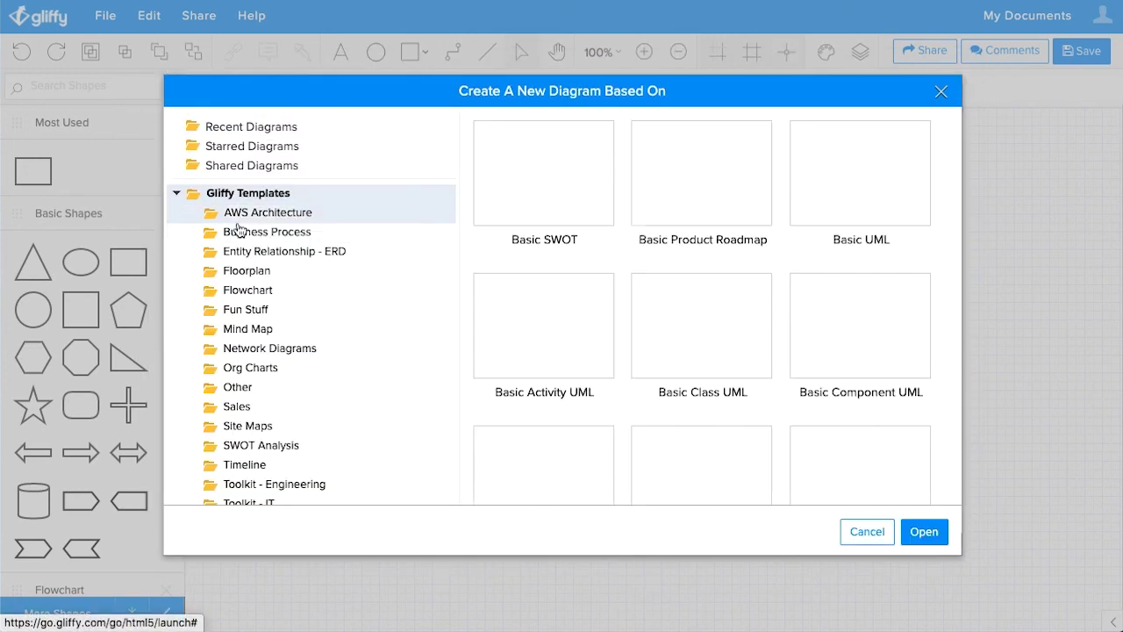
left_click(178, 194)
left_click(176, 212)
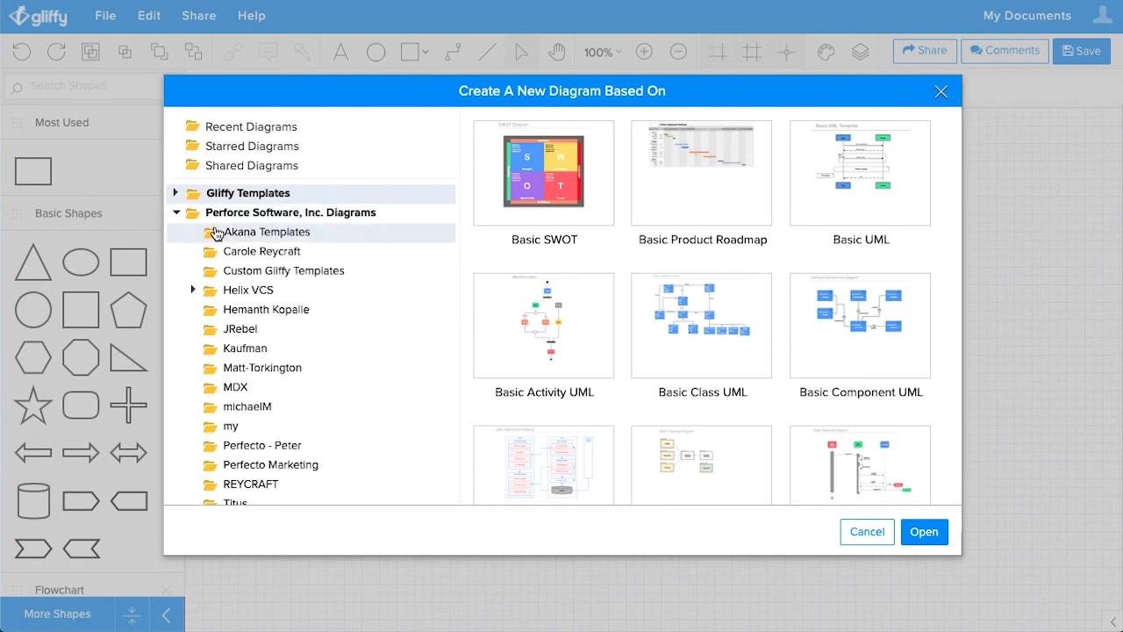
left_click(245, 352)
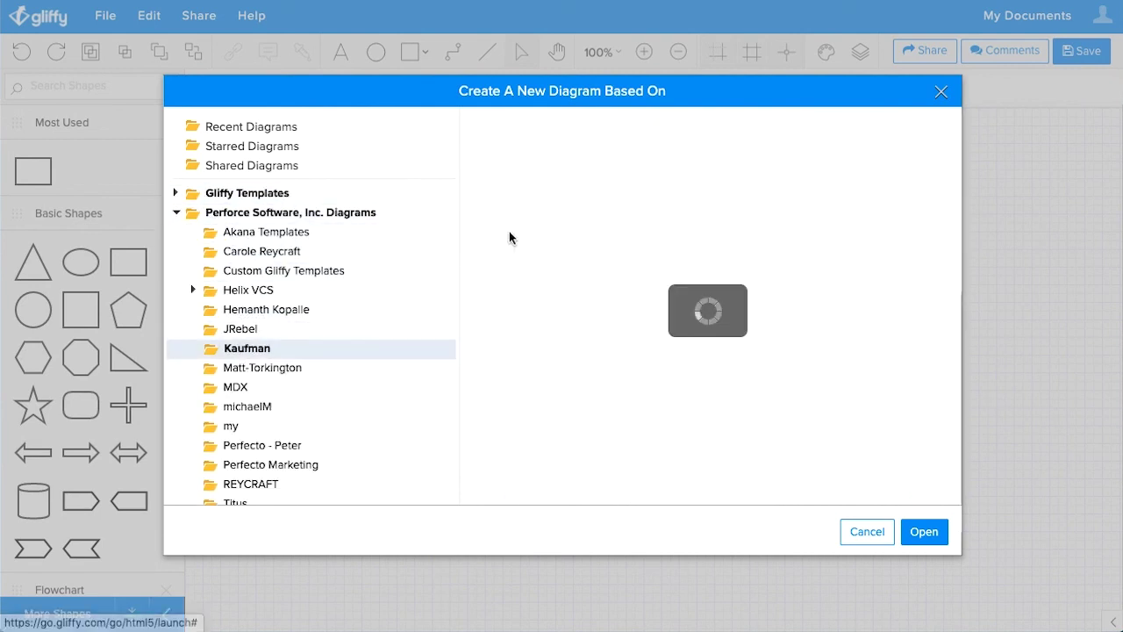
left_click(924, 532)
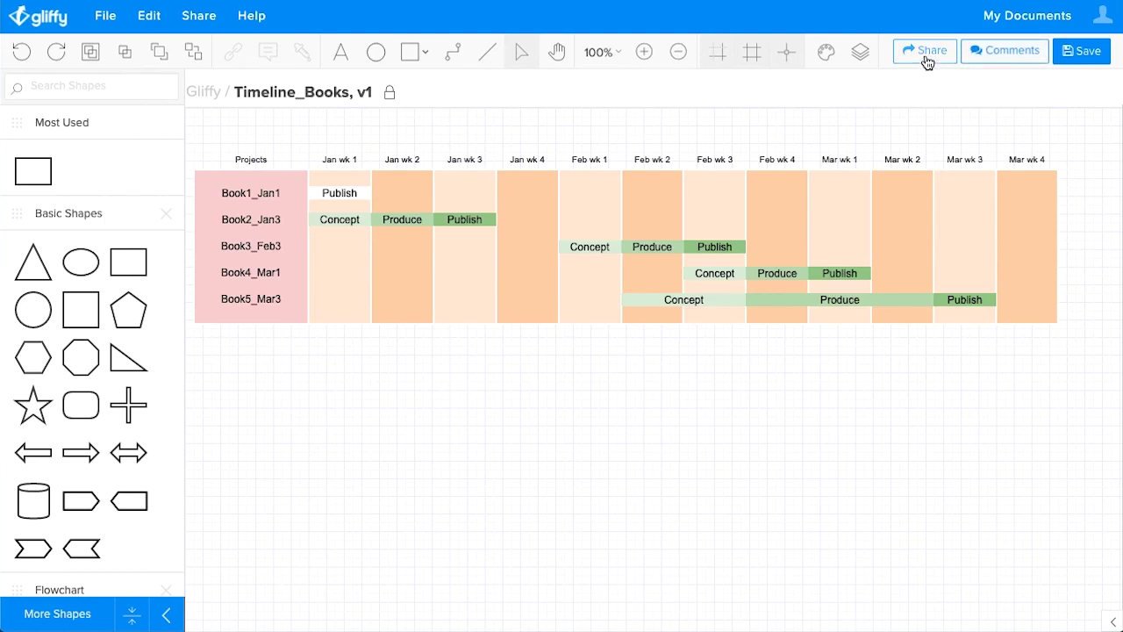
Review the diagram's sharing choices, covering the link access levels and the embed destinations, and close the sharing options.
left_click(927, 51)
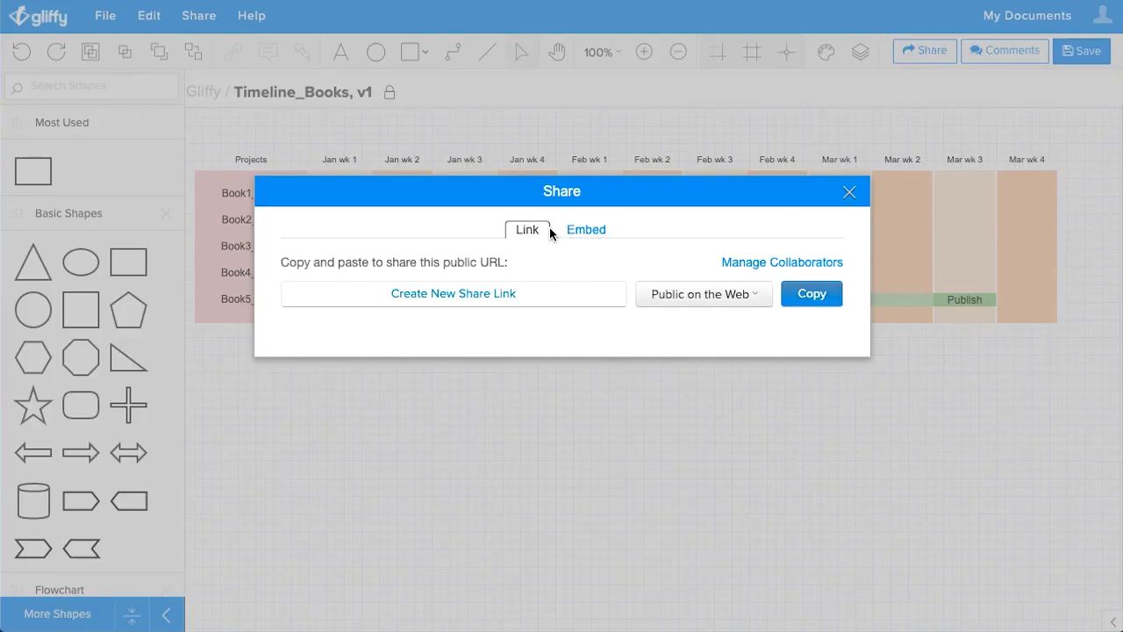
left_click(730, 299)
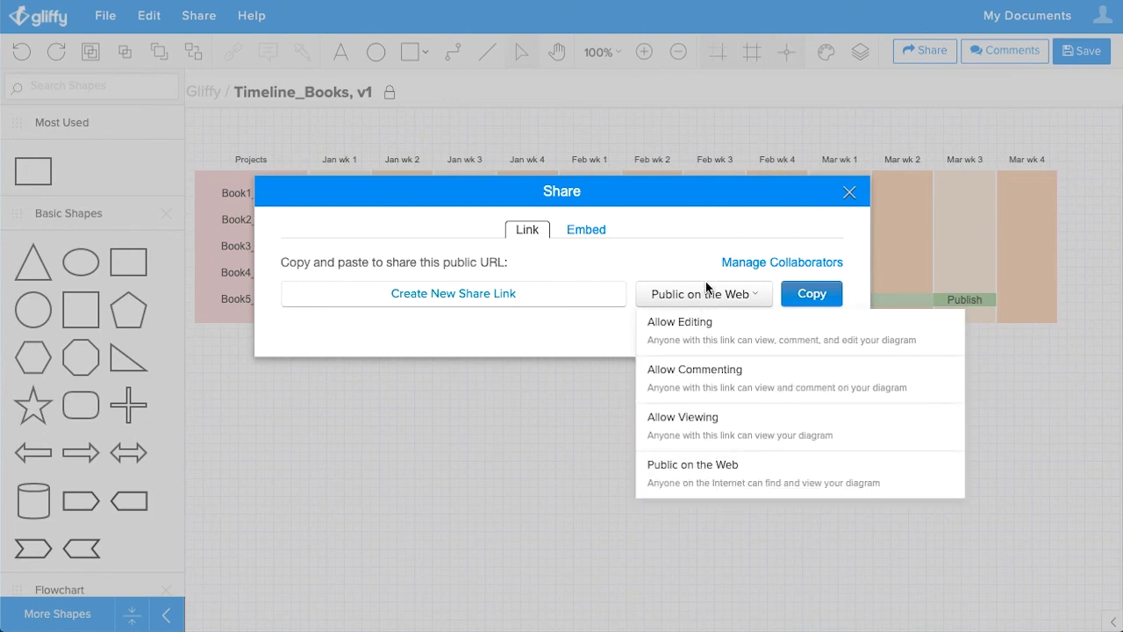
left_click(583, 236)
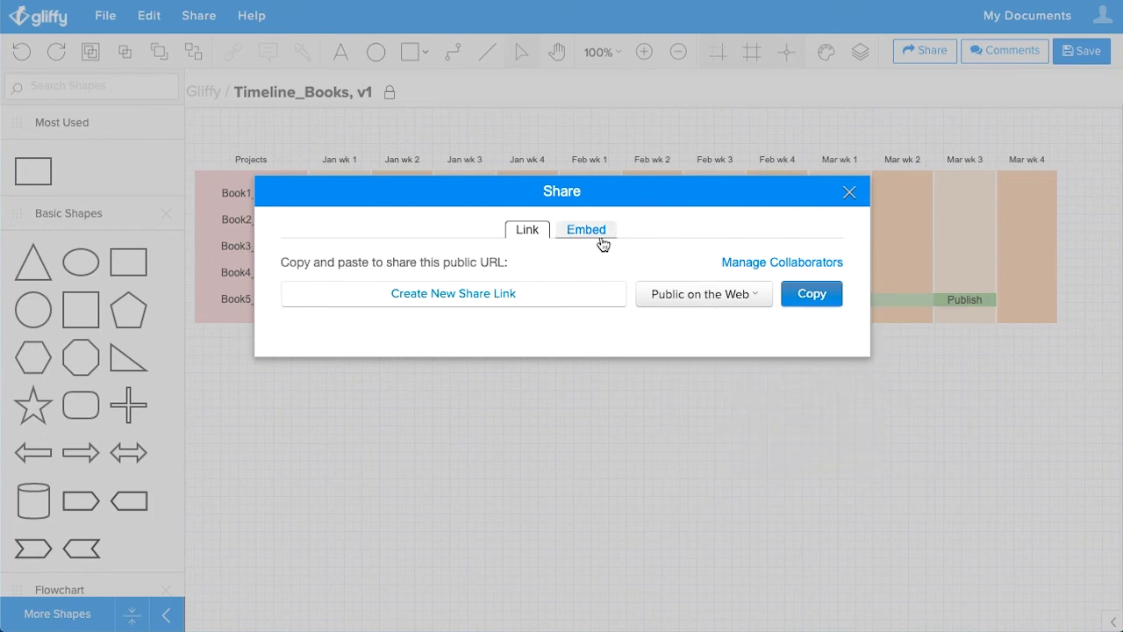
left_click(584, 232)
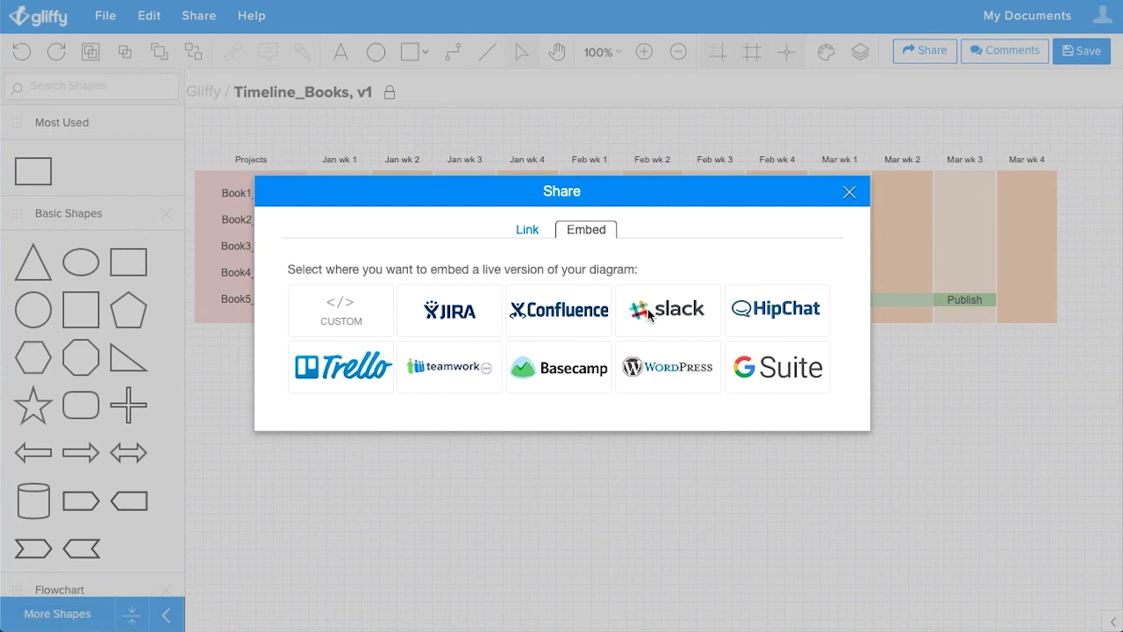
left_click(850, 194)
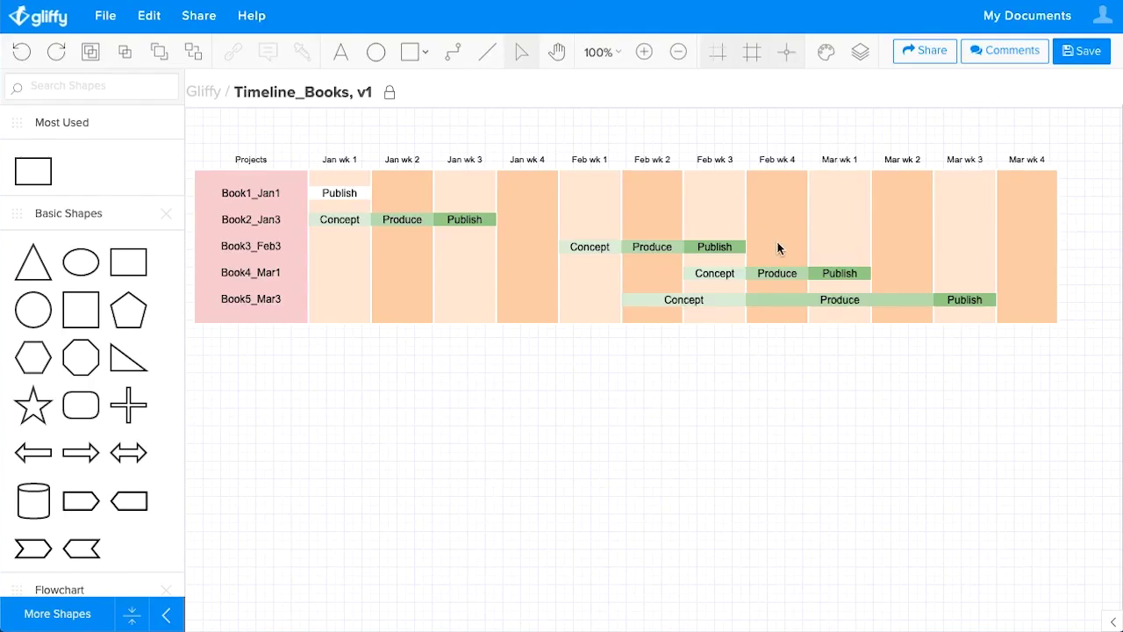